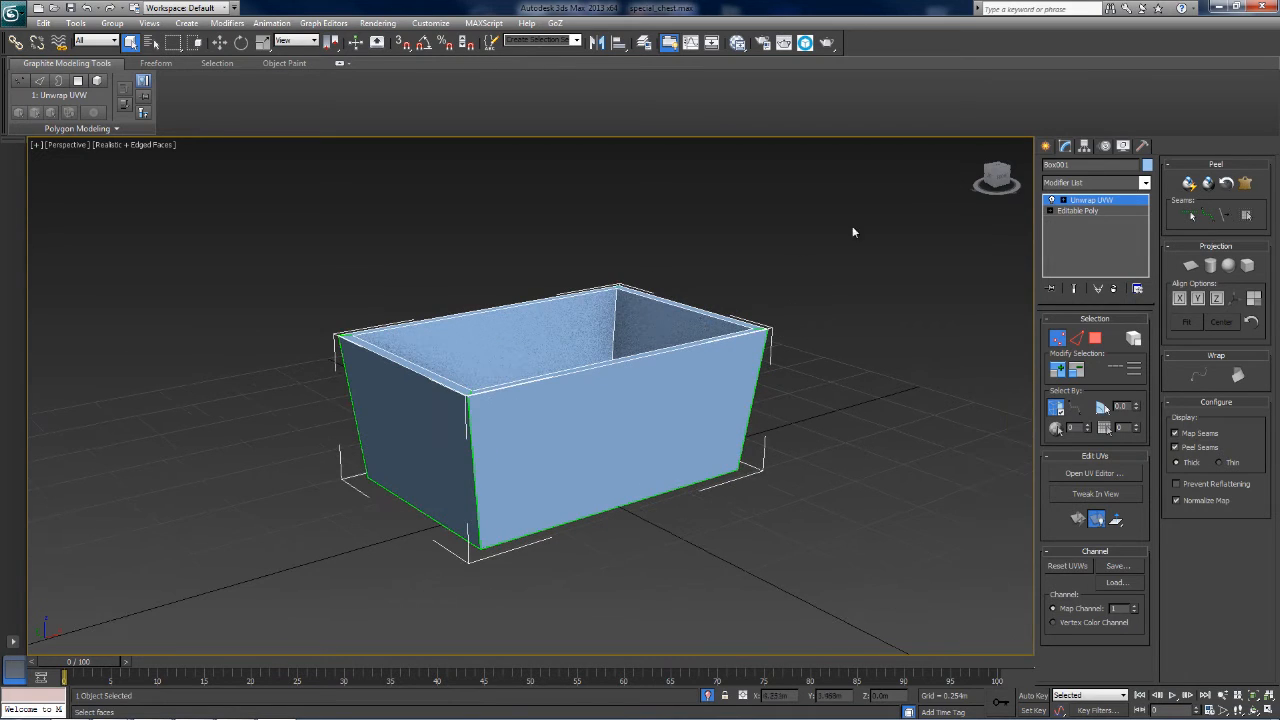
left_click_drag(1004, 182, 983, 199)
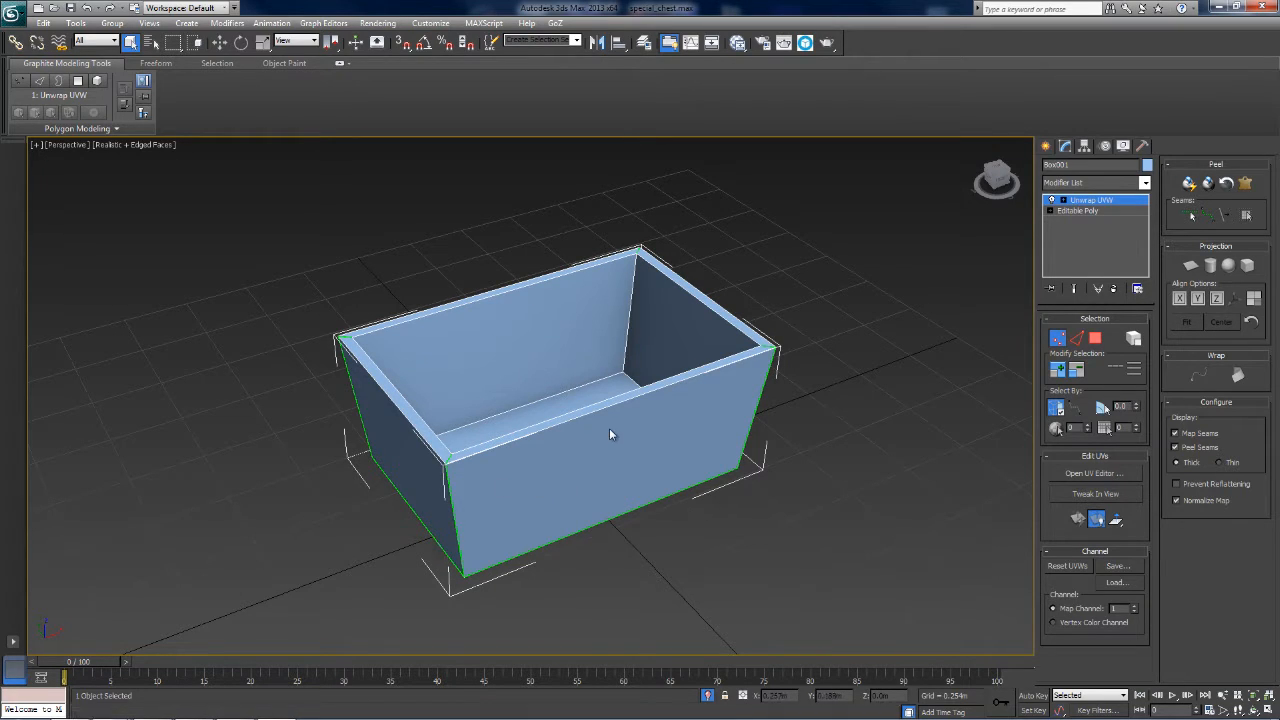
middle_click_drag(608, 429, 604, 448)
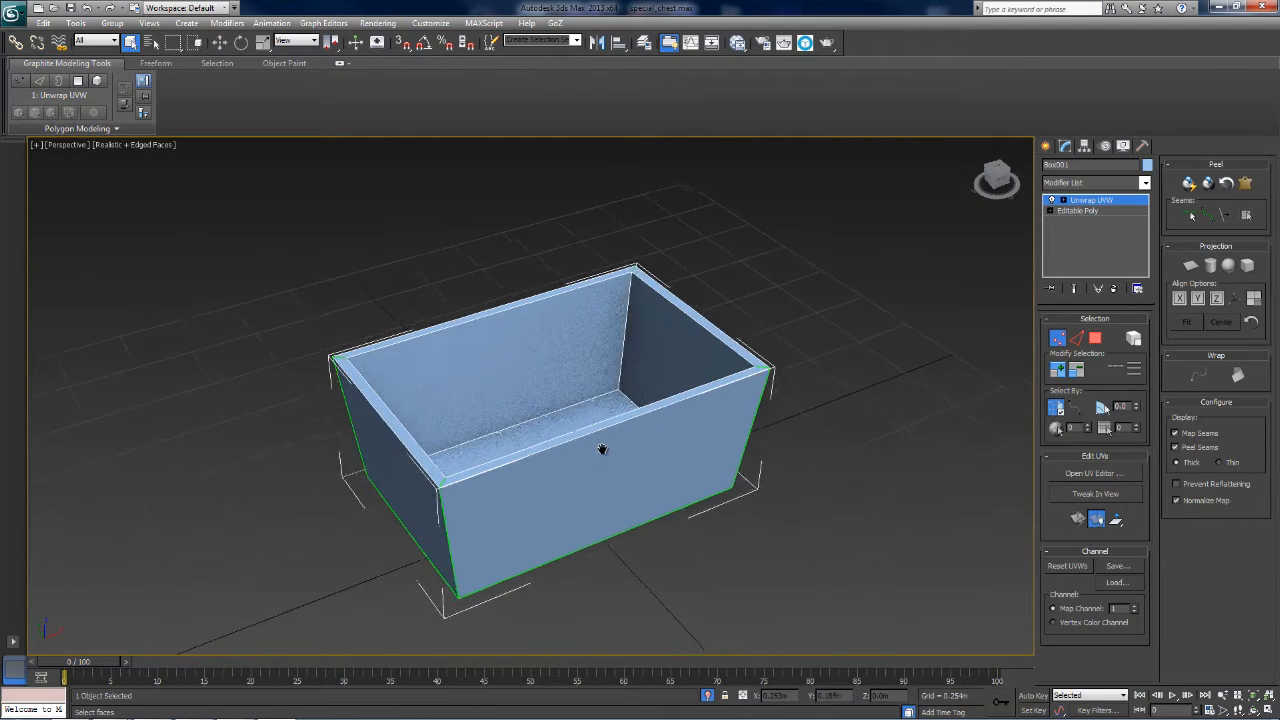
scroll(646, 423, "up", 1)
scroll(891, 206, "down", 1)
mouse_move(993, 174)
left_mouse_down()
mouse_move(894, 194)
mouse_move(1012, 182)
mouse_move(995, 175)
left_mouse_up()
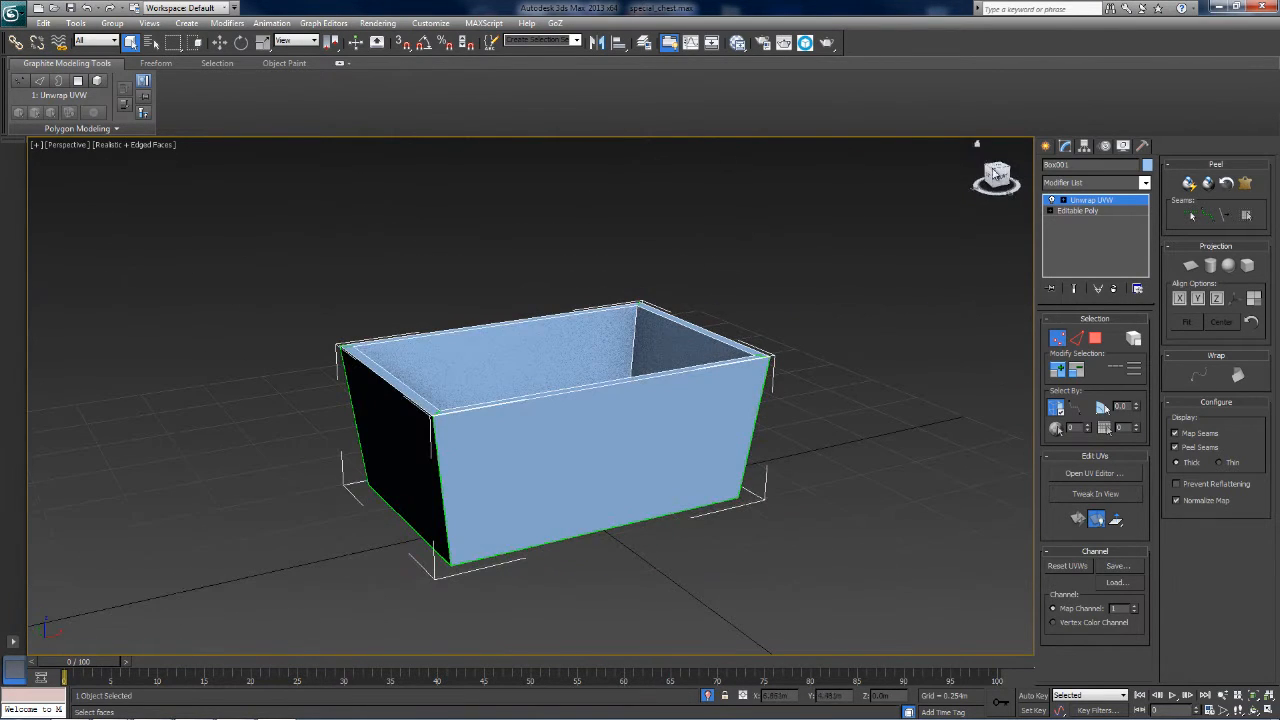
left_click(1058, 476)
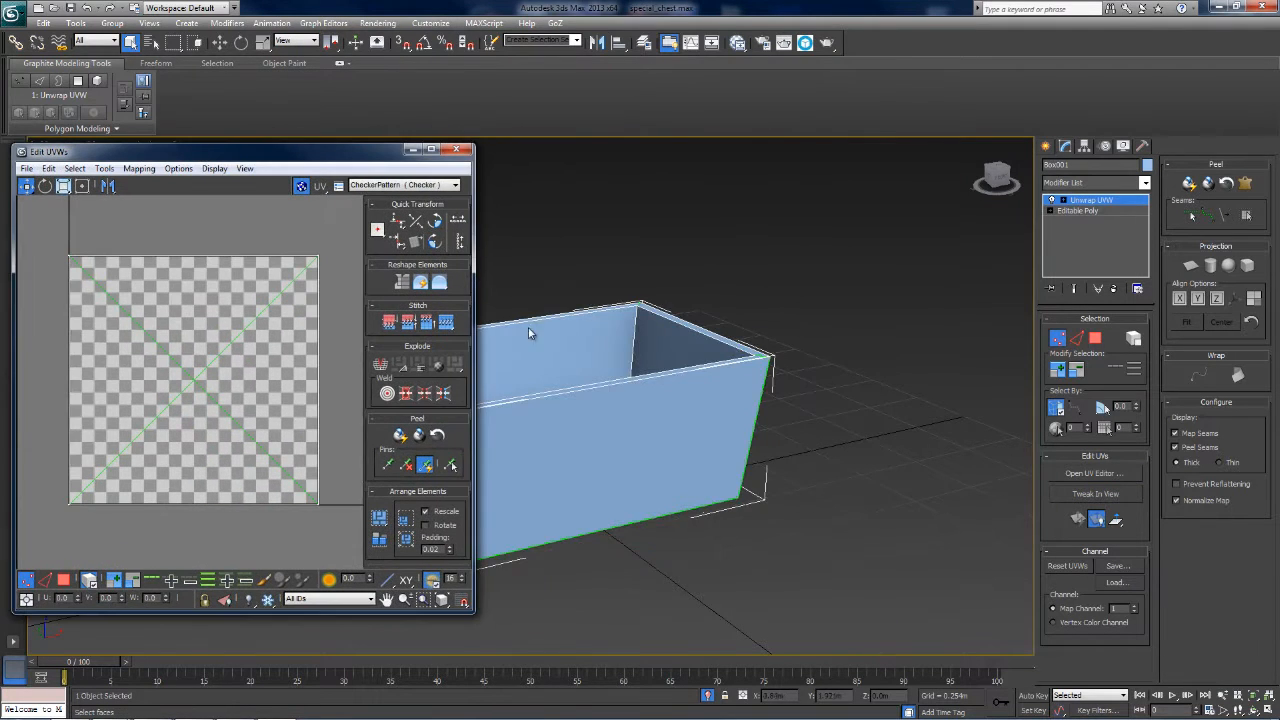
middle_click_drag(531, 334, 720, 294, "alt")
scroll(846, 349, "up", 3)
left_click(1076, 338)
middle_click_drag(854, 457, 911, 368)
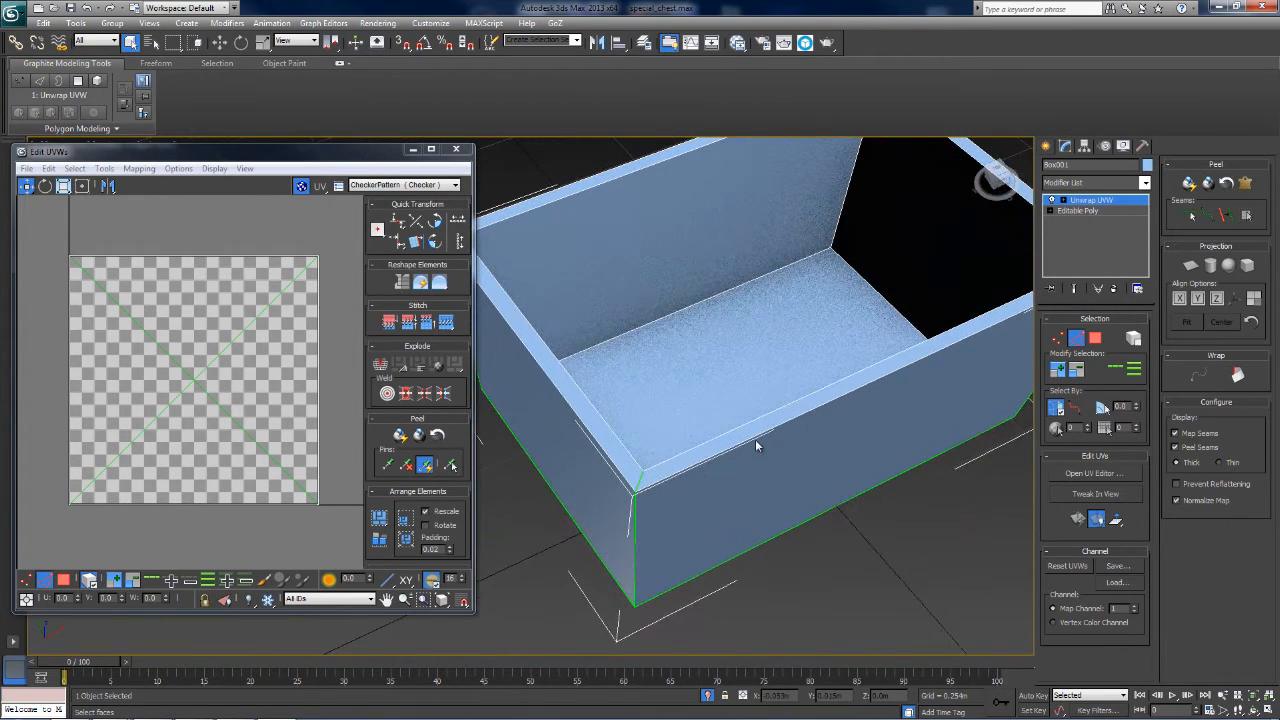
left_click(755, 440)
left_click(1118, 372)
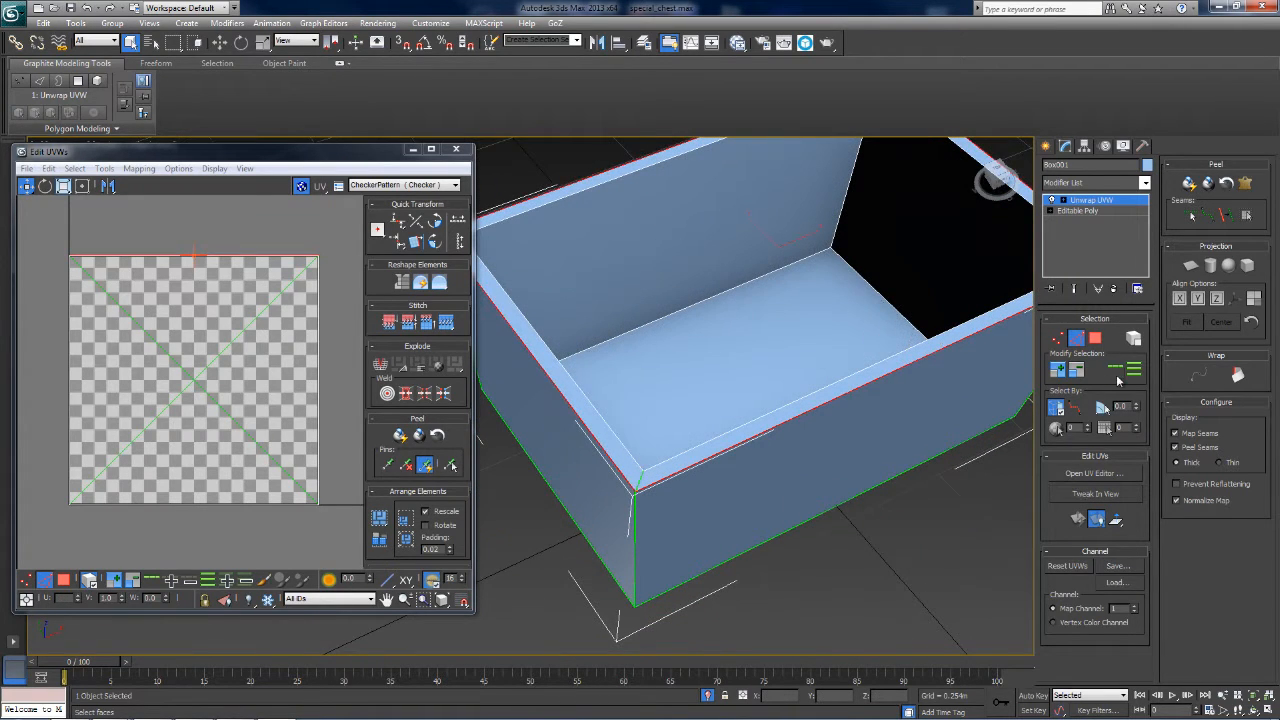
Step: Delete the Unwrap UVW modifier from the box and display the model in the four-viewport layout, enlarging the Top and Left views
right_click(1088, 199)
left_click(1090, 219)
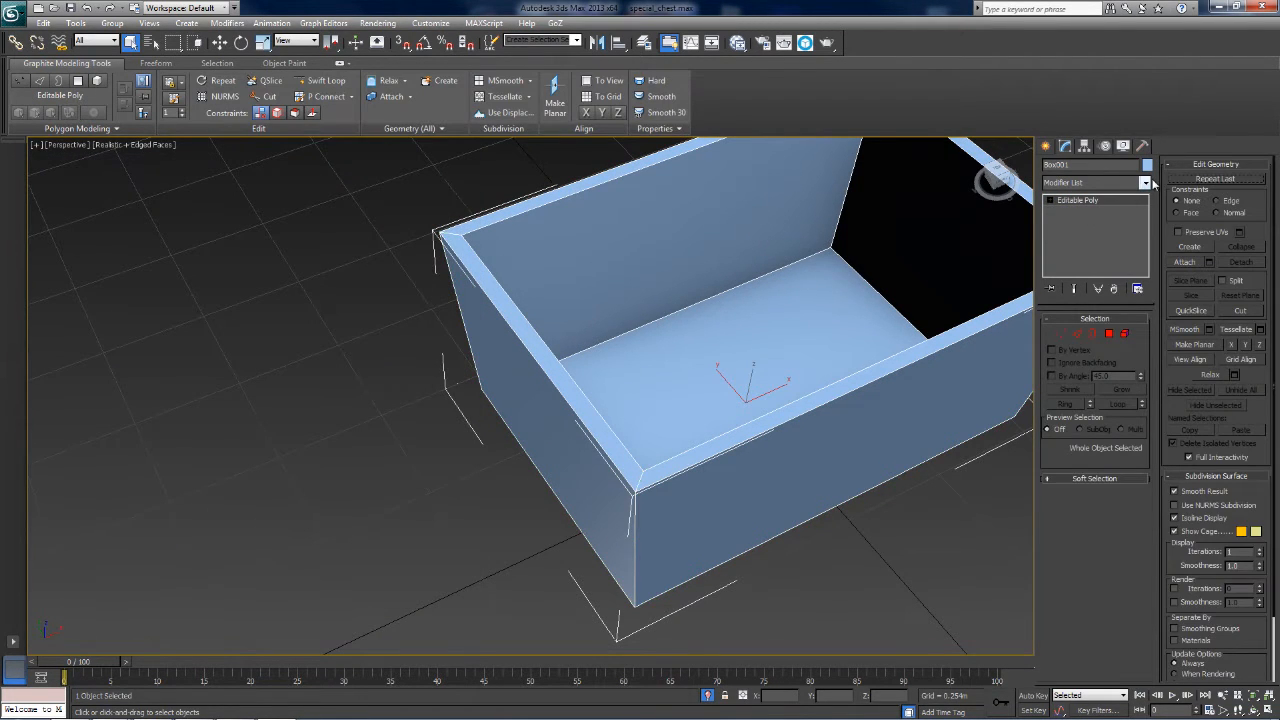
middle_click_drag(732, 304, 674, 309)
key("alt+w")
middle_click_drag(275, 550, 292, 408)
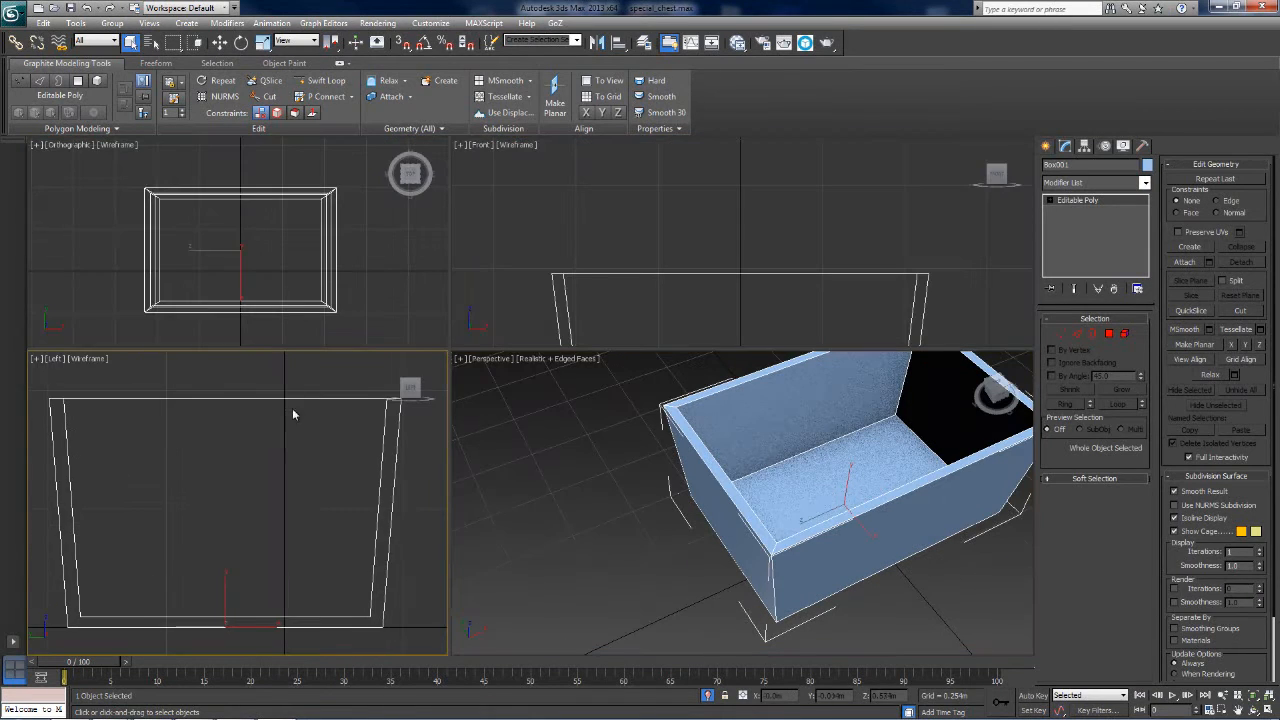
scroll(292, 408, "down", 2)
middle_click_drag(721, 273, 678, 122)
scroll(712, 200, "down", 2)
middle_click_drag(712, 200, 715, 227)
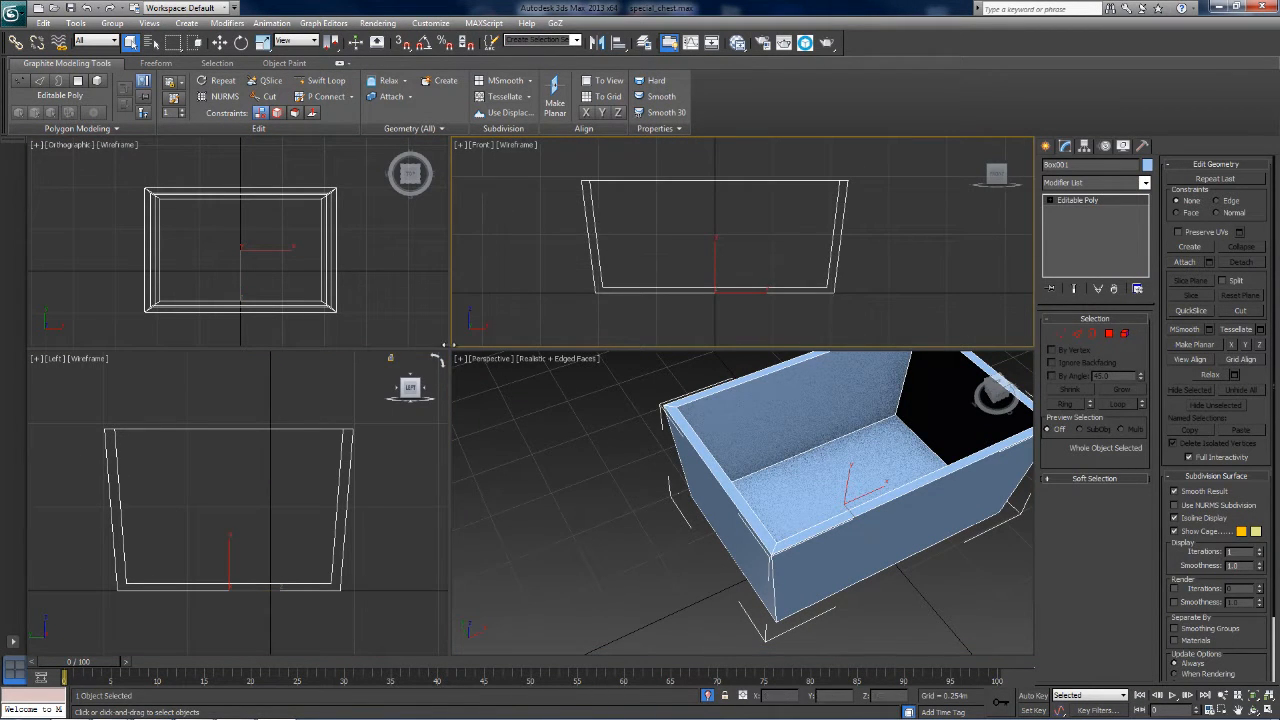
left_click_drag(450, 347, 510, 394)
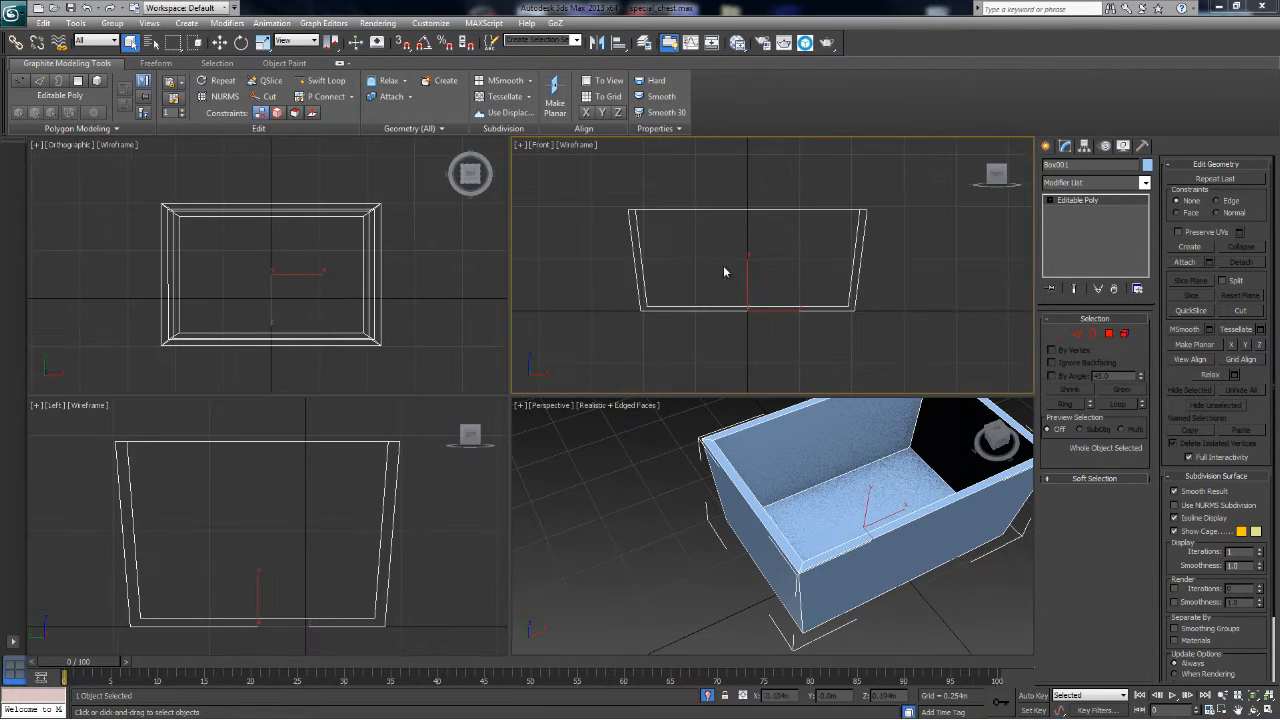
mouse_move(724, 271)
middle_mouse_down()
mouse_move(671, 286)
mouse_move(763, 277)
mouse_move(746, 273)
middle_mouse_up()
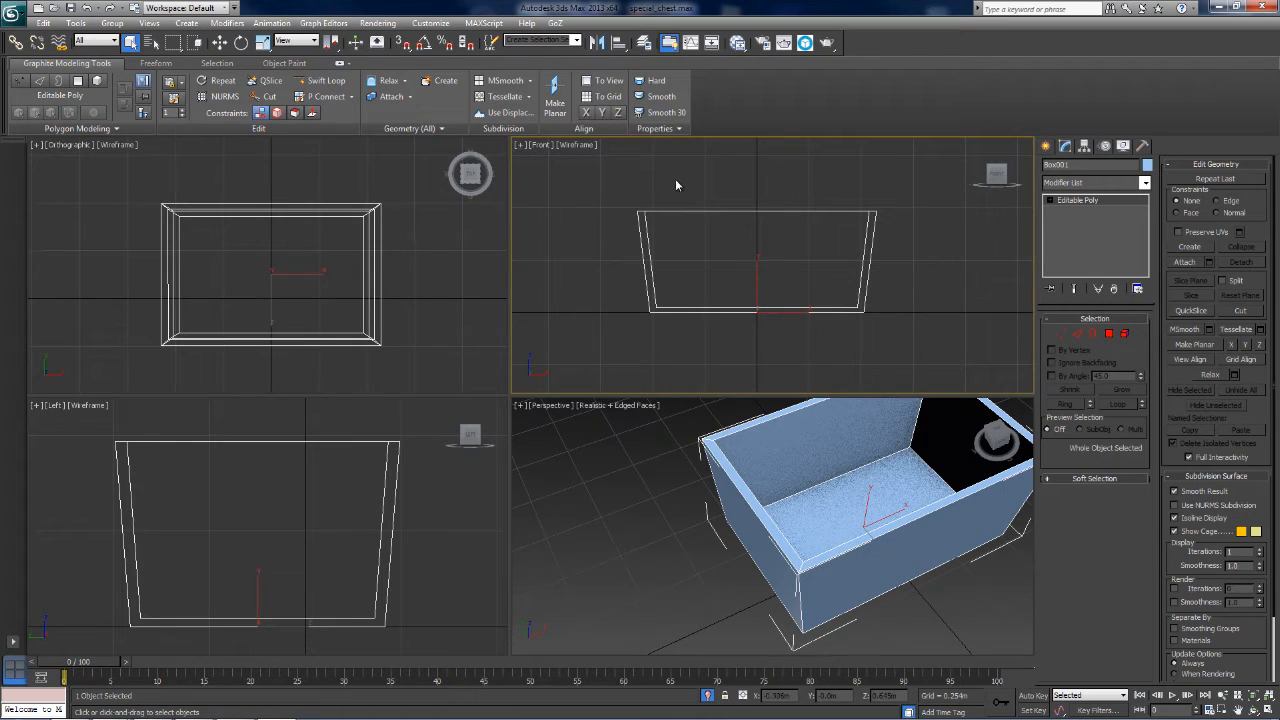
Step: Add a UVW Map modifier with planar mapping to the box, then reset its gizmo and fit it to the object
left_click(1143, 182)
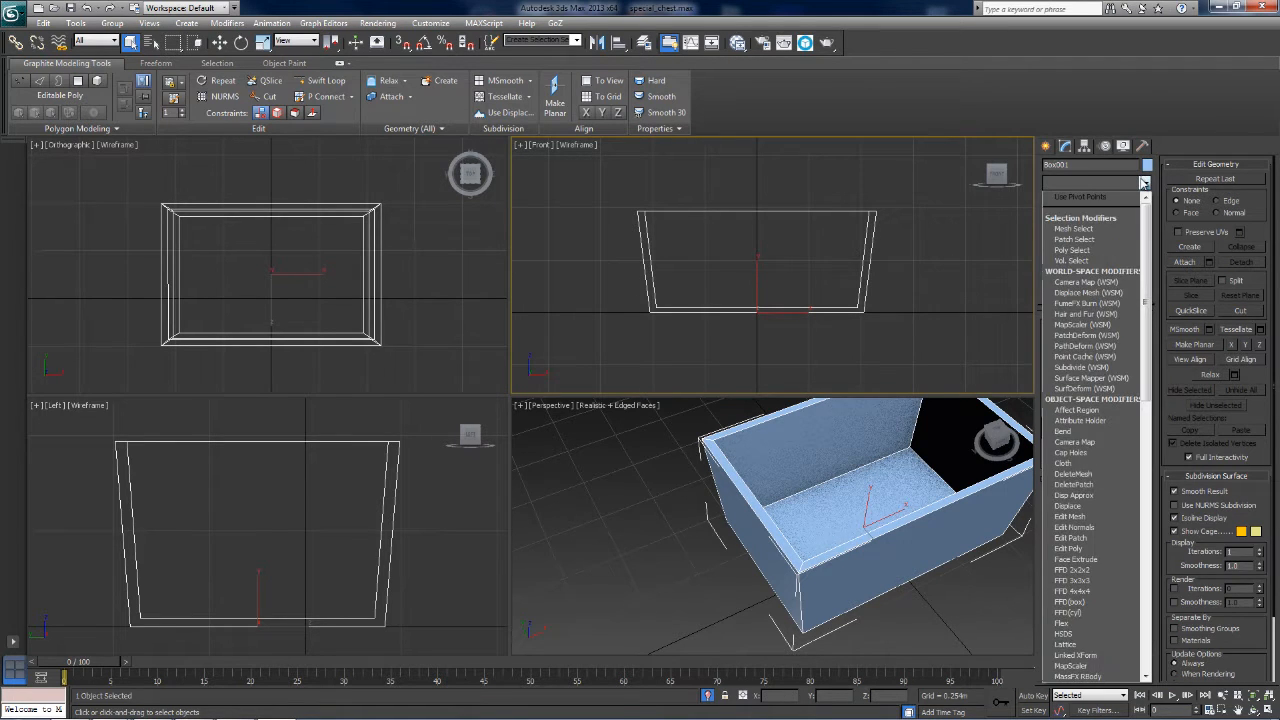
key("u")
key("u")
key("Return")
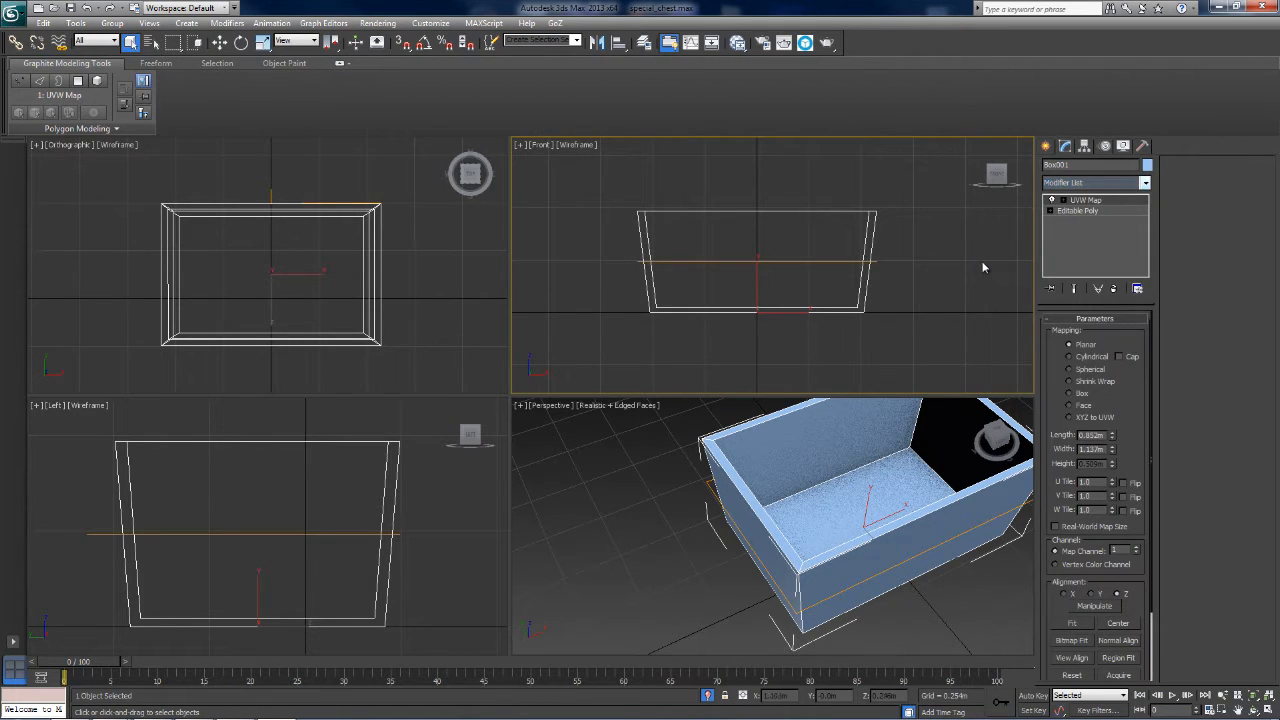
left_click_drag(1053, 427, 1047, 176)
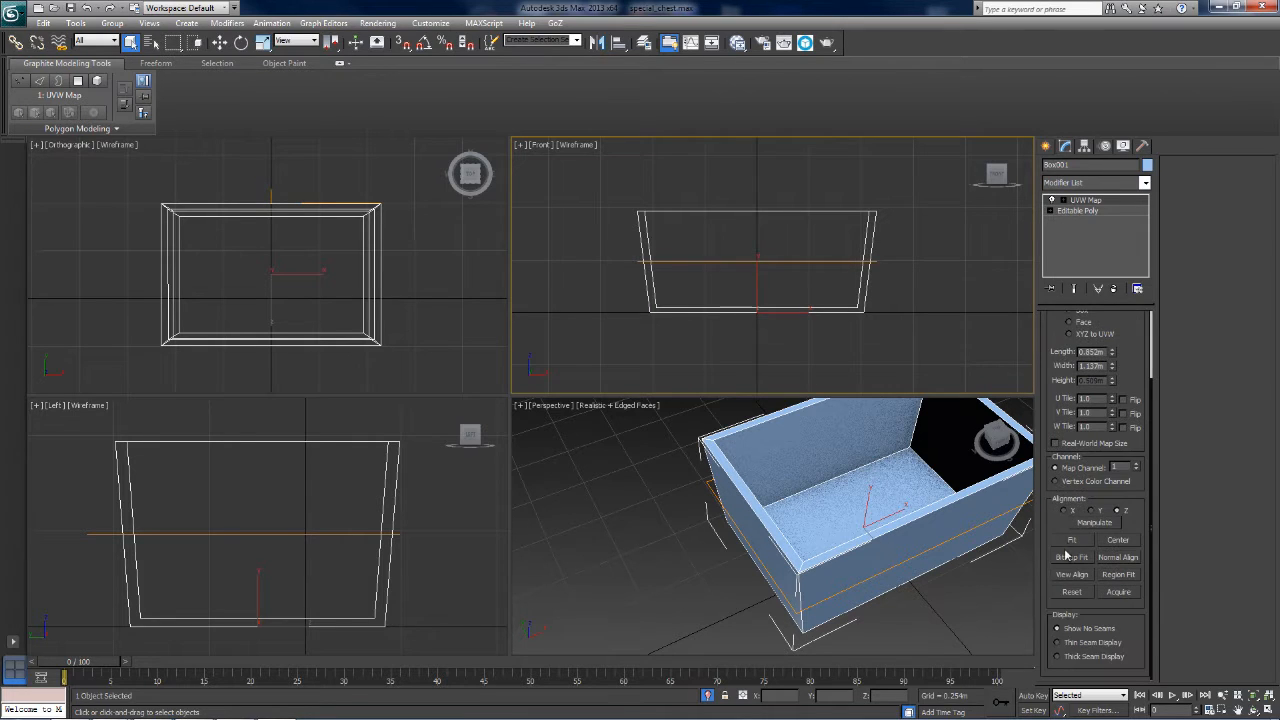
left_click(1072, 591)
left_click(1069, 540)
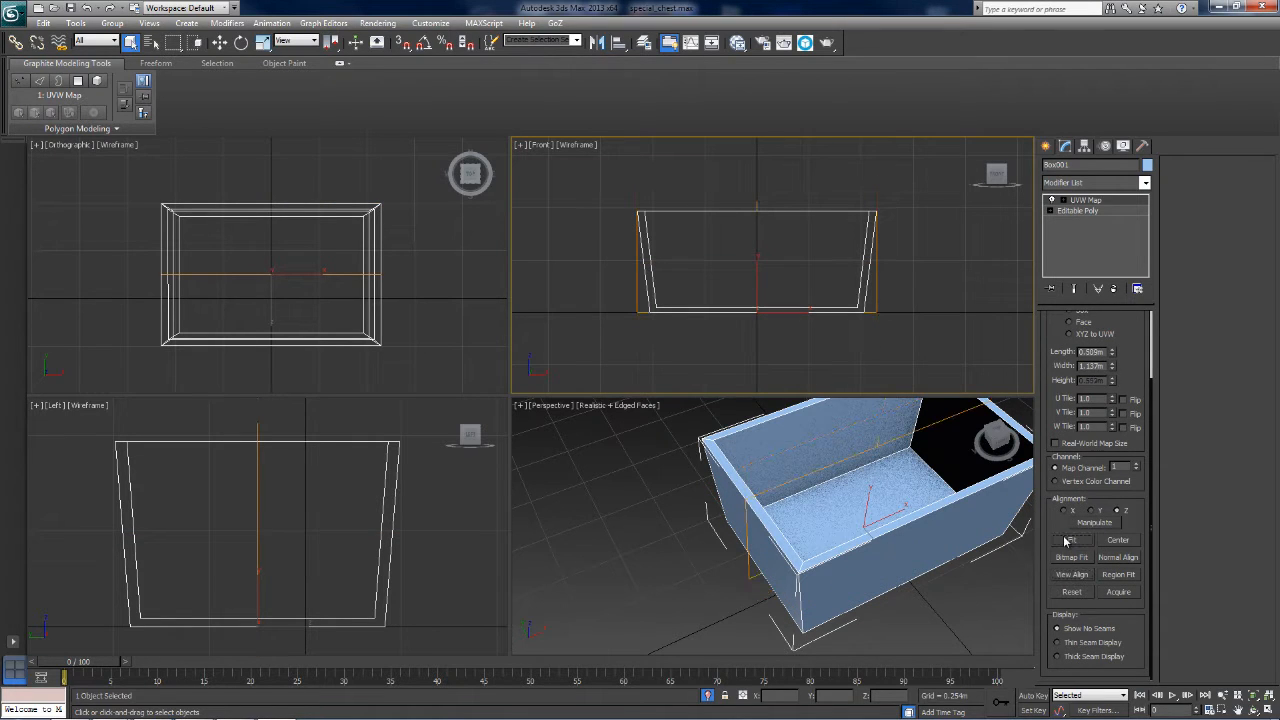
Step: Collapse the UVW Map modifier into the Editable Poly and accept the warning
right_click(1090, 202)
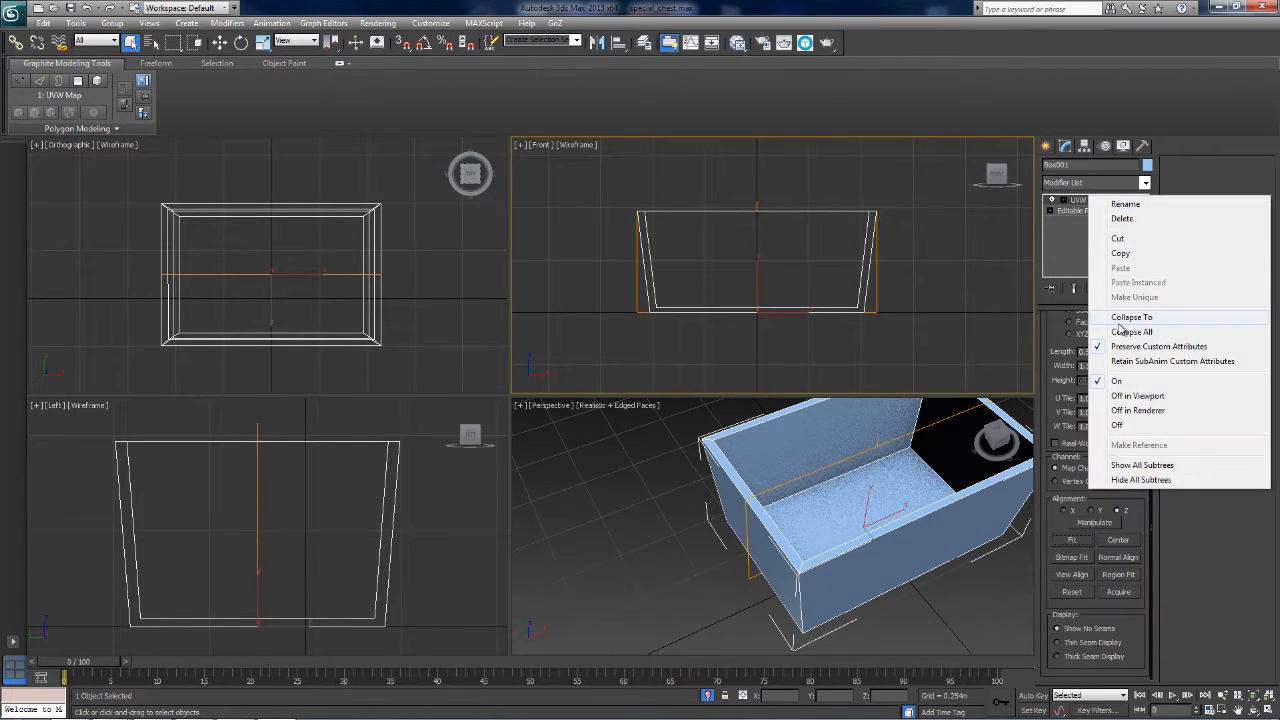
left_click(1123, 328)
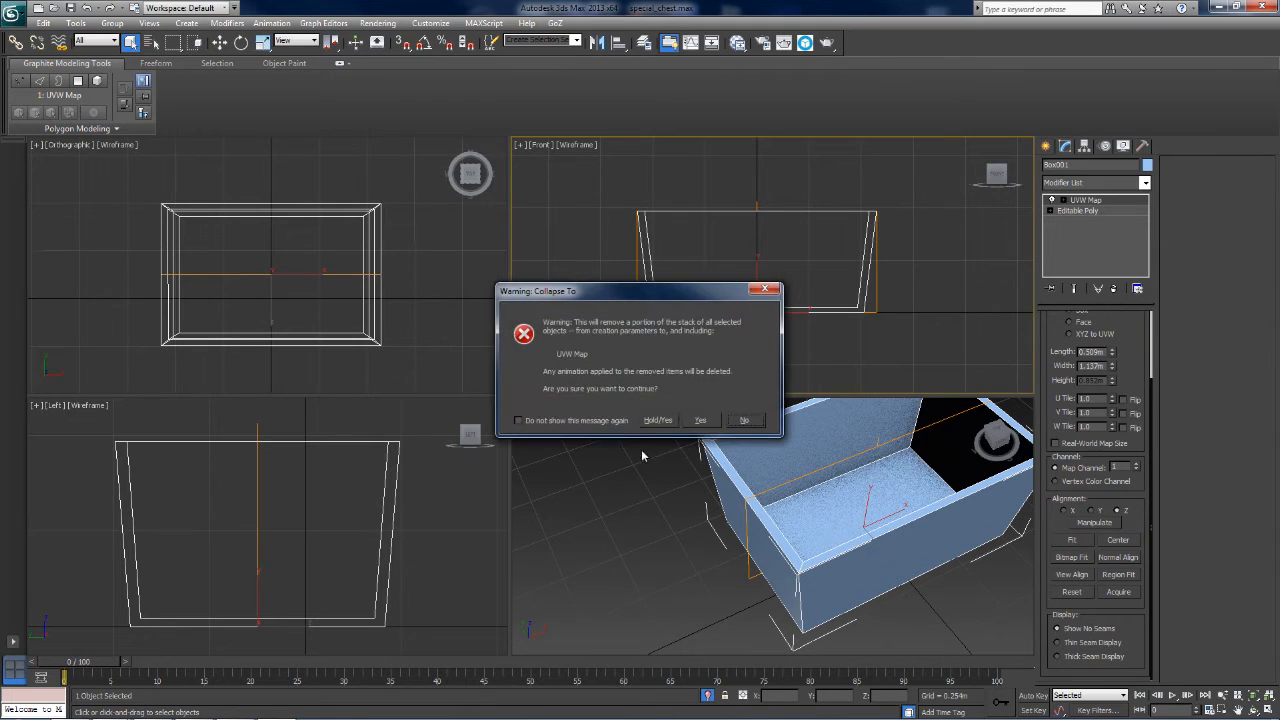
left_click(701, 420)
Step: Create a Standard material in the Slate Material Editor and connect a Checker map to its Diffuse Color
middle_click_drag(700, 480, 652, 433, "alt")
key("m")
right_click(339, 181)
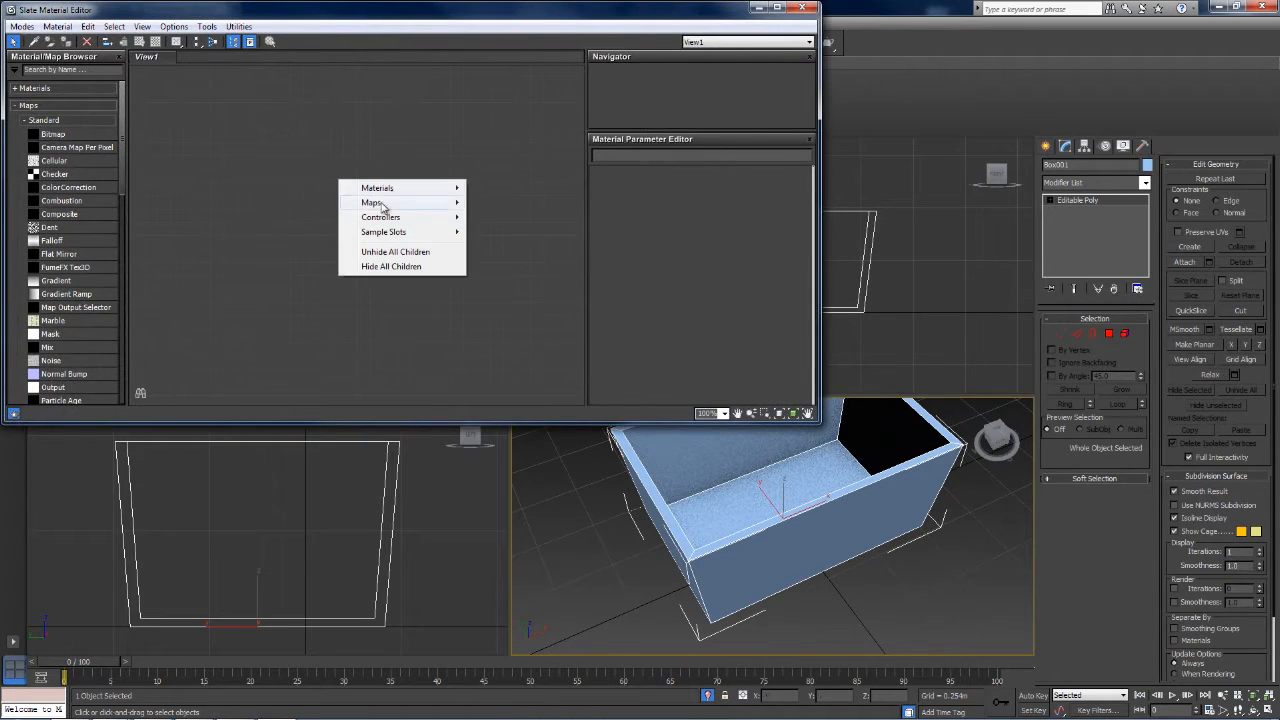
mouse_move(394, 192)
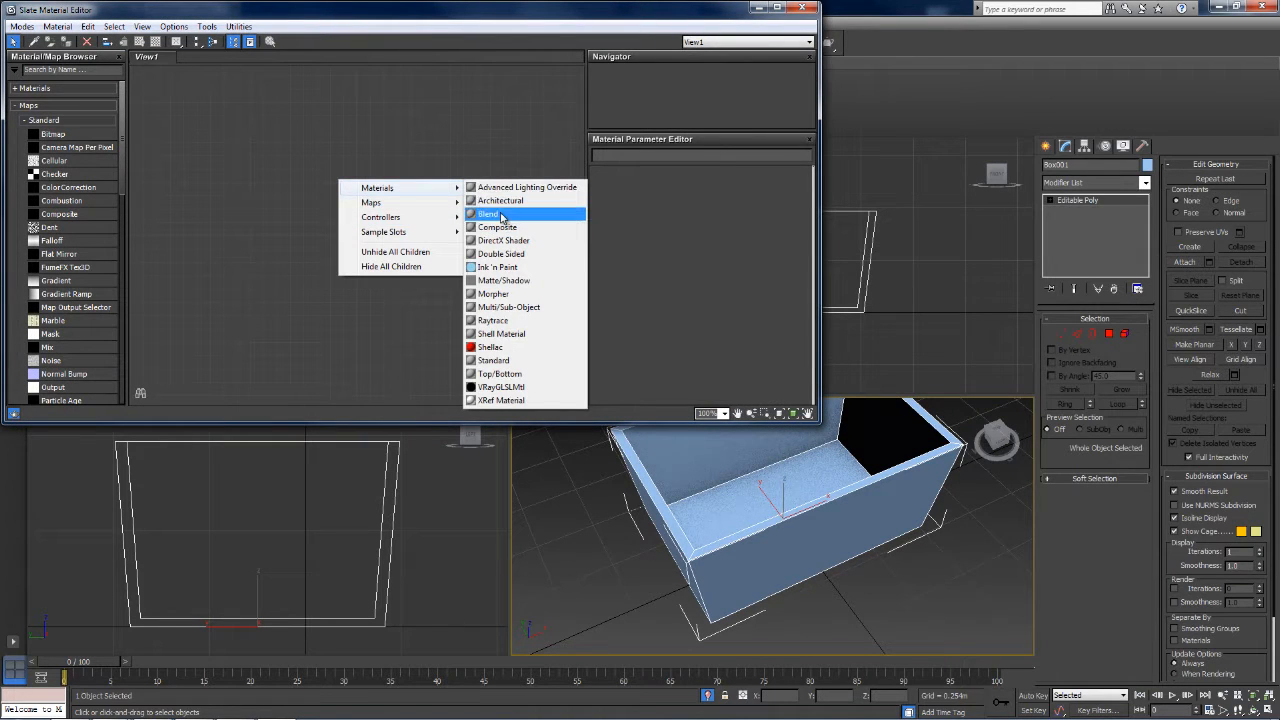
left_click(482, 362)
right_click(241, 202)
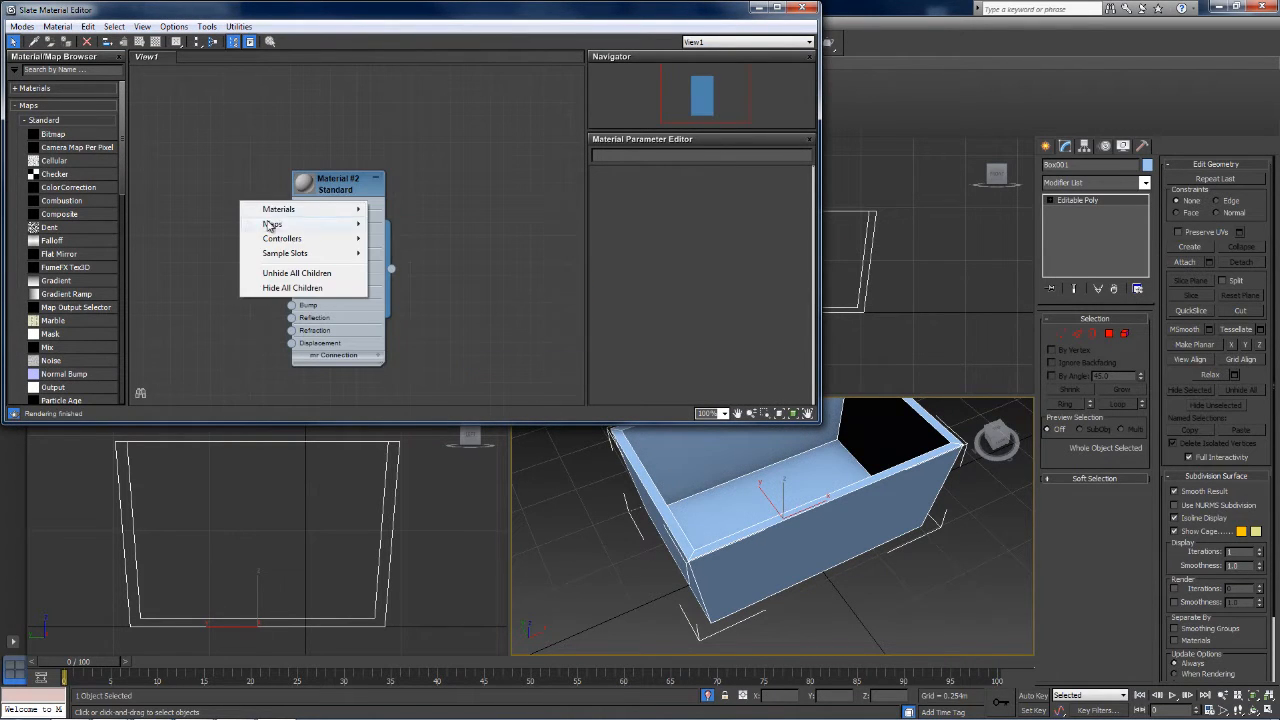
mouse_move(288, 230)
left_click(400, 150)
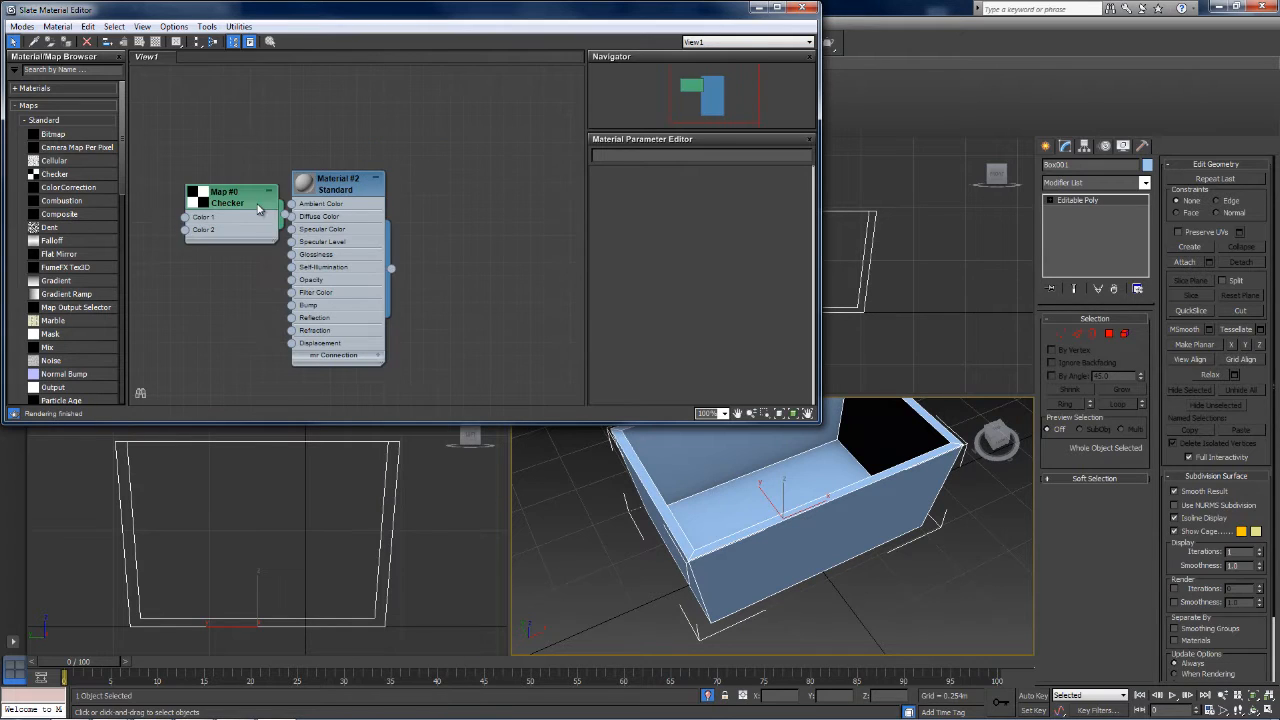
left_click_drag(294, 219, 291, 216)
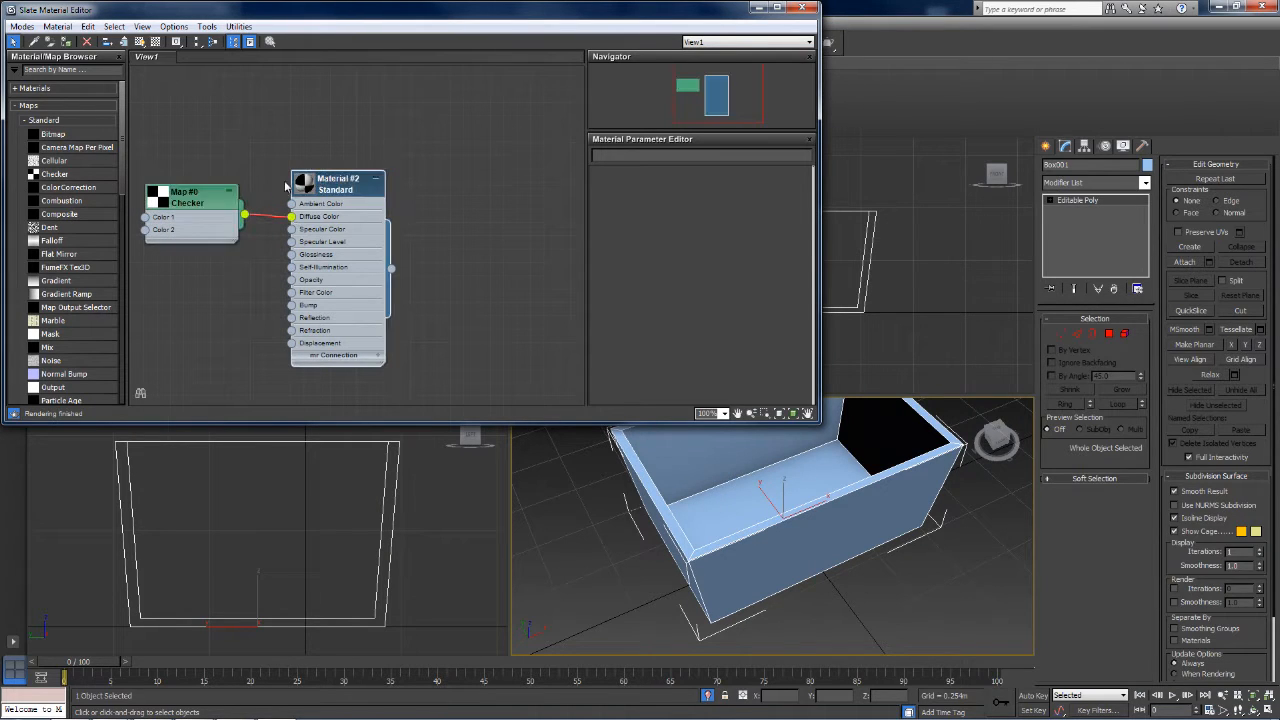
Step: Set the Checker map's U and V tiling to 10
double_click(192, 202)
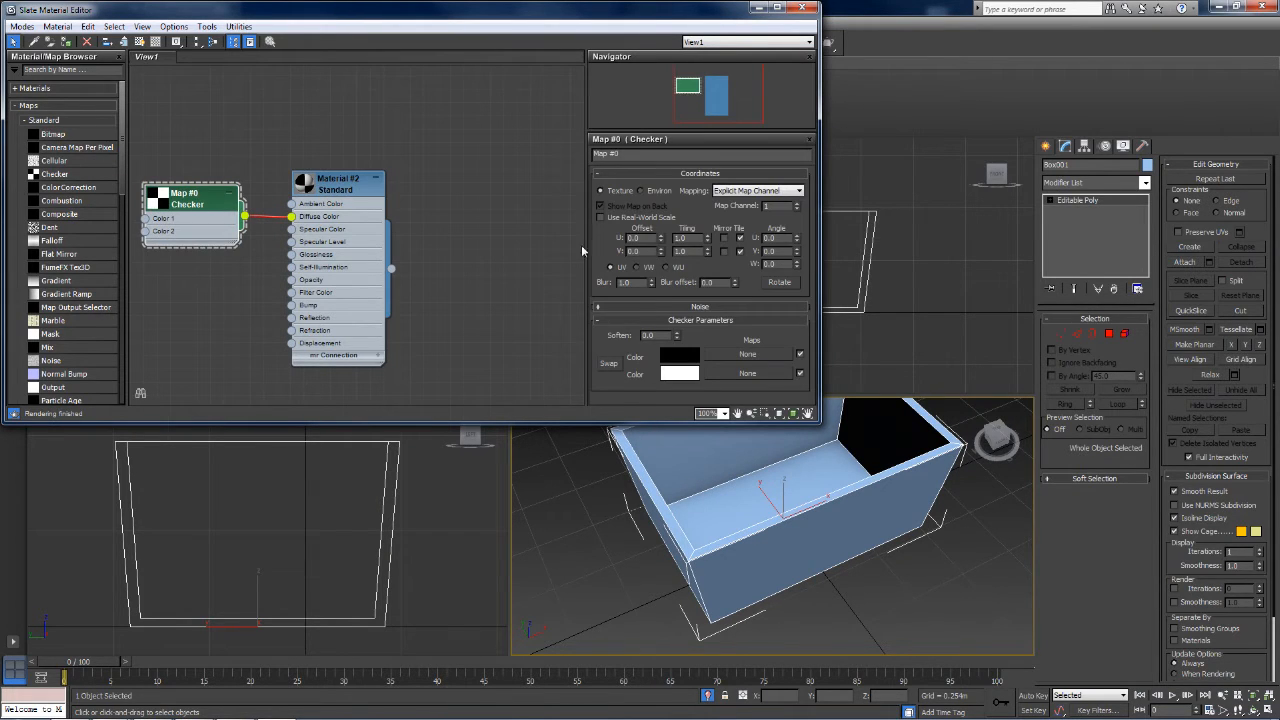
double_click(682, 250)
type("10")
key("Return")
Step: Apply the checker material to the box in the perspective view and close the material editor
double_click(388, 268)
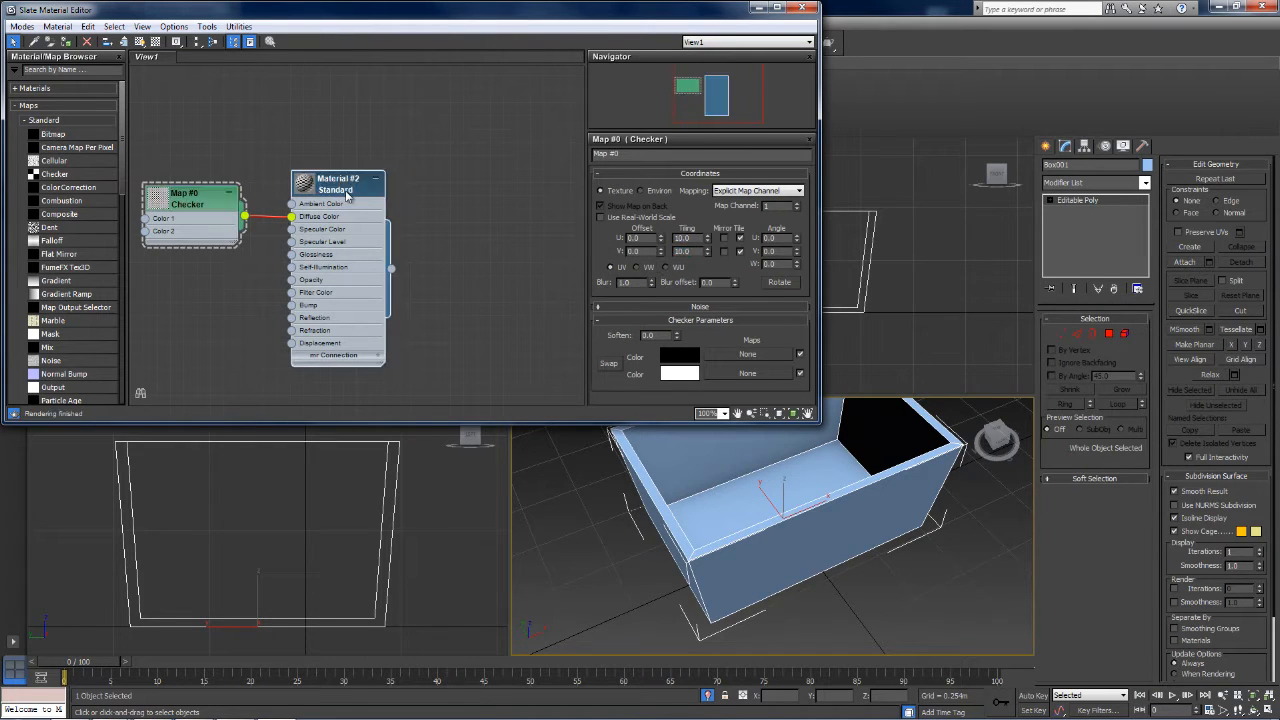
left_click_drag(390, 268, 735, 535)
left_click(801, 8)
Step: Add an Unwrap UVW modifier to the box and activate its edge selection level
middle_click_drag(910, 480, 357, 434)
scroll(880, 495, "down", 3)
left_click(1144, 183)
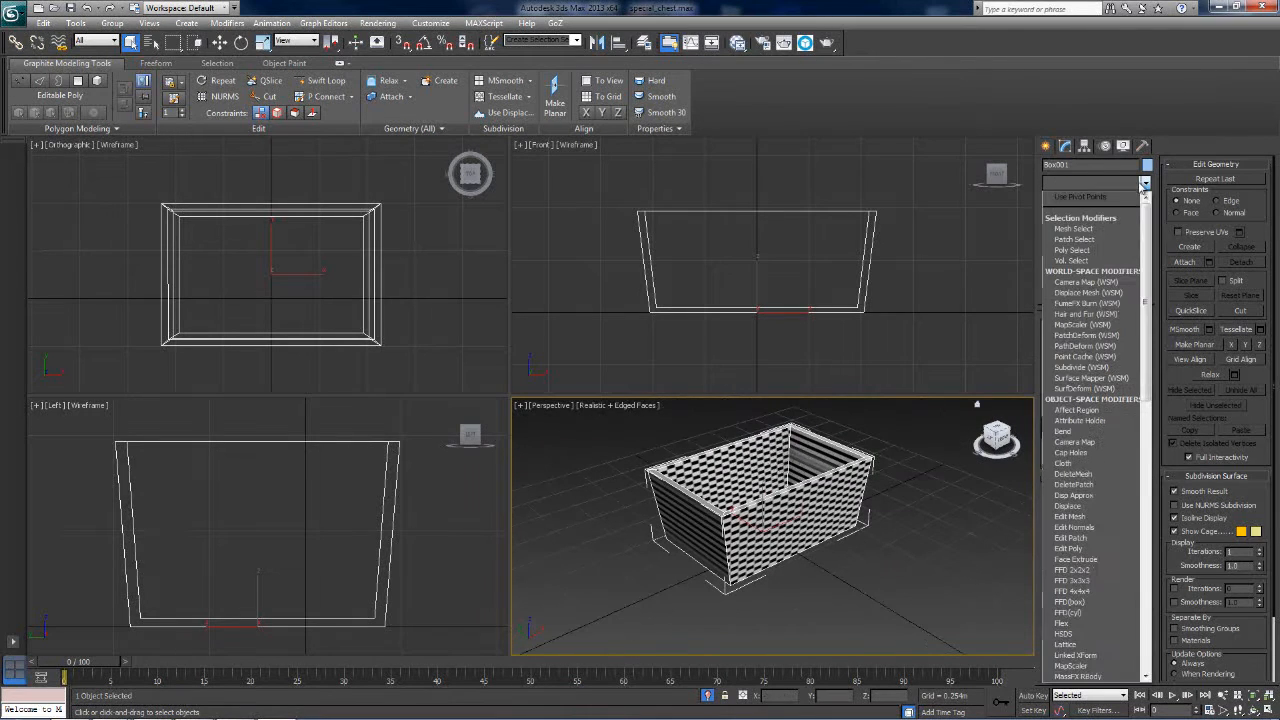
scroll(1100, 450, "down", 10)
left_click(1095, 563)
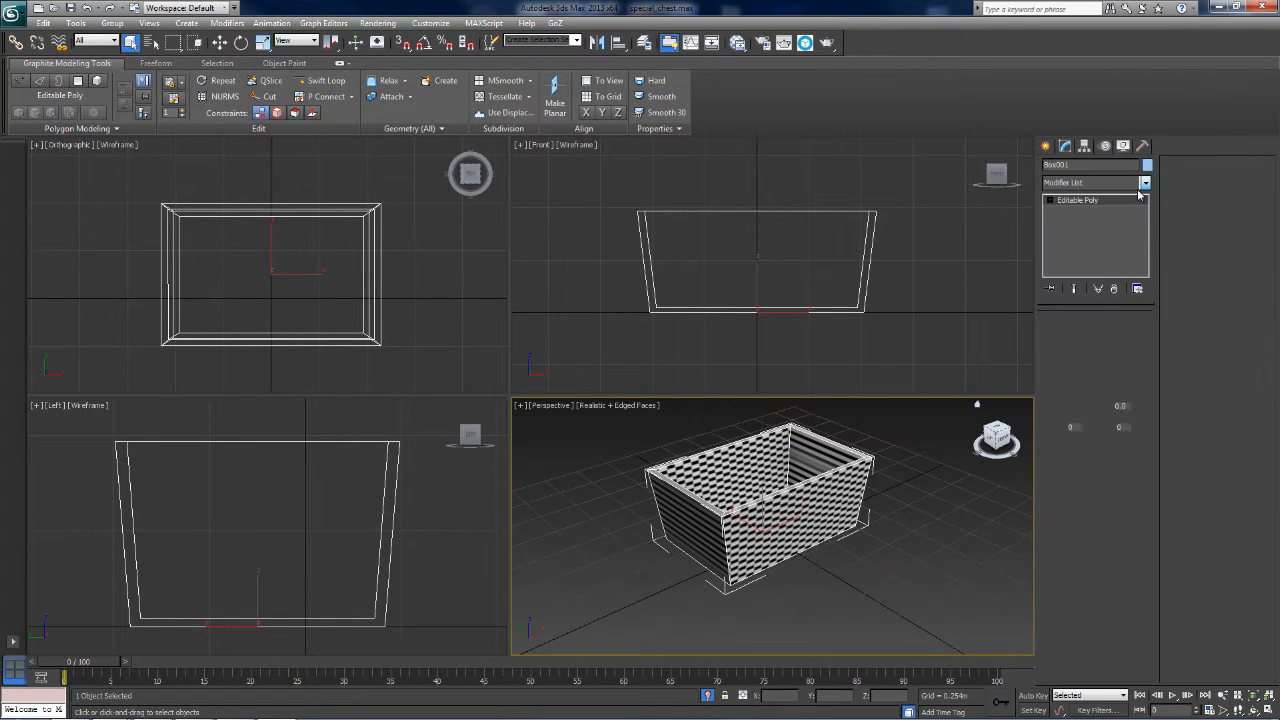
left_click(1076, 338)
Step: Select the full edge loop around the outer top rim of the box
scroll(868, 538, "up", 6)
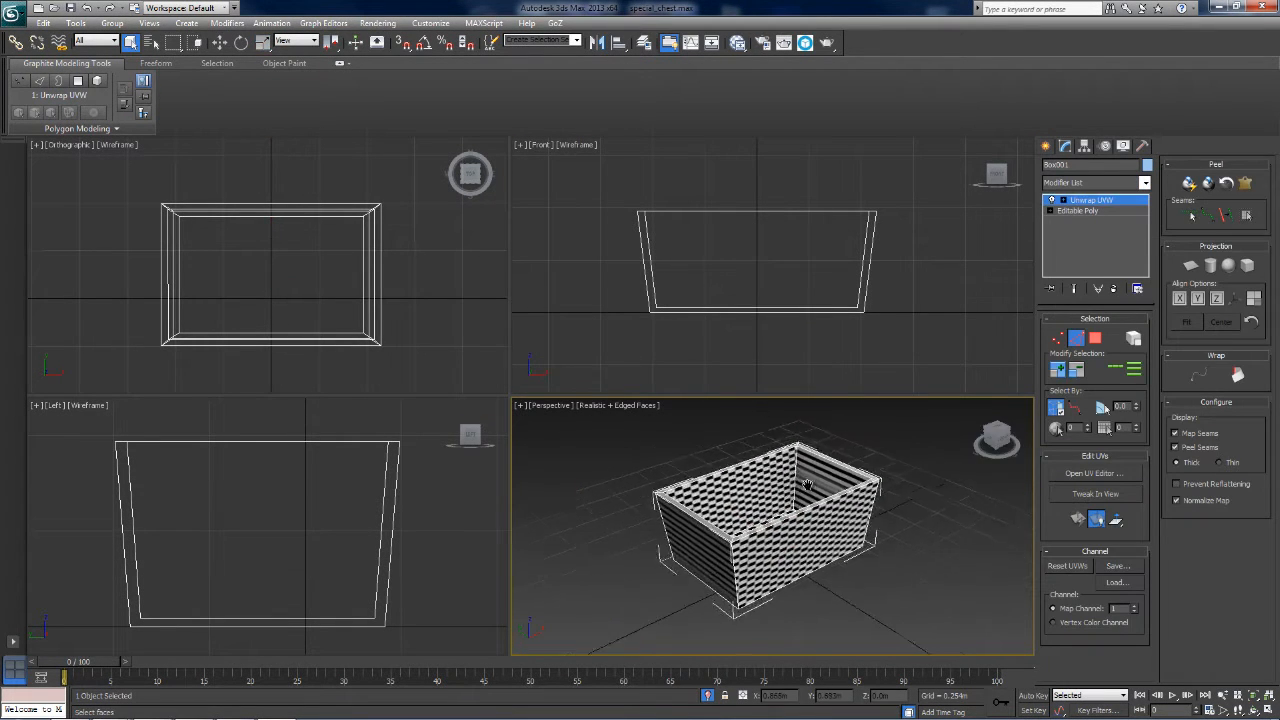
middle_click_drag(869, 538, 843, 501)
scroll(908, 425, "down", 3)
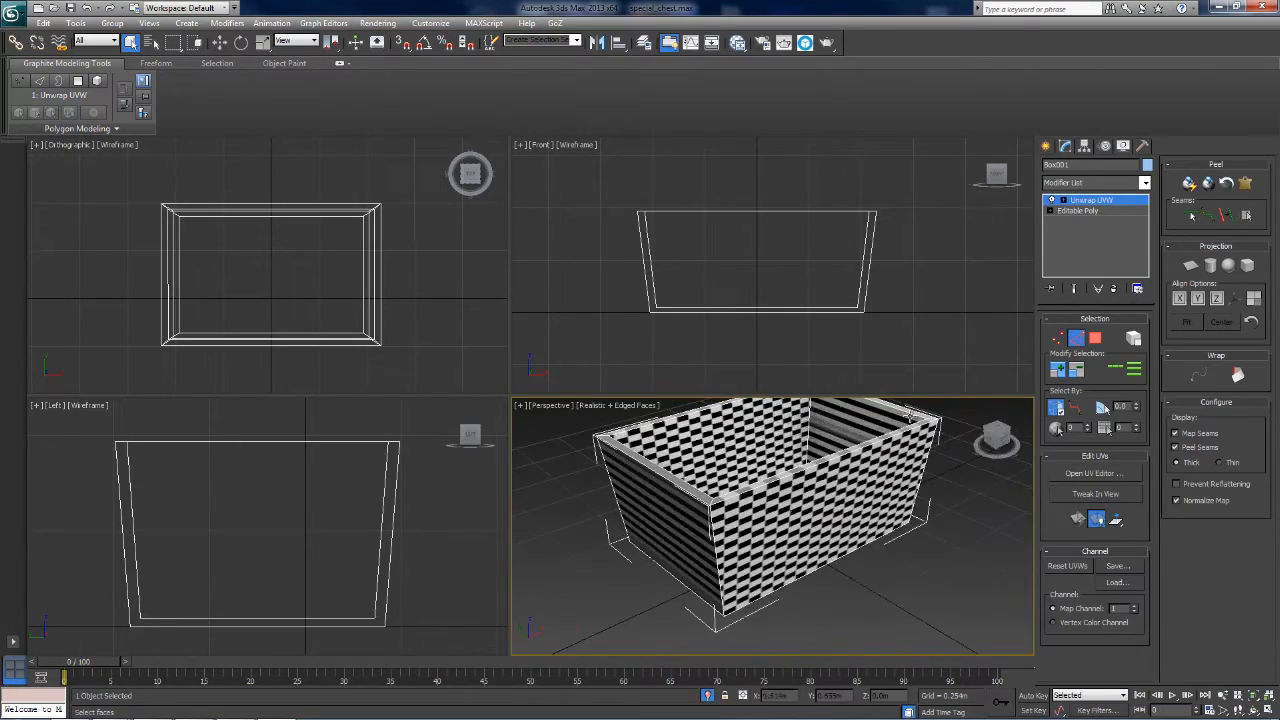
mouse_move(994, 436)
left_mouse_down()
mouse_move(1015, 643)
mouse_move(974, 413)
mouse_move(1003, 446)
mouse_move(975, 447)
mouse_move(990, 442)
left_mouse_up()
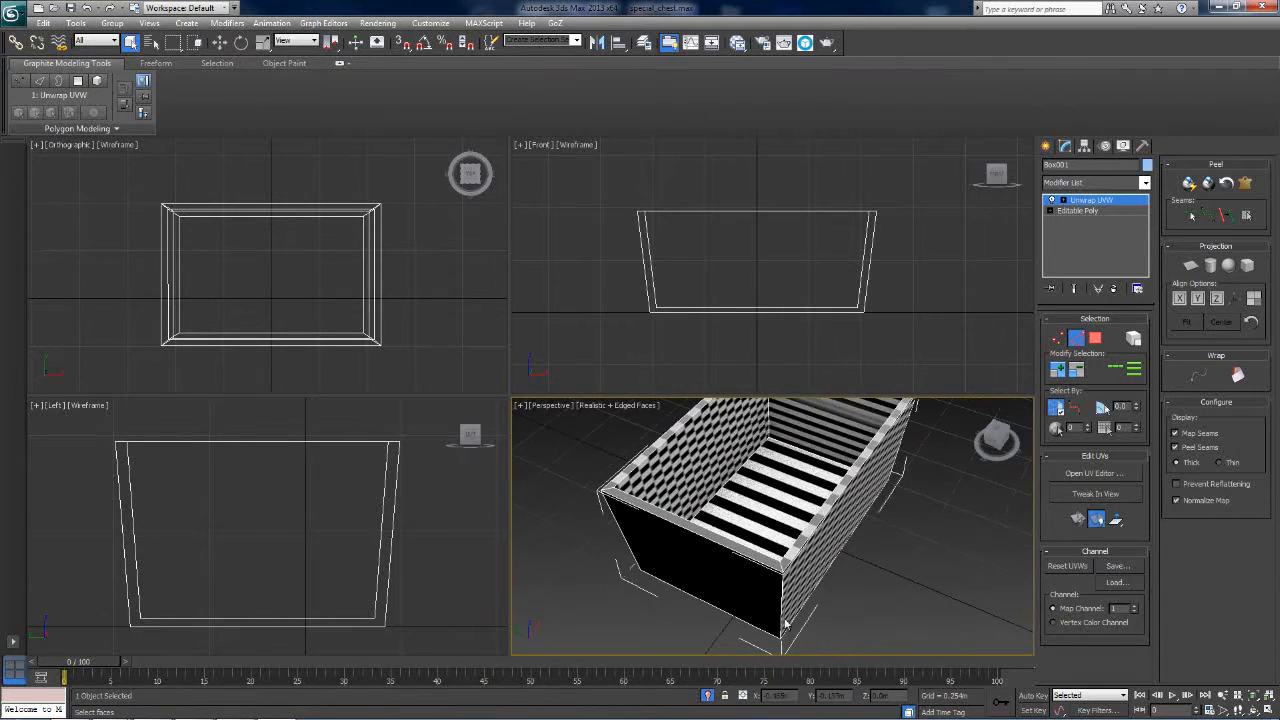
scroll(797, 586, "up", 5)
left_click(810, 580)
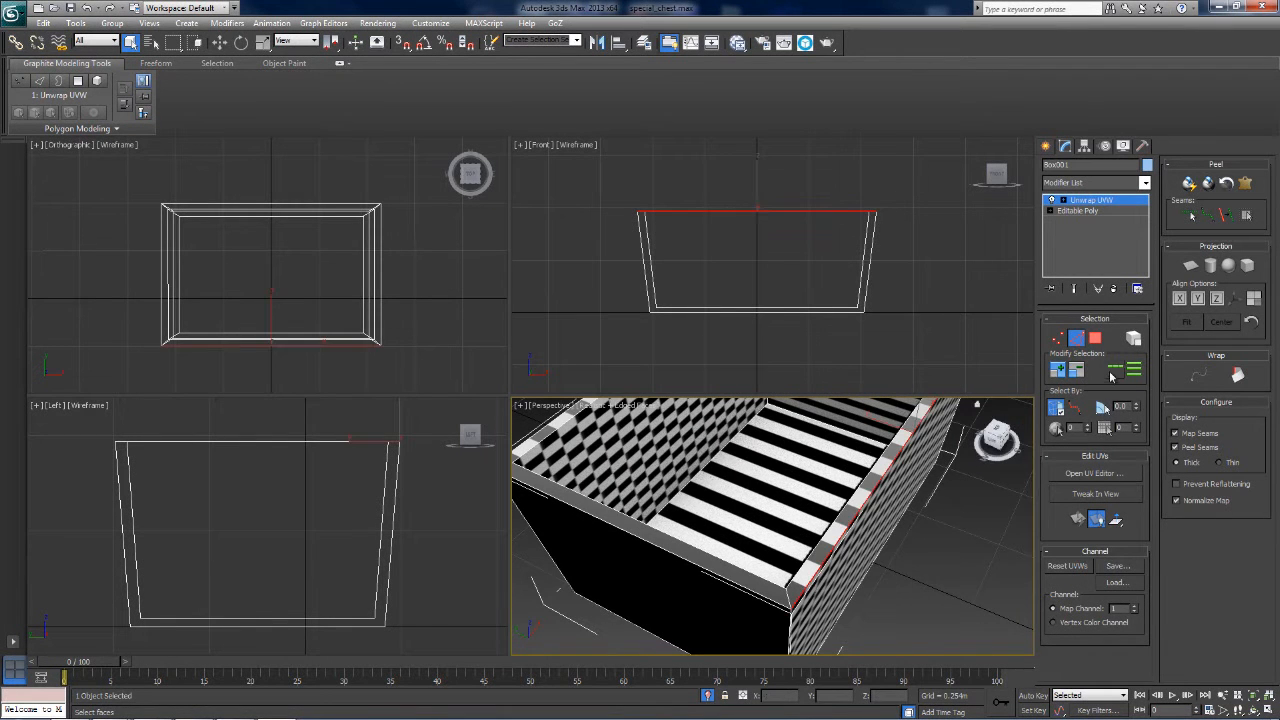
left_click(1114, 369)
Step: Open the UV editor and break the UVs along the selected outer rim loop
middle_click_drag(905, 508, 890, 546)
left_click(1095, 473)
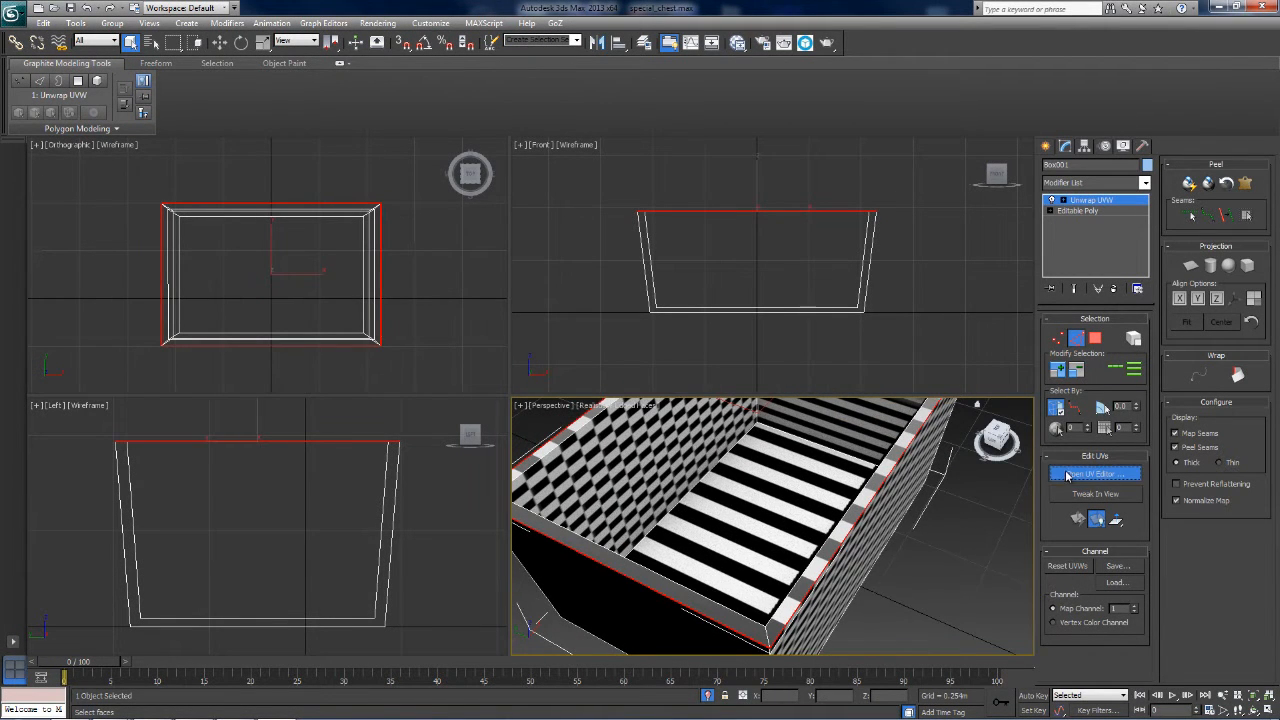
right_click(170, 228)
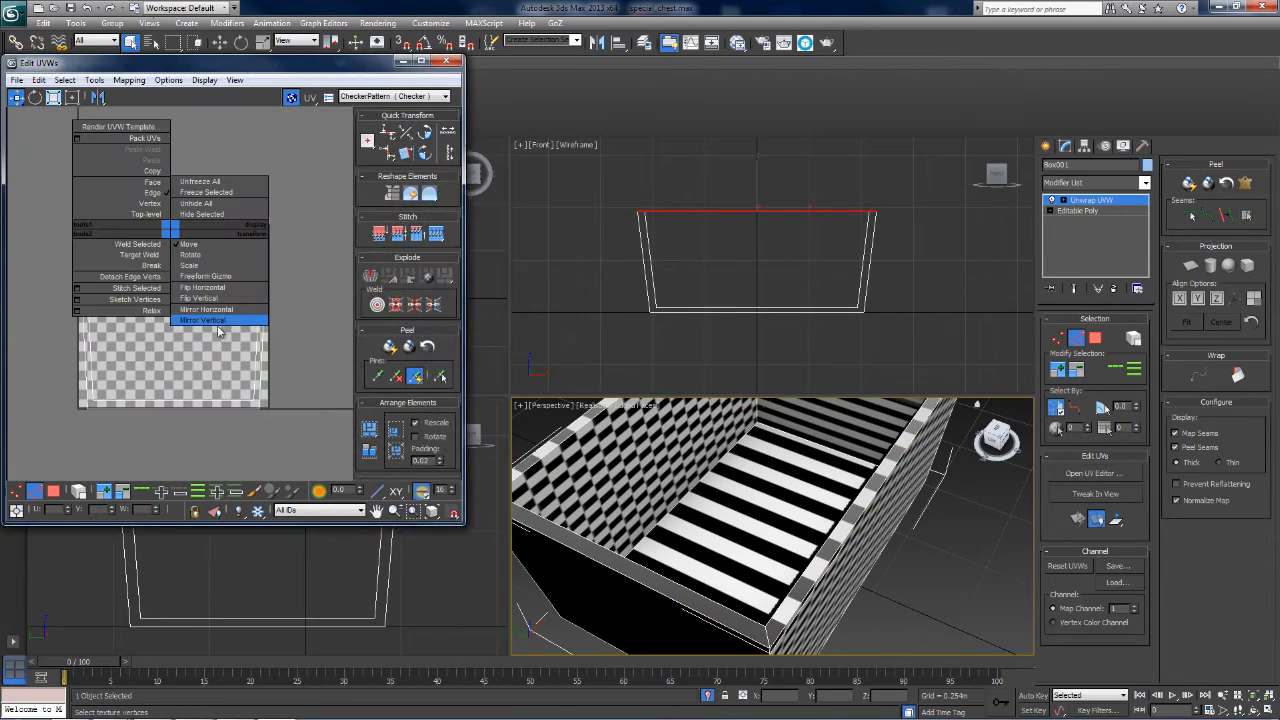
left_click(150, 266)
Step: Select the full edge loop around the inner top rim of the box and break its UVs
left_click(790, 590)
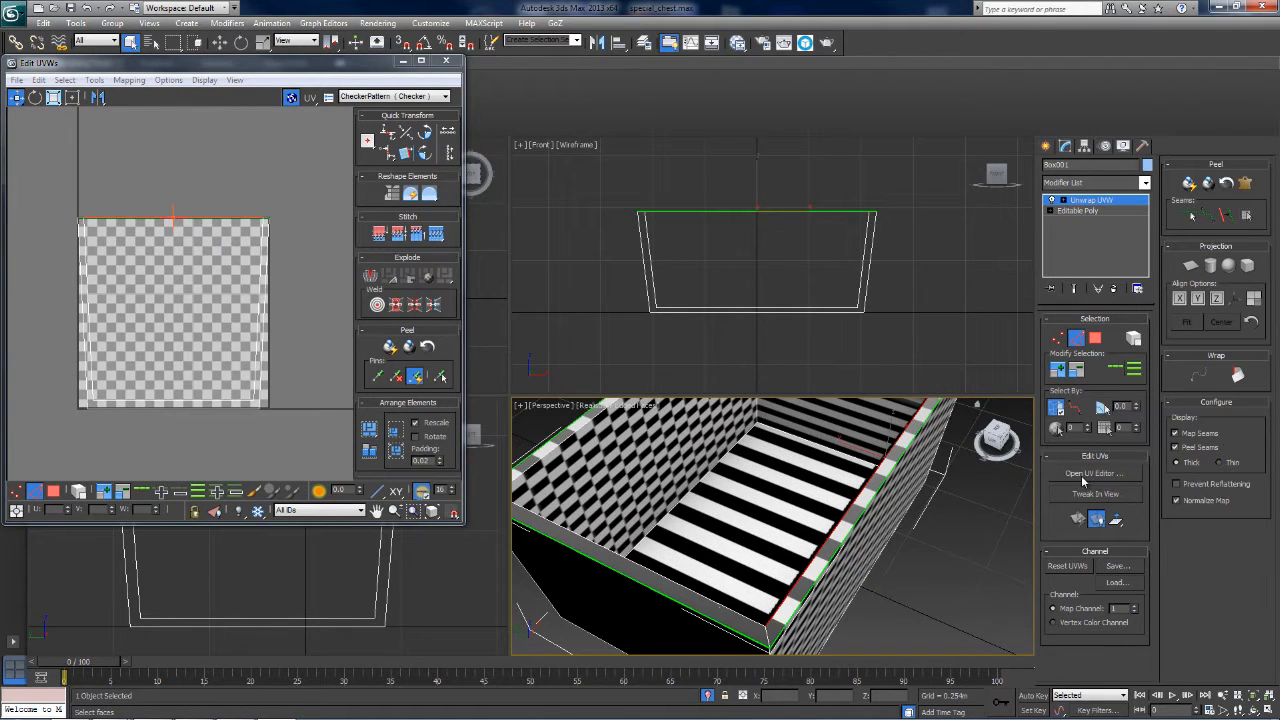
left_click(1115, 367)
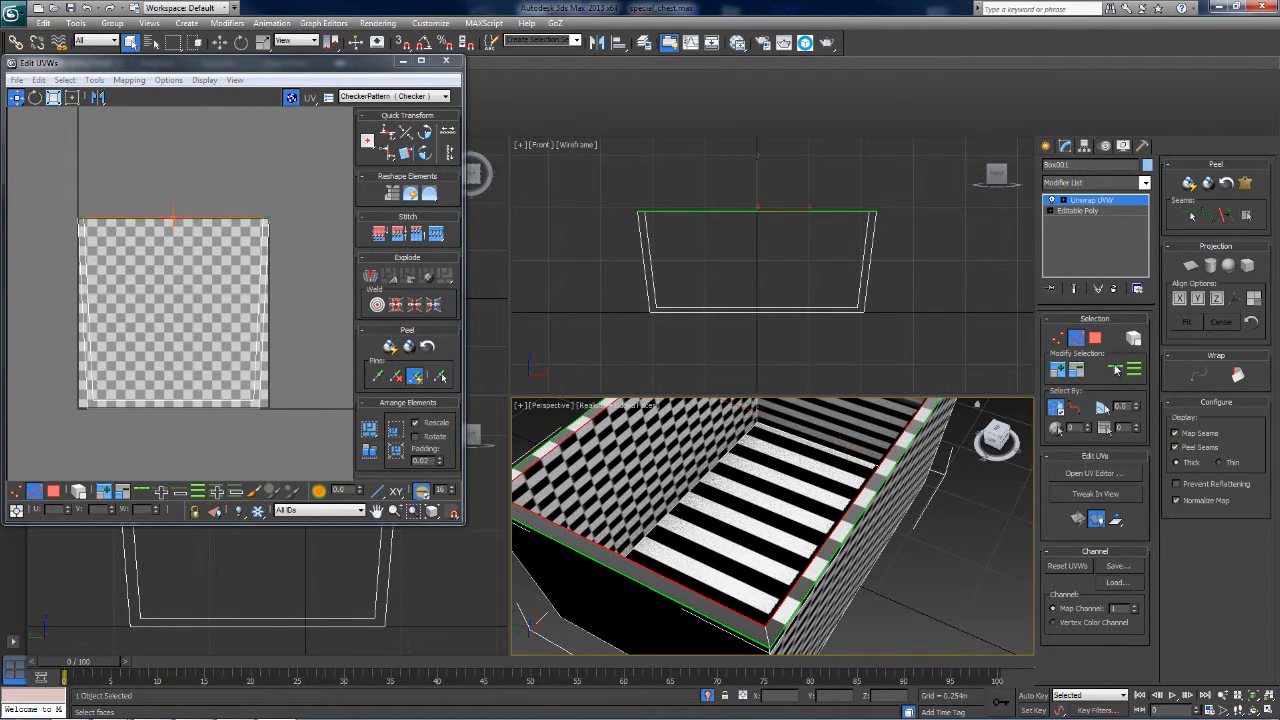
right_click(214, 252)
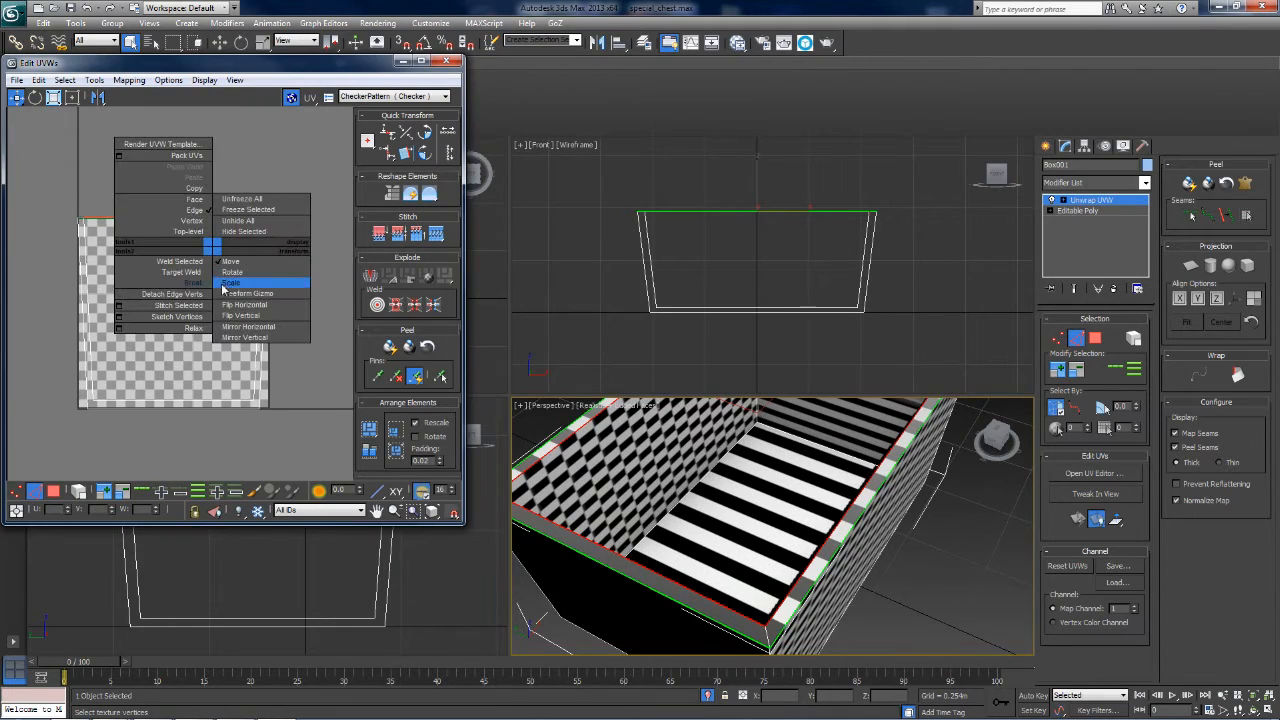
left_click(192, 286)
Step: Select the edges around the box's inside floor, including both long sides, and break the UVs along them
scroll(851, 591, "down", 3)
middle_click_drag(845, 590, 852, 614)
scroll(851, 614, "up", 5)
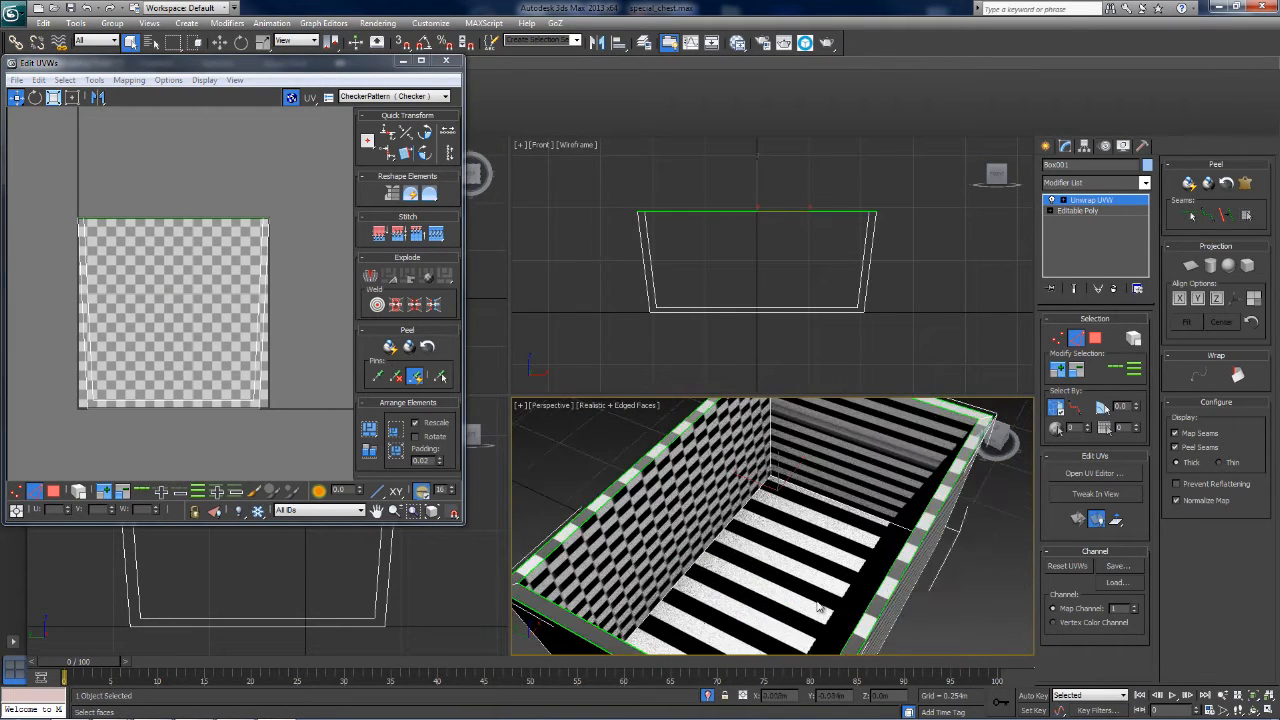
middle_click_drag(667, 489, 791, 561, "alt")
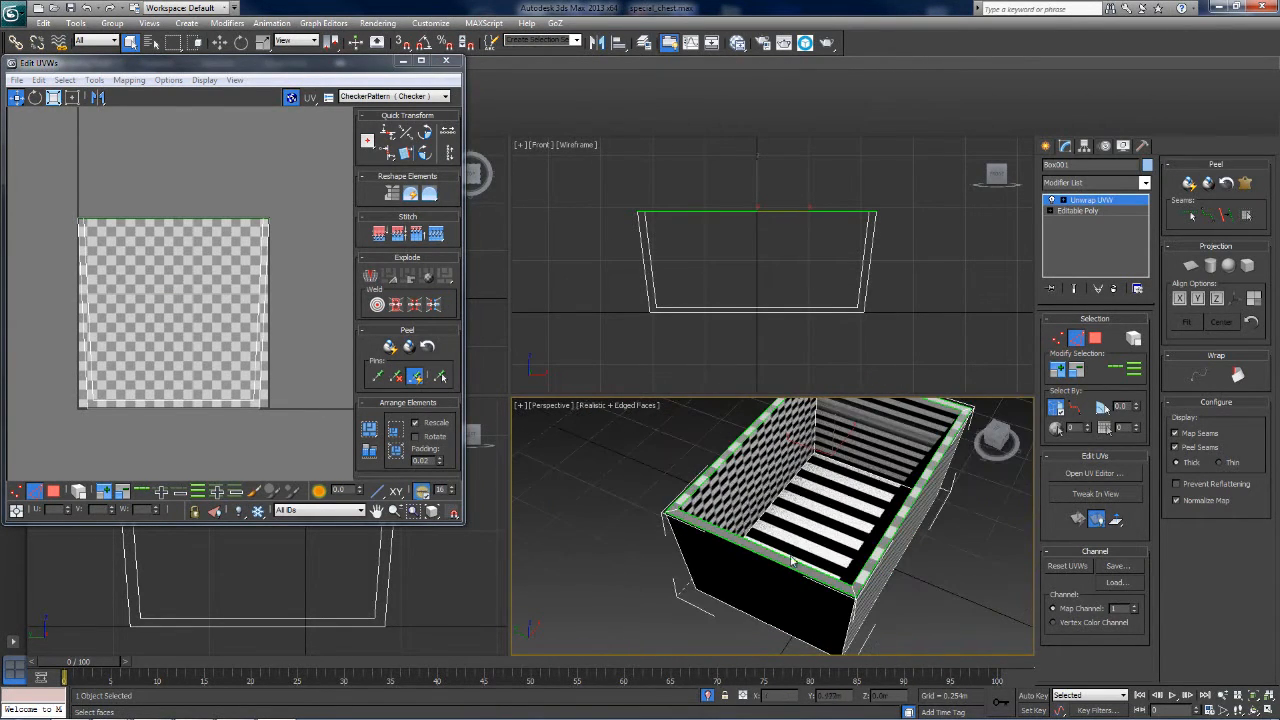
scroll(770, 474, "up", 5)
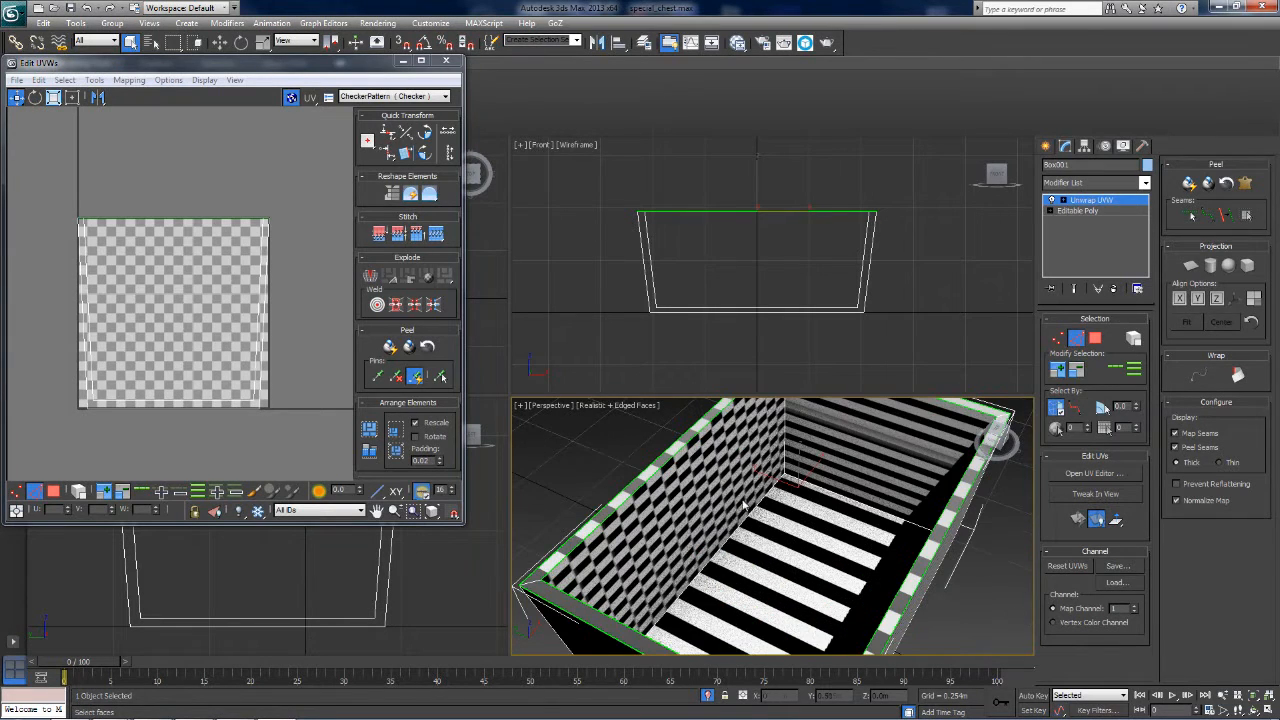
middle_click_drag(729, 526, 741, 553, "alt")
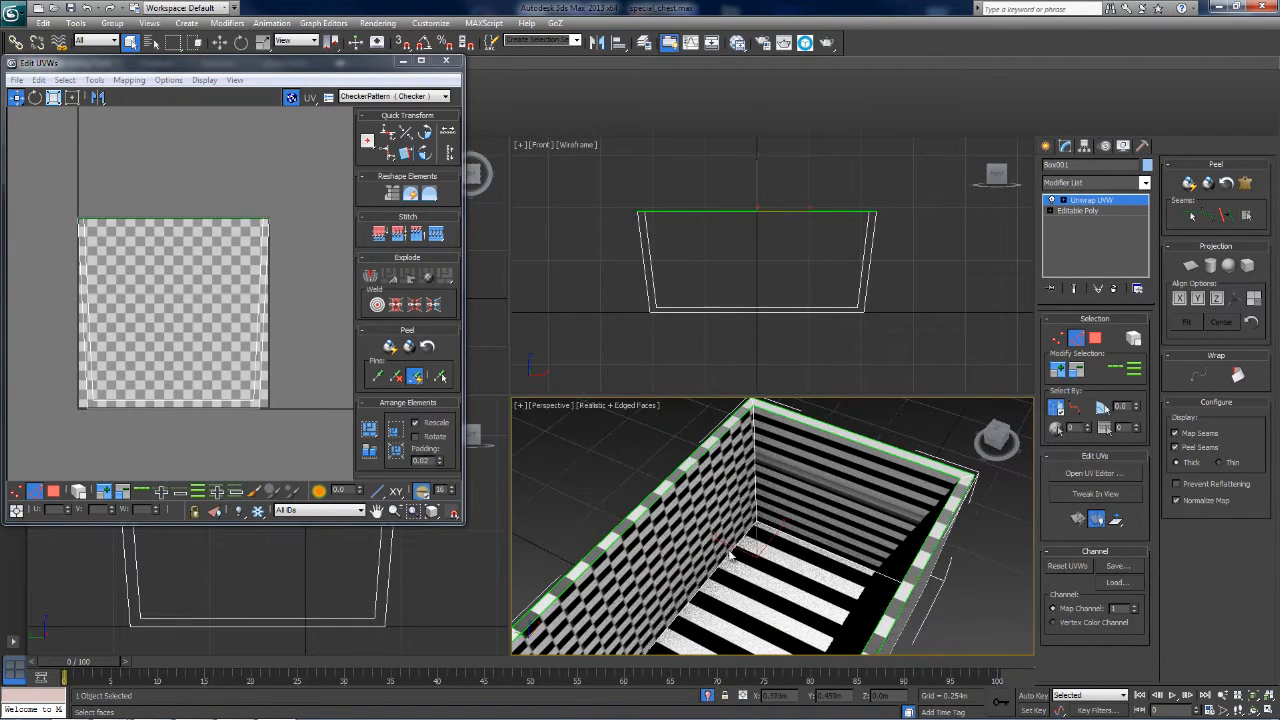
left_click(735, 548)
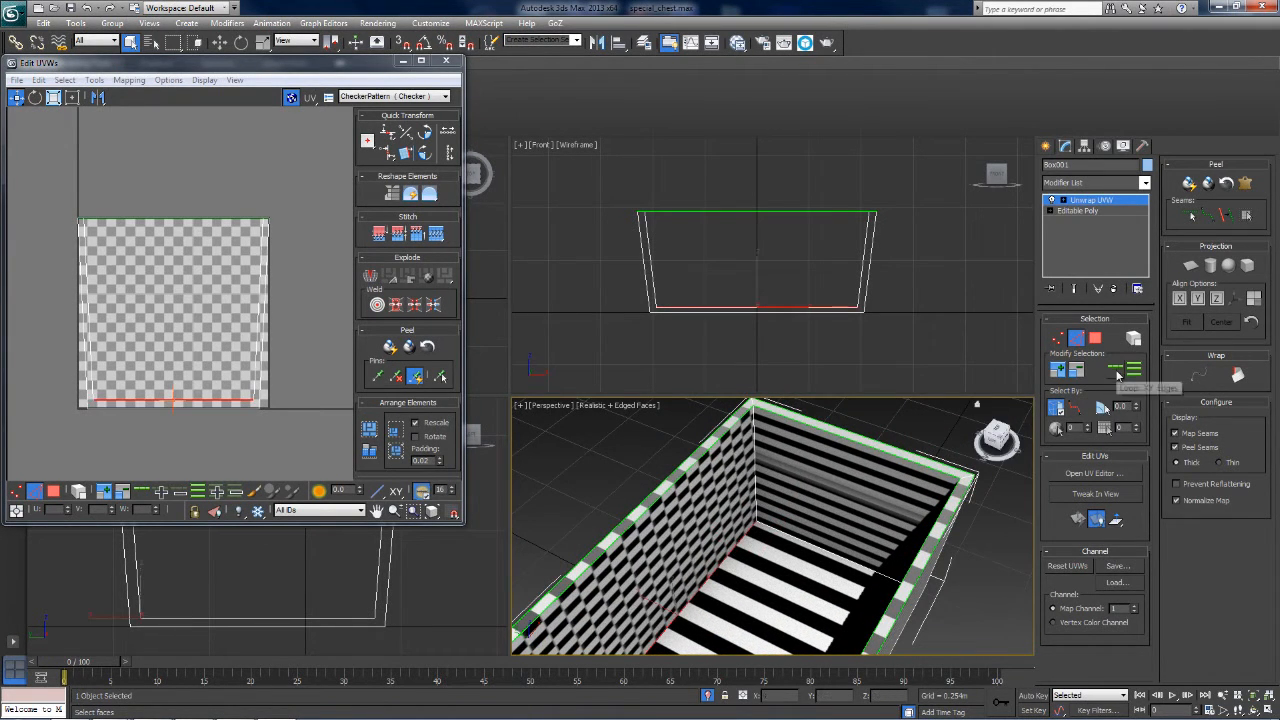
scroll(795, 594, "down", 2)
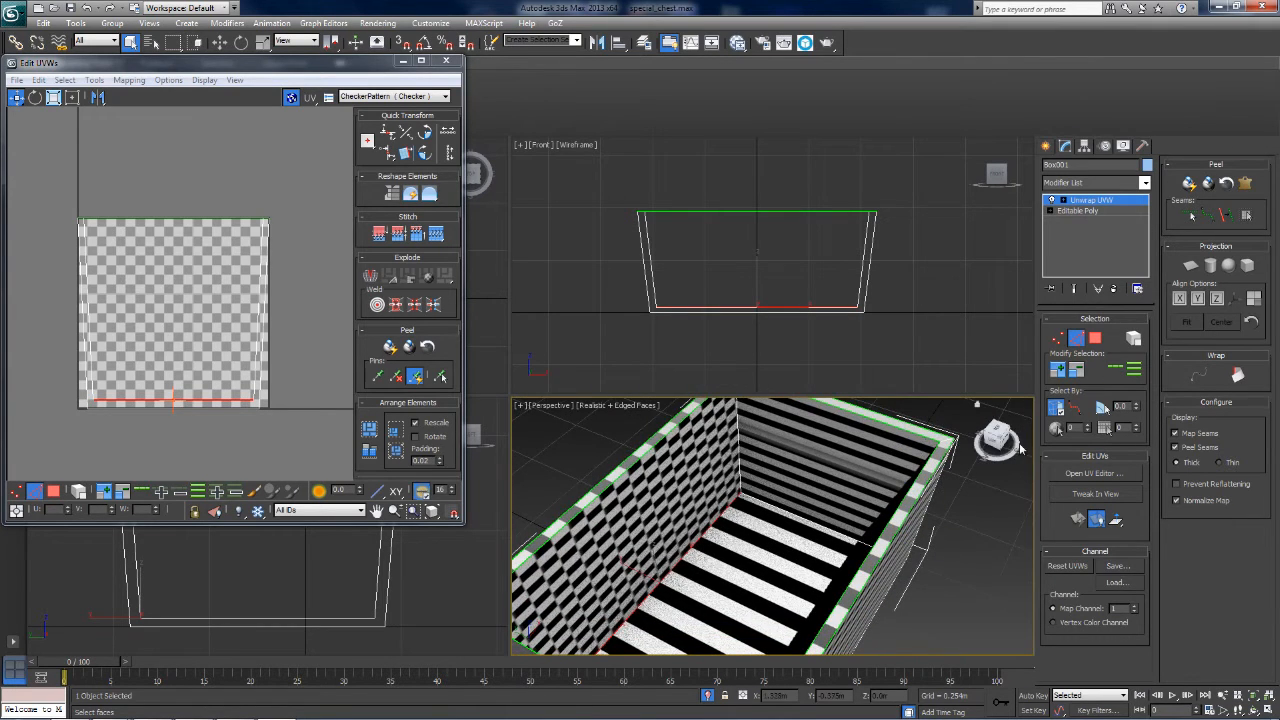
left_click_drag(1004, 438, 1082, 376)
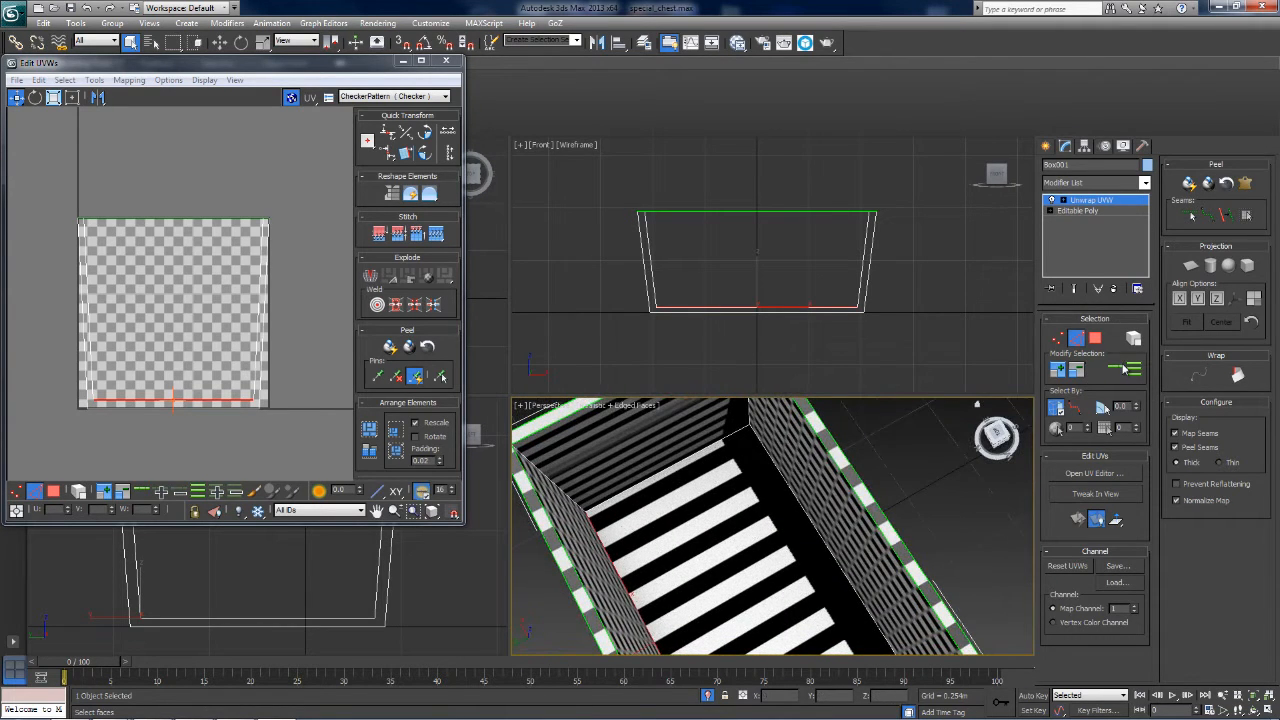
left_click(776, 464, "ctrl")
middle_click_drag(605, 566, 855, 606, "alt")
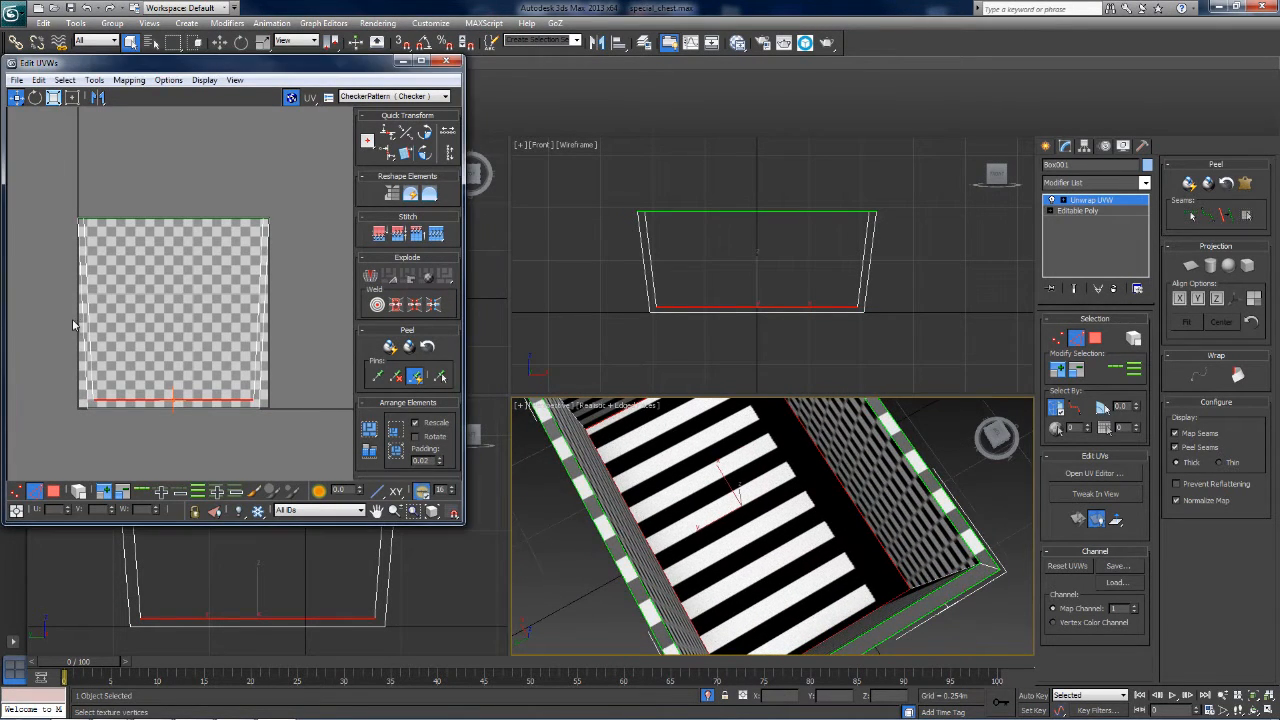
right_click(128, 333)
left_click(101, 370)
Step: Select one vertical corner edge inside the box and break its UVs
middle_click_drag(814, 515, 955, 577, "alt")
left_click(950, 585)
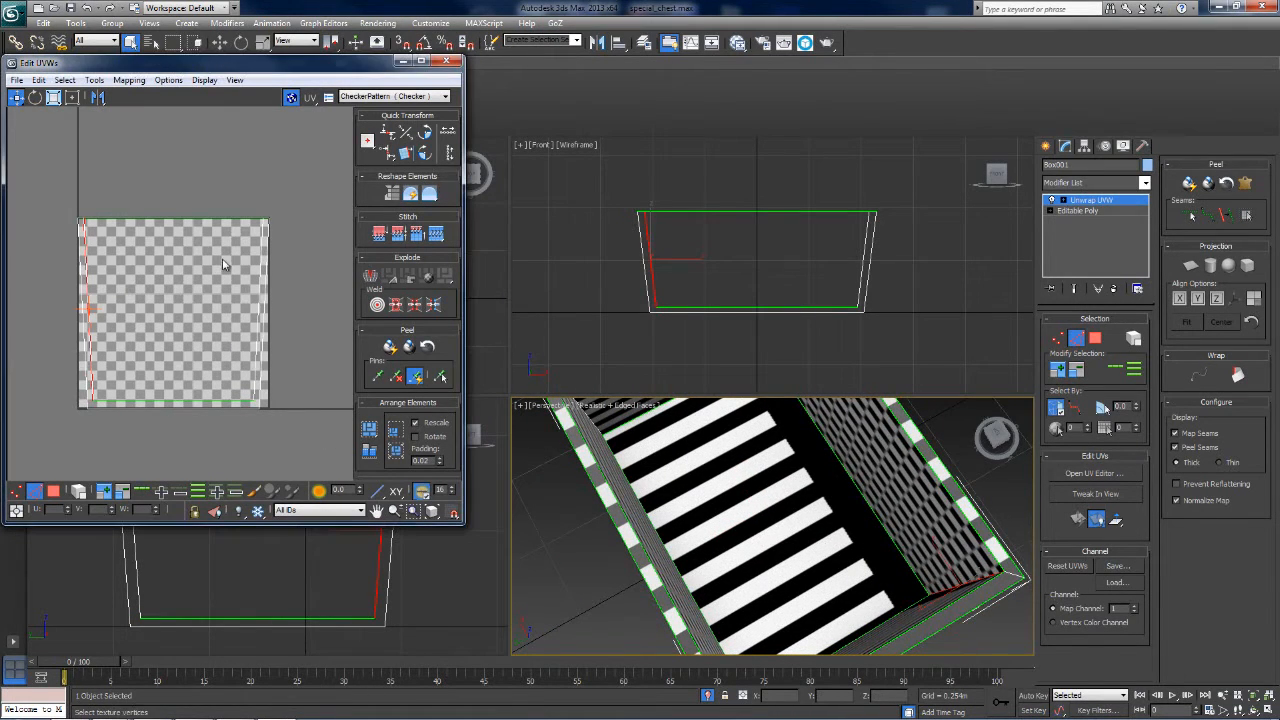
right_click(128, 290)
left_click(110, 328)
Step: Select the outer bottom edges around the underside of the box and break the UVs along them
scroll(923, 542, "down", 8)
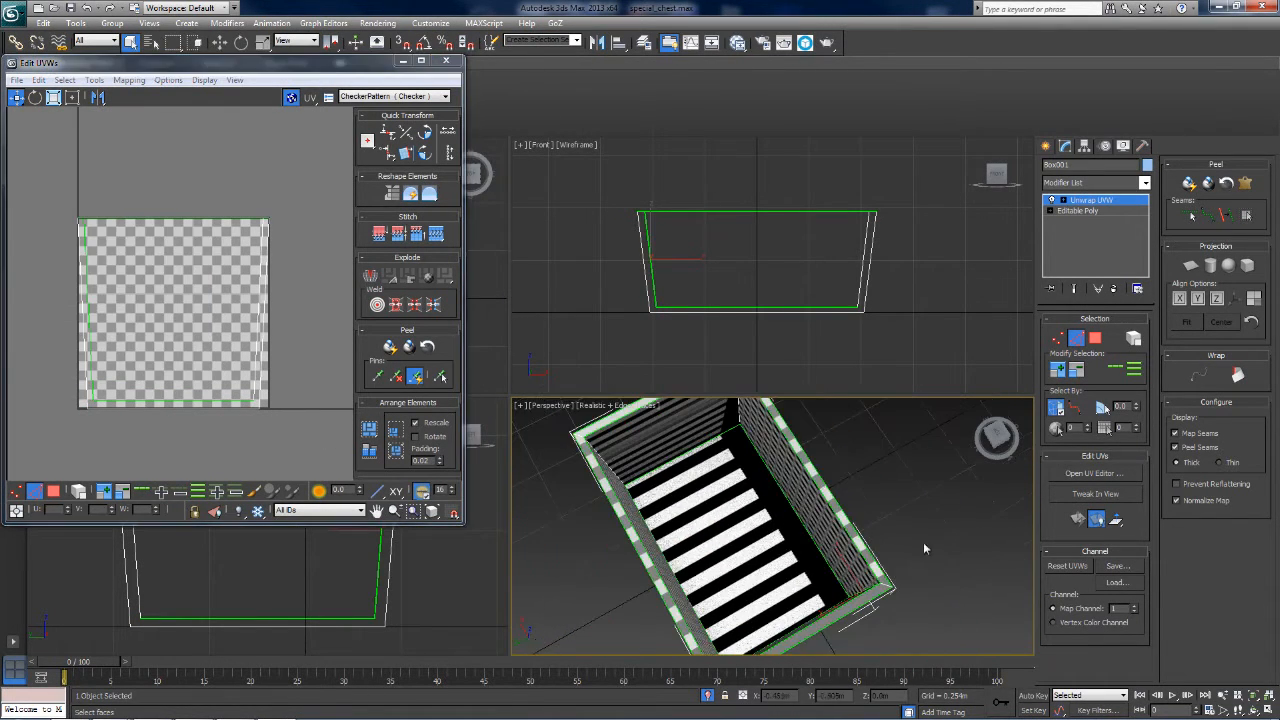
middle_click_drag(1006, 478, 990, 430, "alt")
scroll(714, 478, "up", 5)
left_click(678, 536)
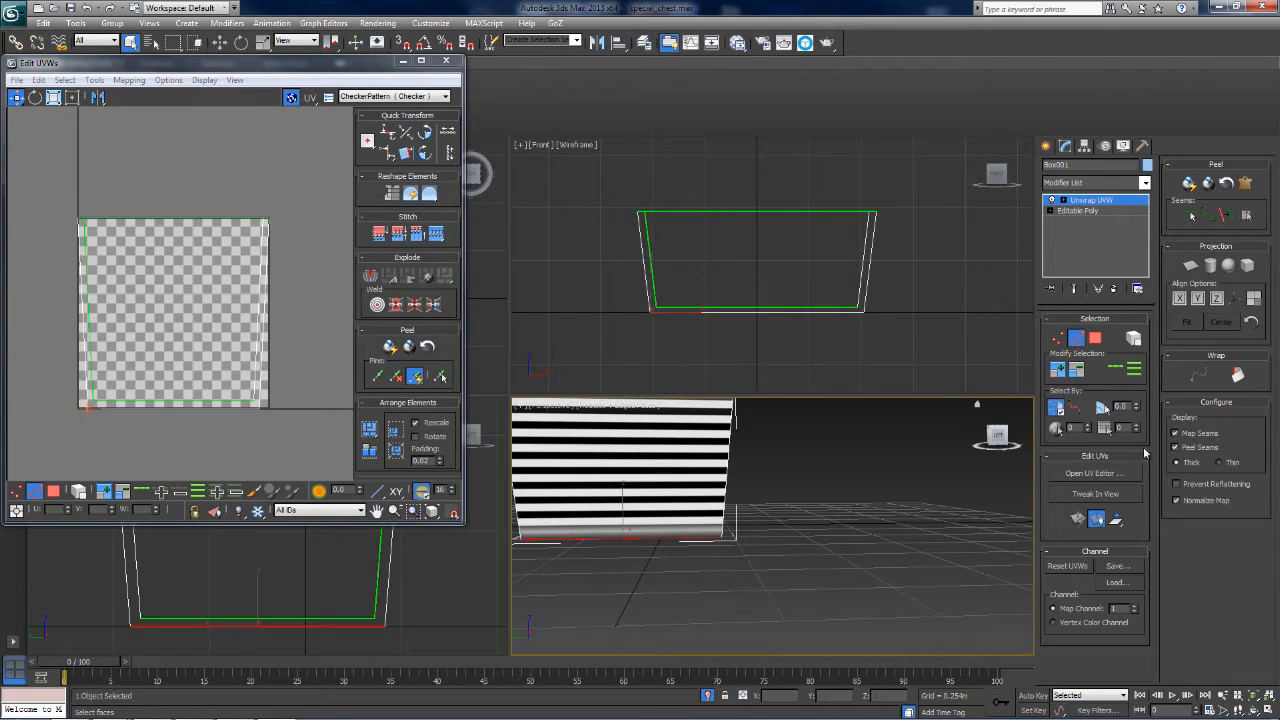
left_click_drag(1005, 428, 960, 372)
left_click(688, 524, "ctrl")
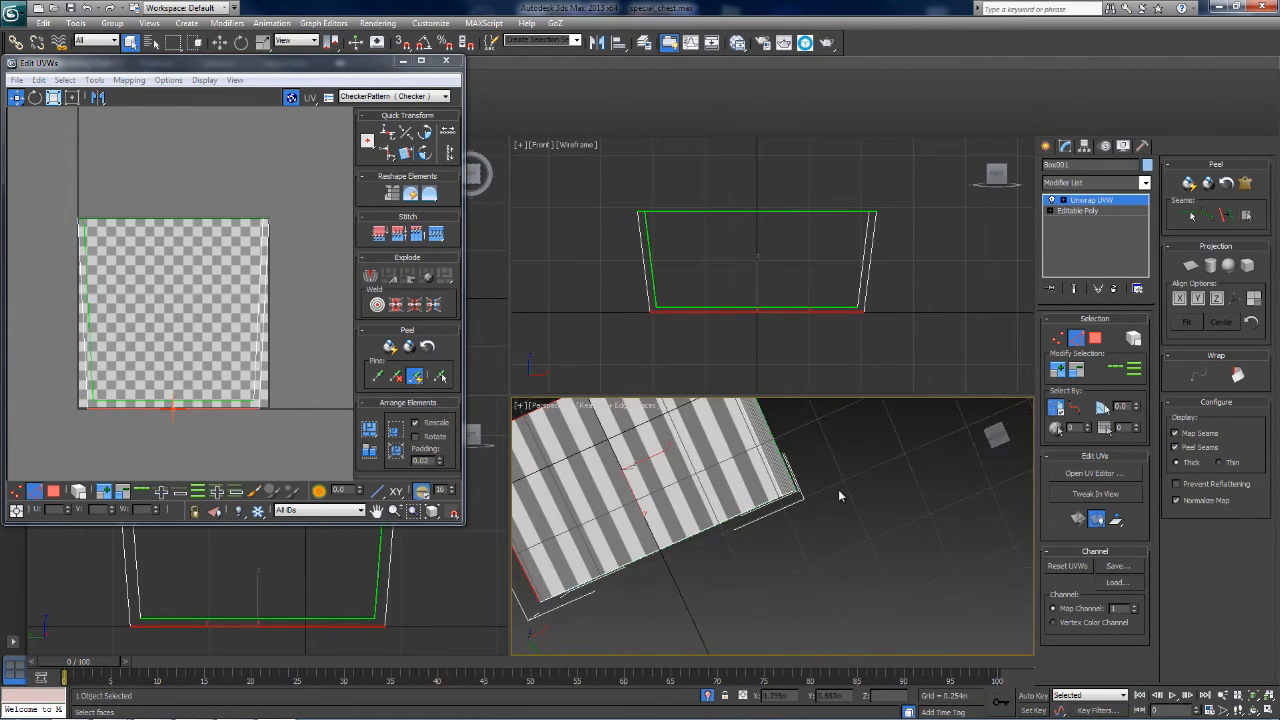
middle_click_drag(789, 470, 926, 514)
scroll(926, 514, "down", 3)
left_click_drag(994, 432, 1014, 484)
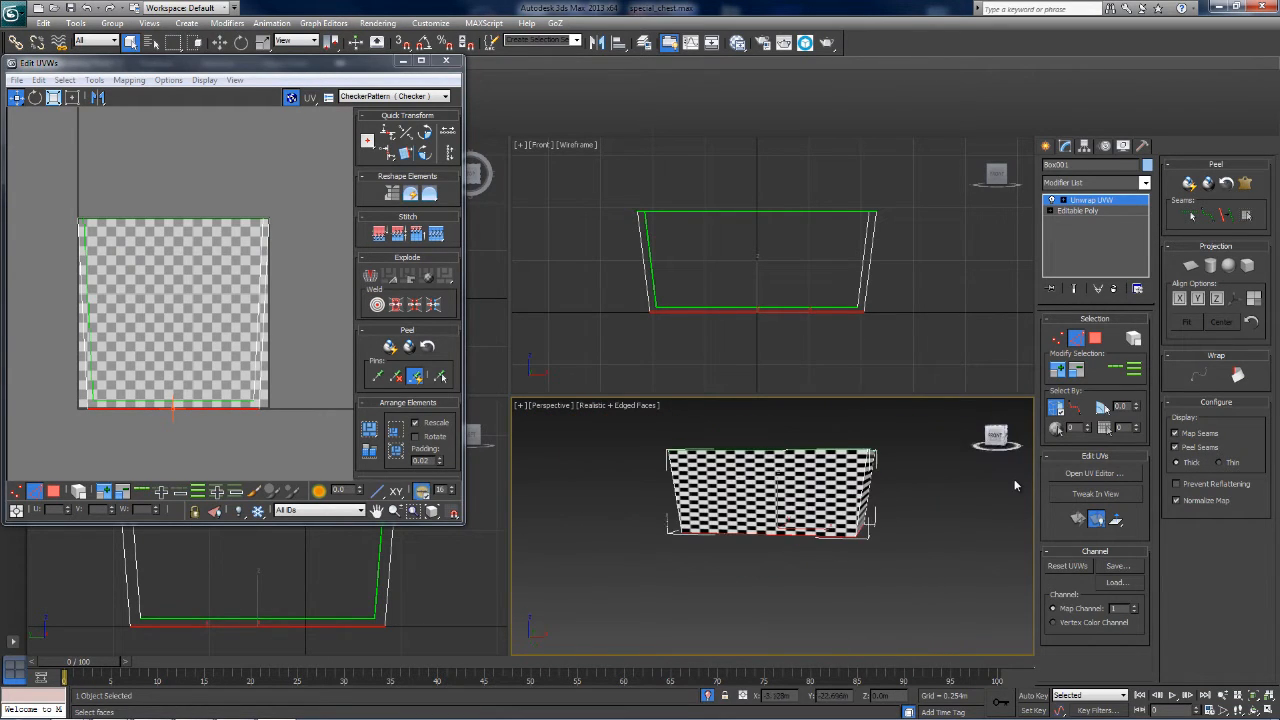
right_click(216, 362)
left_click(258, 395)
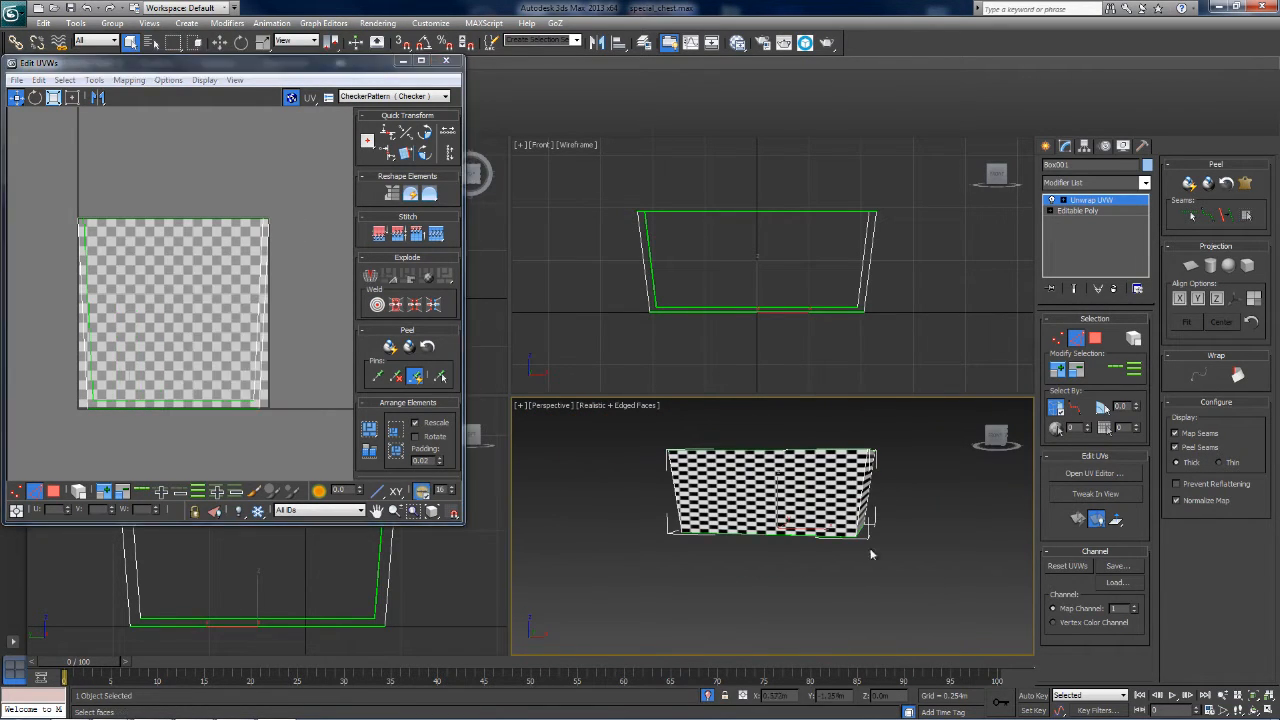
Step: Select one outer vertical corner edge of the box and break its UVs
left_click_drag(1001, 429, 788, 535)
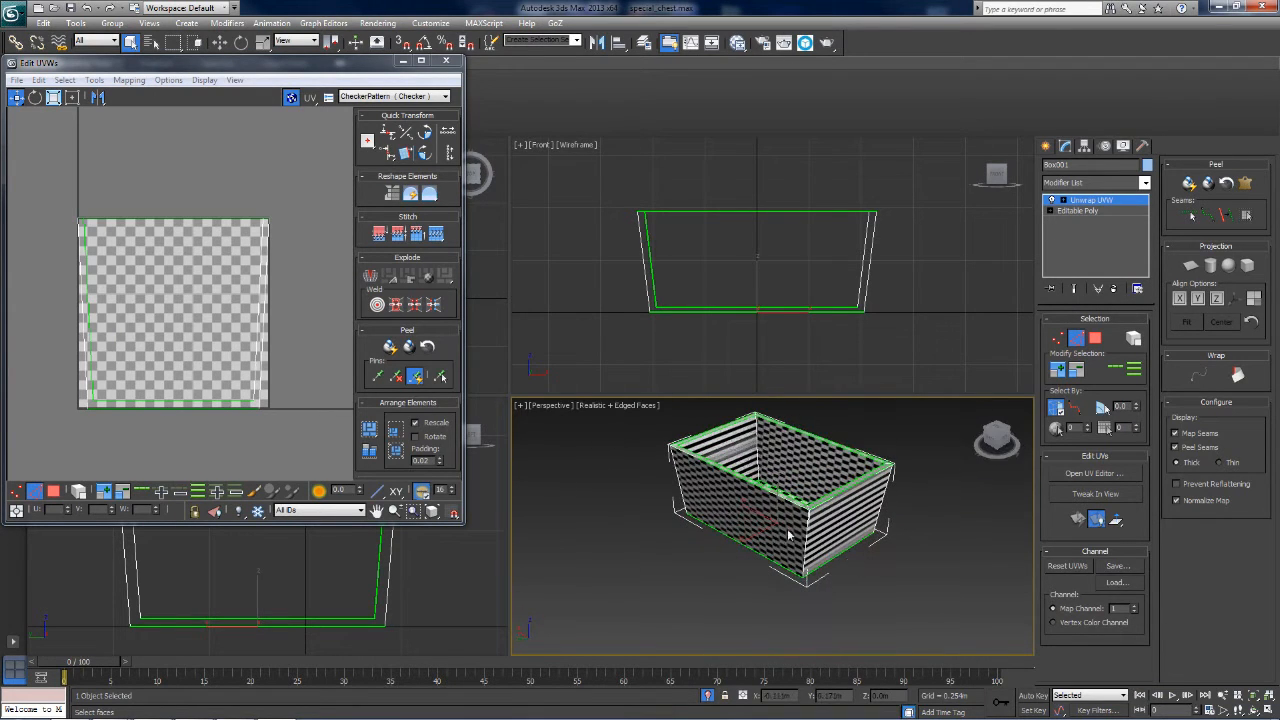
scroll(806, 530, "up", 3)
left_click(826, 546)
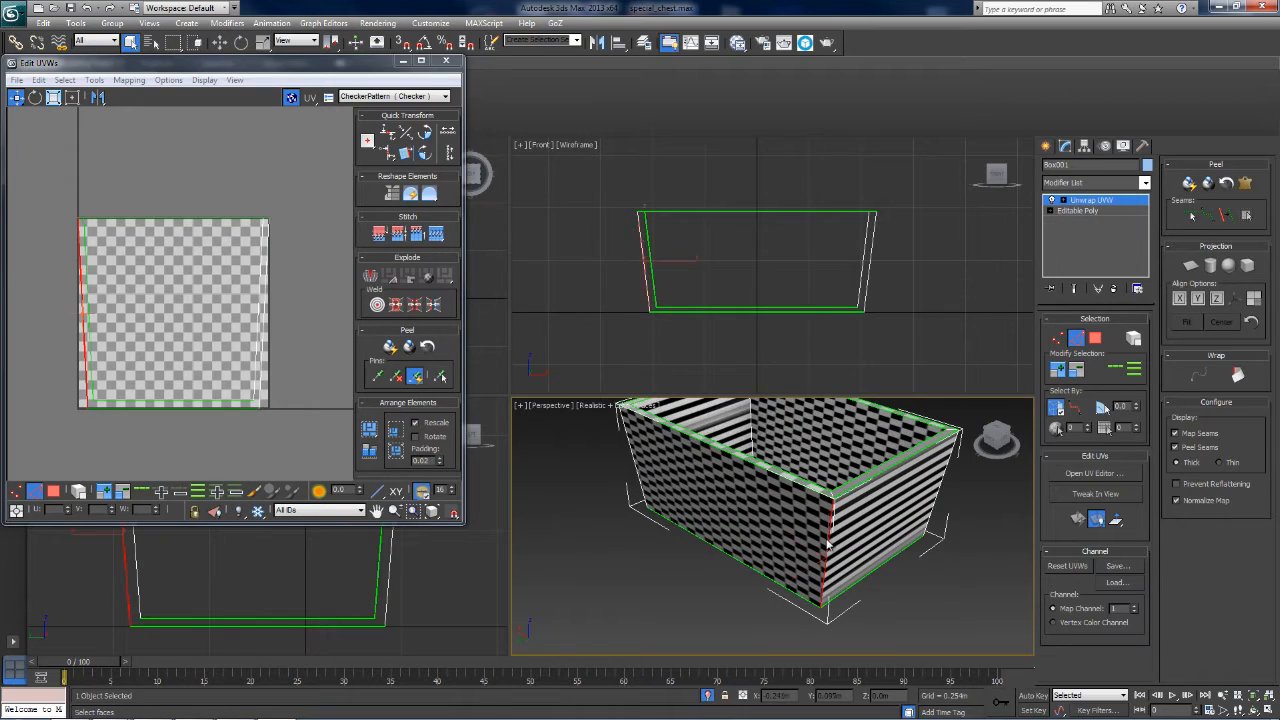
right_click(216, 322)
left_click(199, 363)
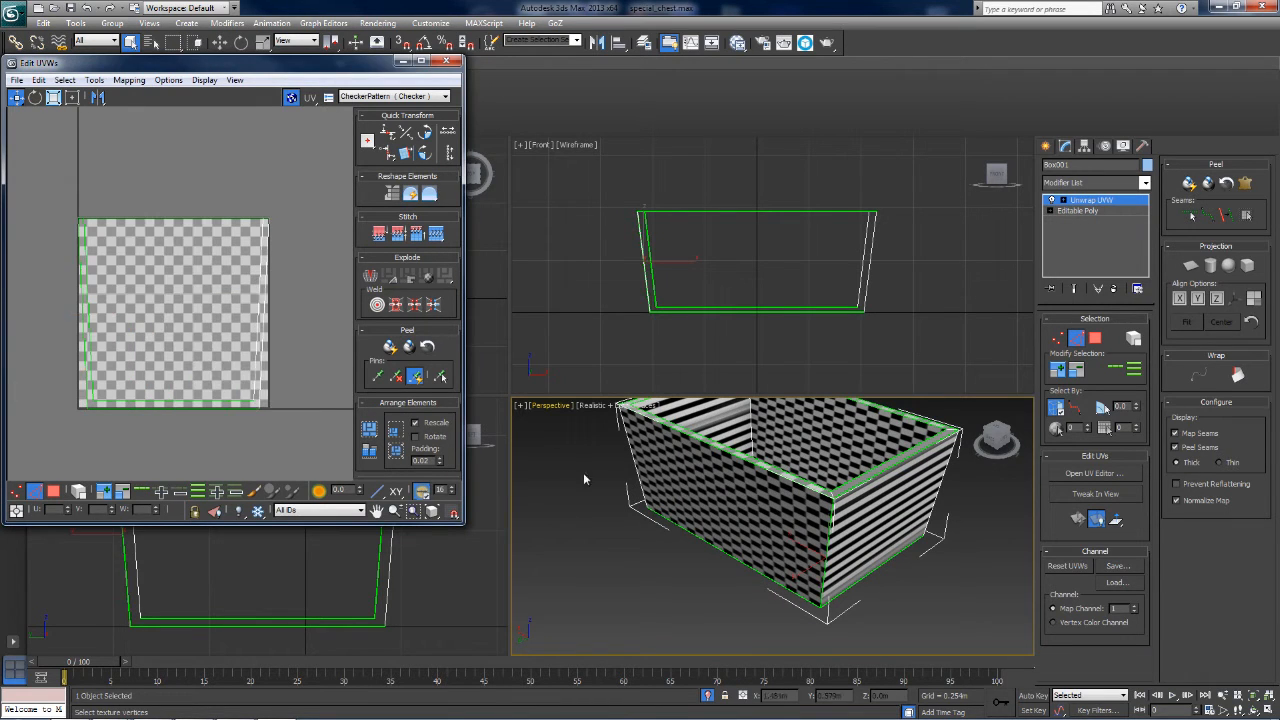
Step: Switch to polygon selection, select the outer wall shell and move it beside the checker tile
scroll(727, 547, "down", 3)
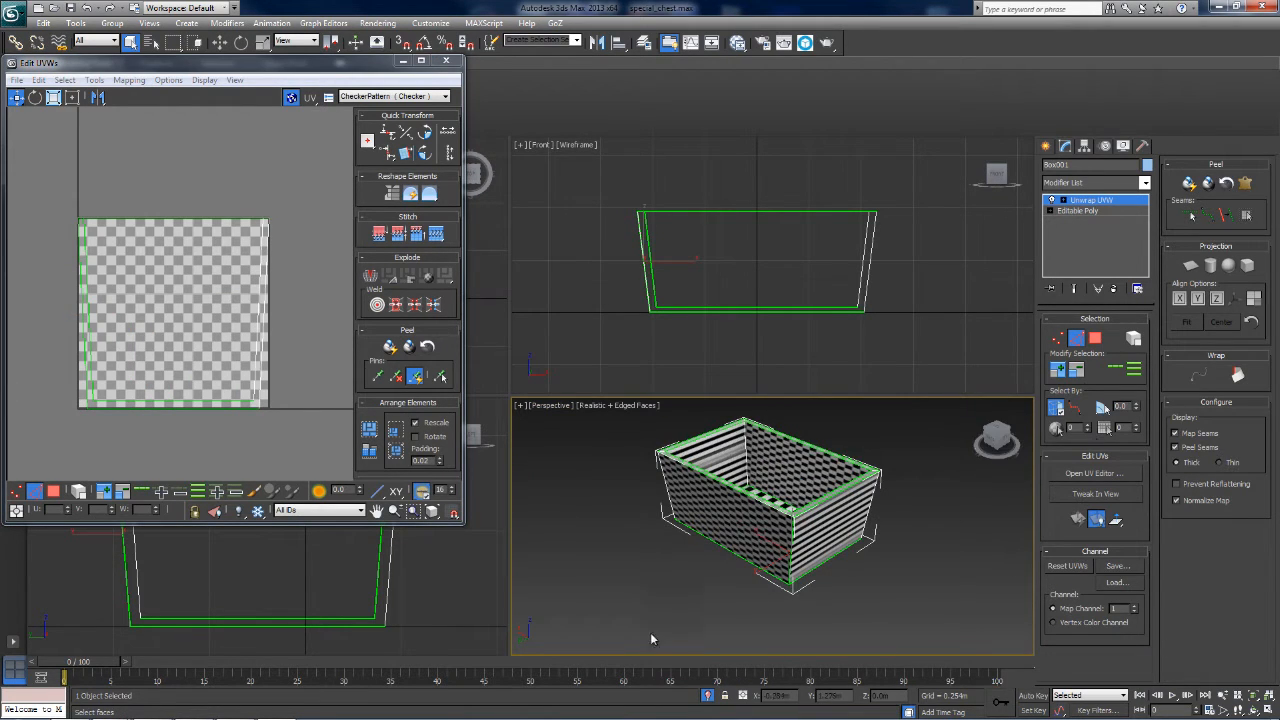
middle_click_drag(254, 409, 234, 427)
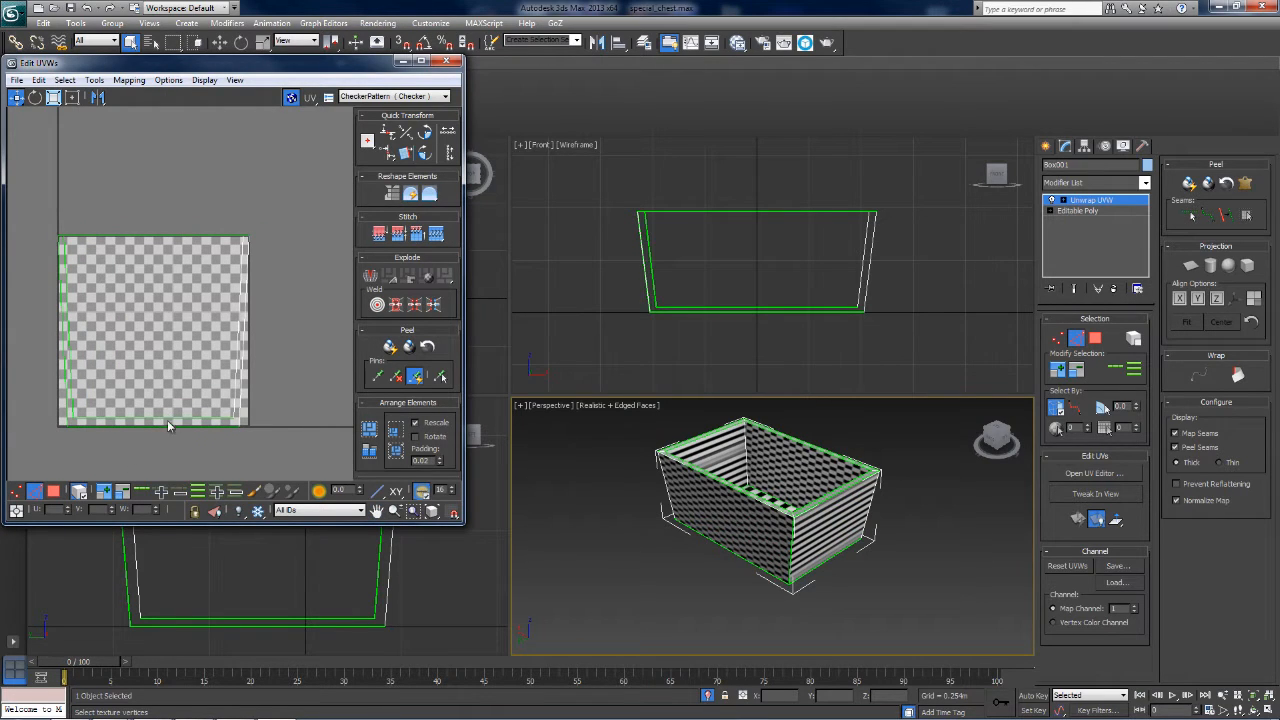
left_click(54, 490)
key("ctrl+a")
scroll(992, 447, "down", 2)
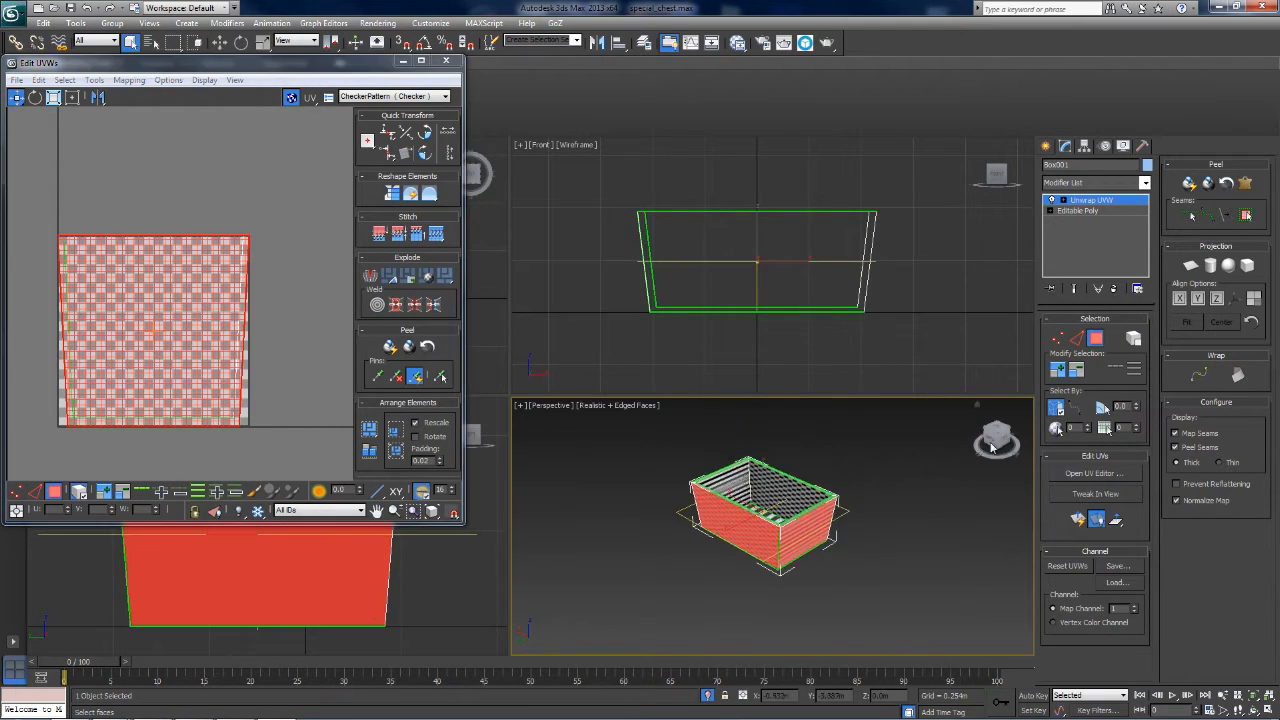
left_click_drag(992, 447, 876, 438)
left_click(876, 438)
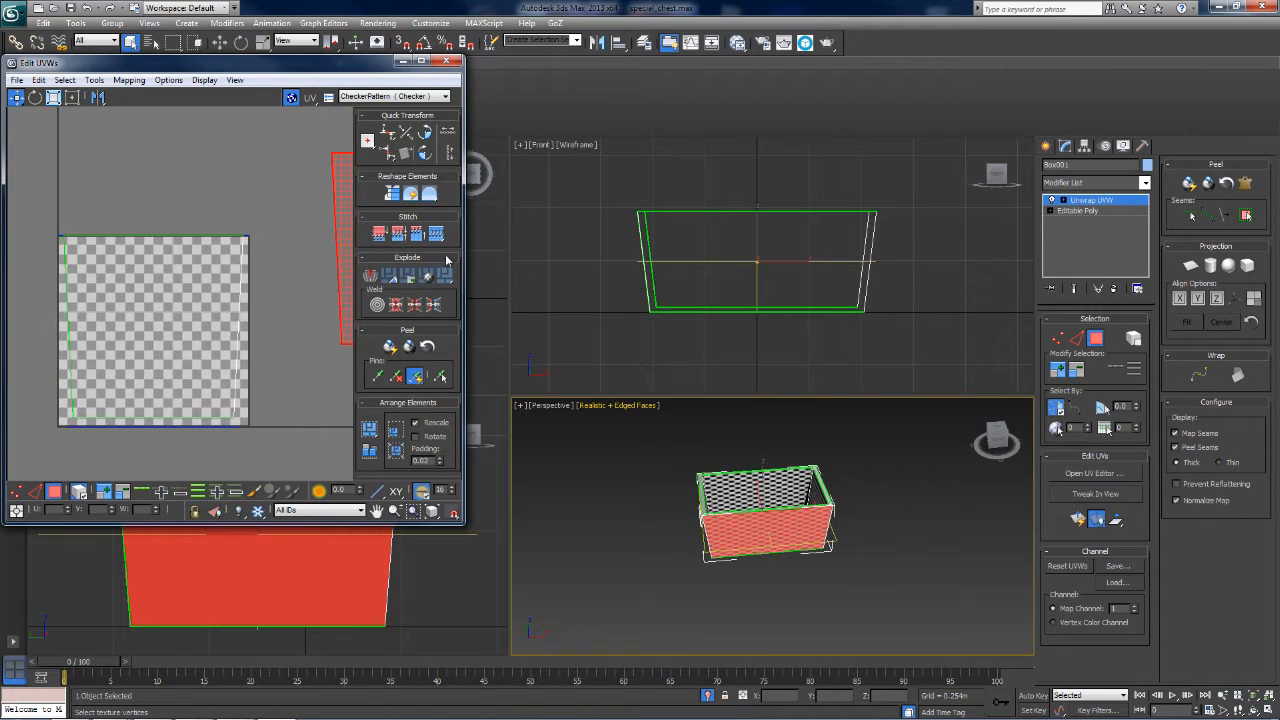
Step: Select the inner wall shell and move it above the checker tile
key("ctrl+a")
scroll(914, 444, "up", 2)
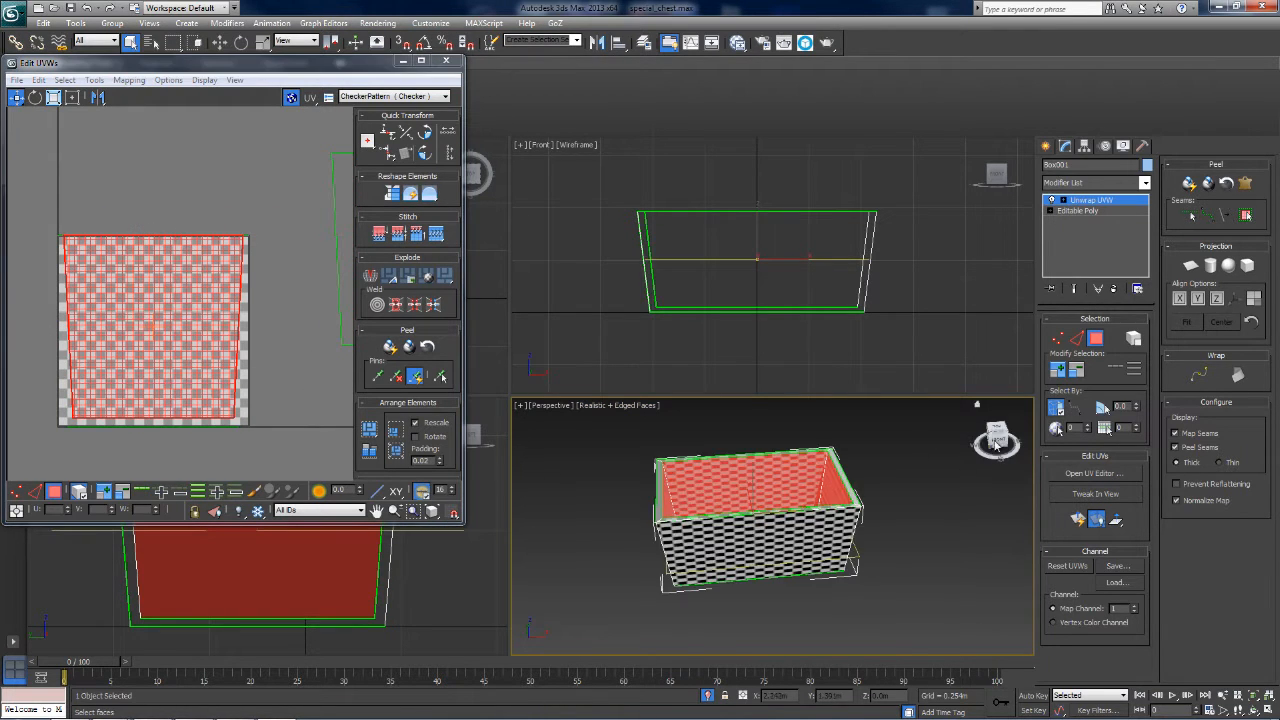
mouse_move(995, 445)
left_mouse_down()
mouse_move(997, 467)
mouse_move(982, 452)
left_mouse_up()
left_click_drag(160, 346, 204, 112)
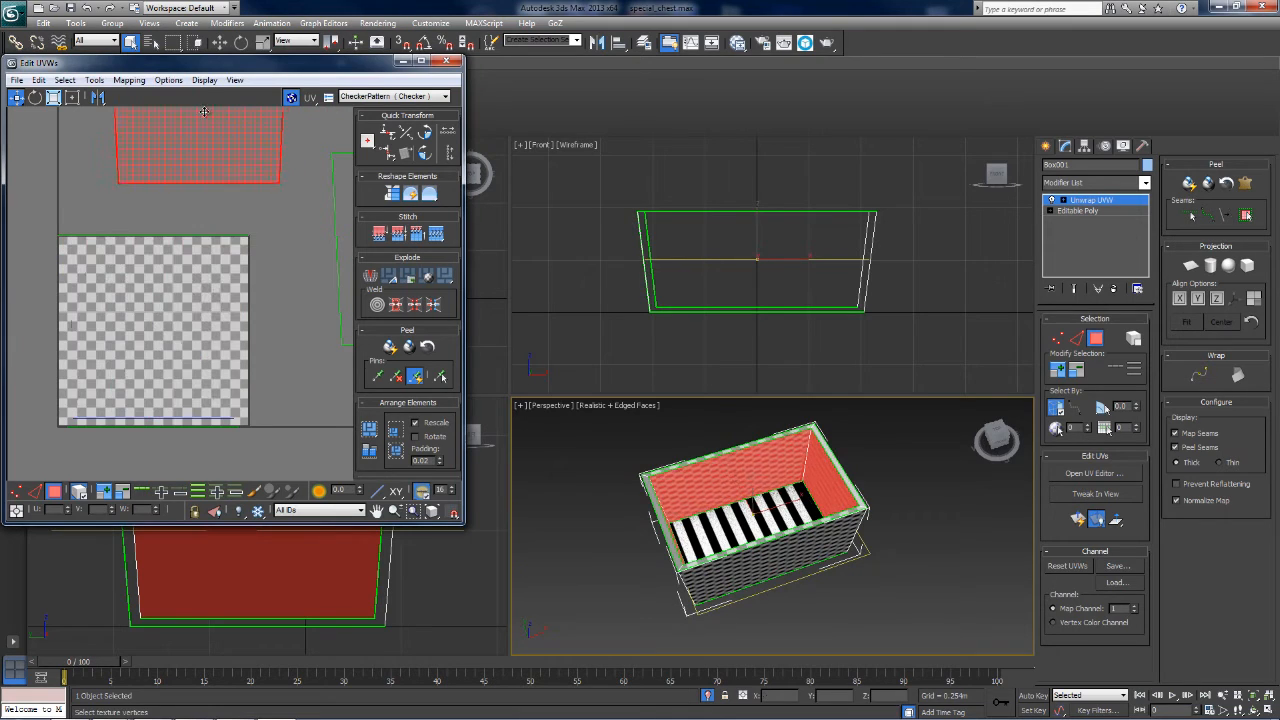
Step: Select the rim, bottom and wall shells in turn to identify which faces of the box each one covers
left_click(193, 262)
left_click_drag(236, 227, 186, 250)
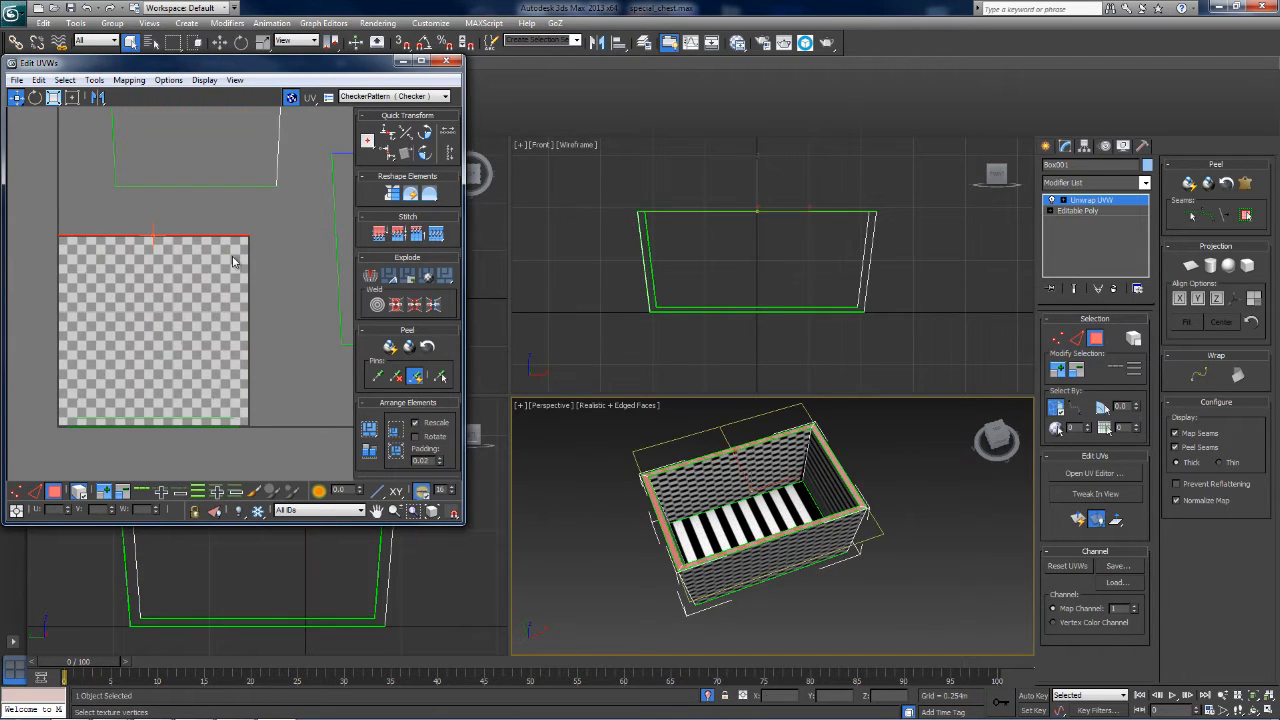
scroll(781, 482, "up", 3)
scroll(295, 320, "down", 1)
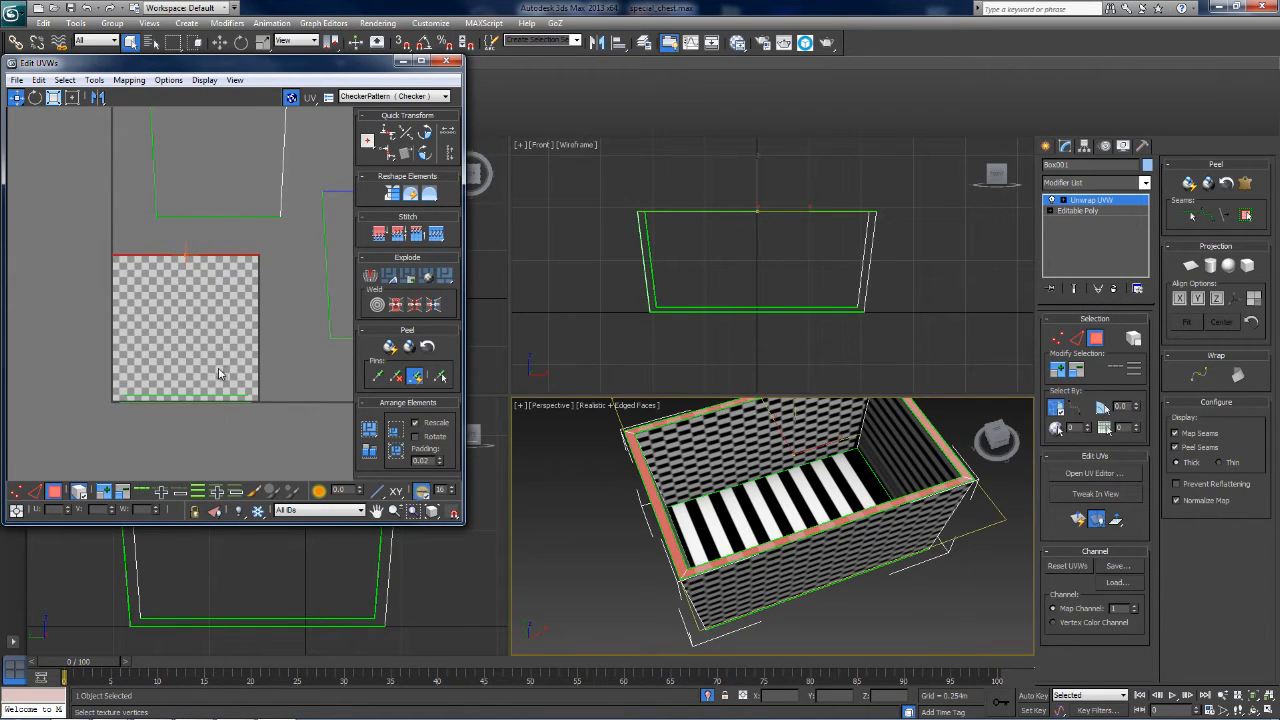
left_click_drag(212, 415, 213, 414)
left_click_drag(997, 438, 967, 511)
left_click(965, 513)
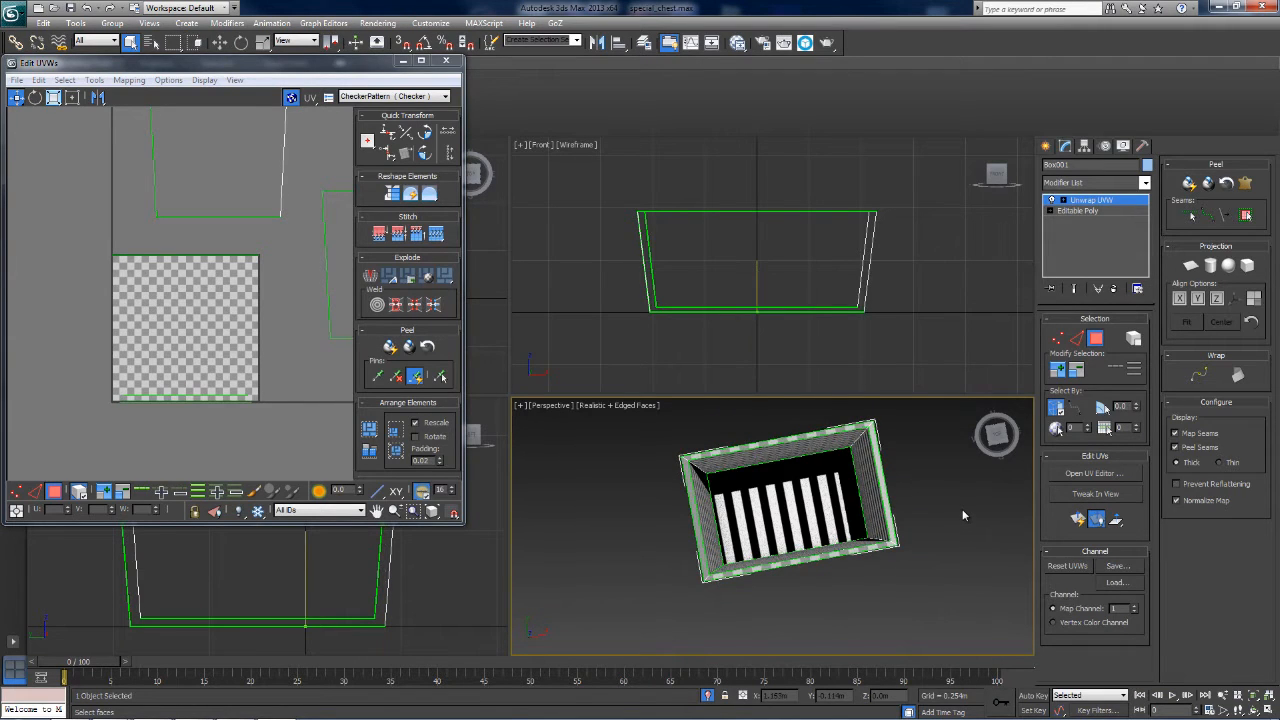
middle_click_drag(220, 250, 220, 280)
scroll(166, 400, "down", 5)
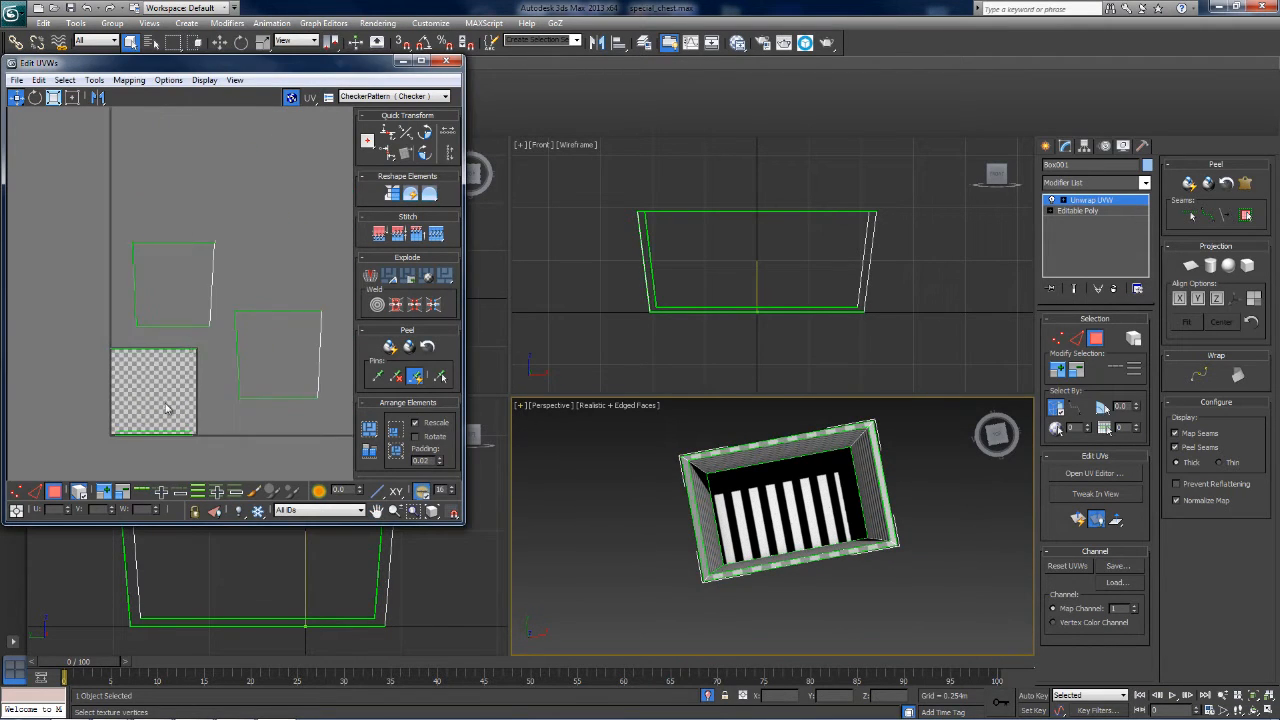
middle_click_drag(150, 329, 123, 311)
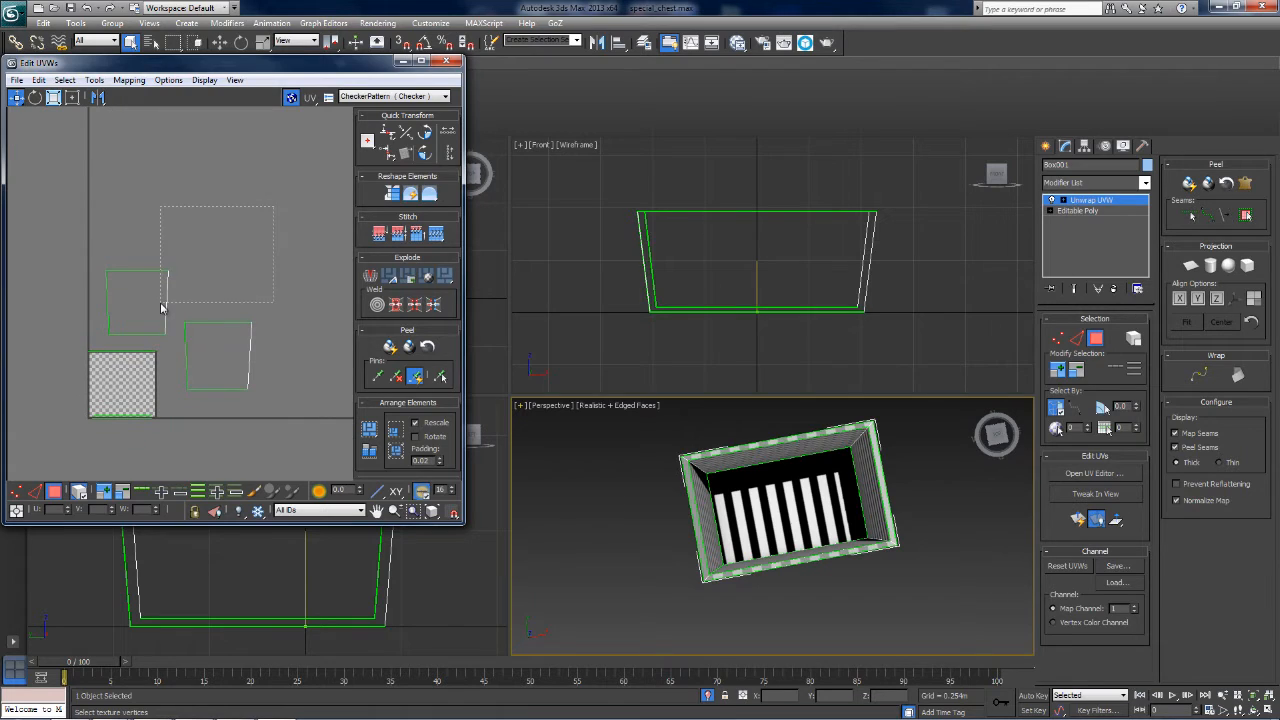
left_click_drag(180, 355, 163, 352)
middle_click_drag(157, 382, 188, 364)
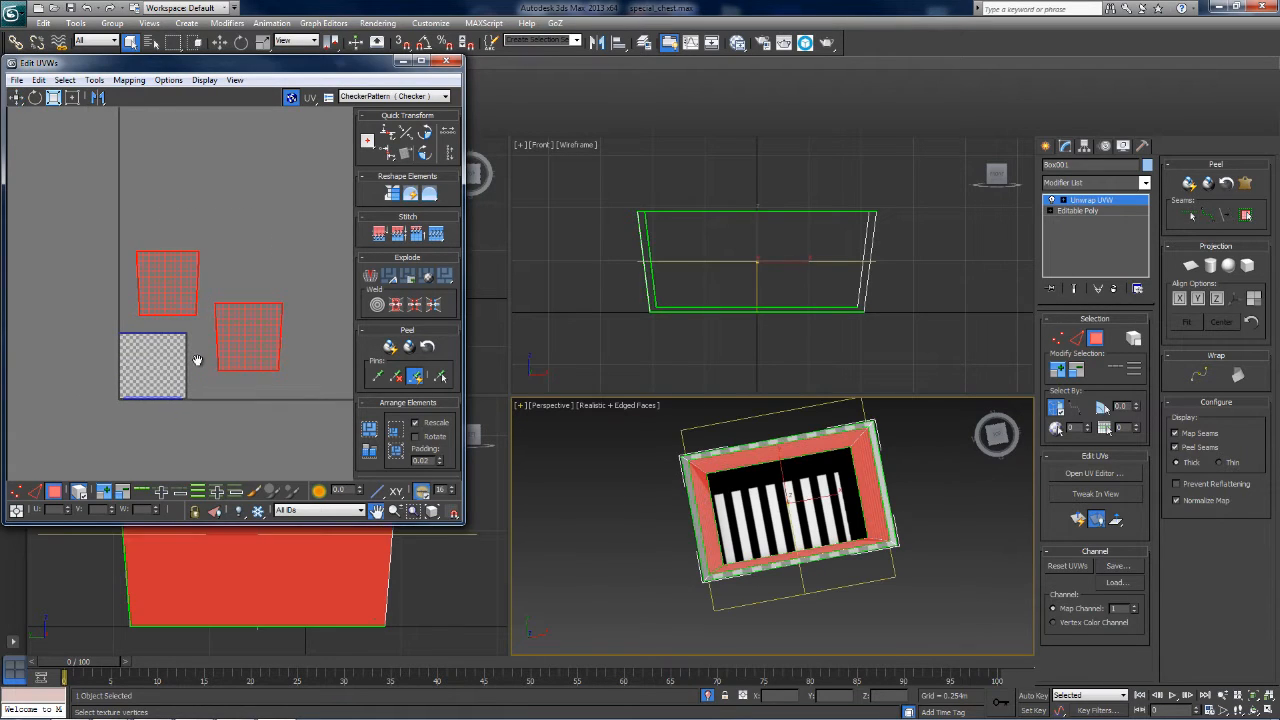
Step: Select the outer wall shell by picking an outside wall of the box
left_click(693, 478)
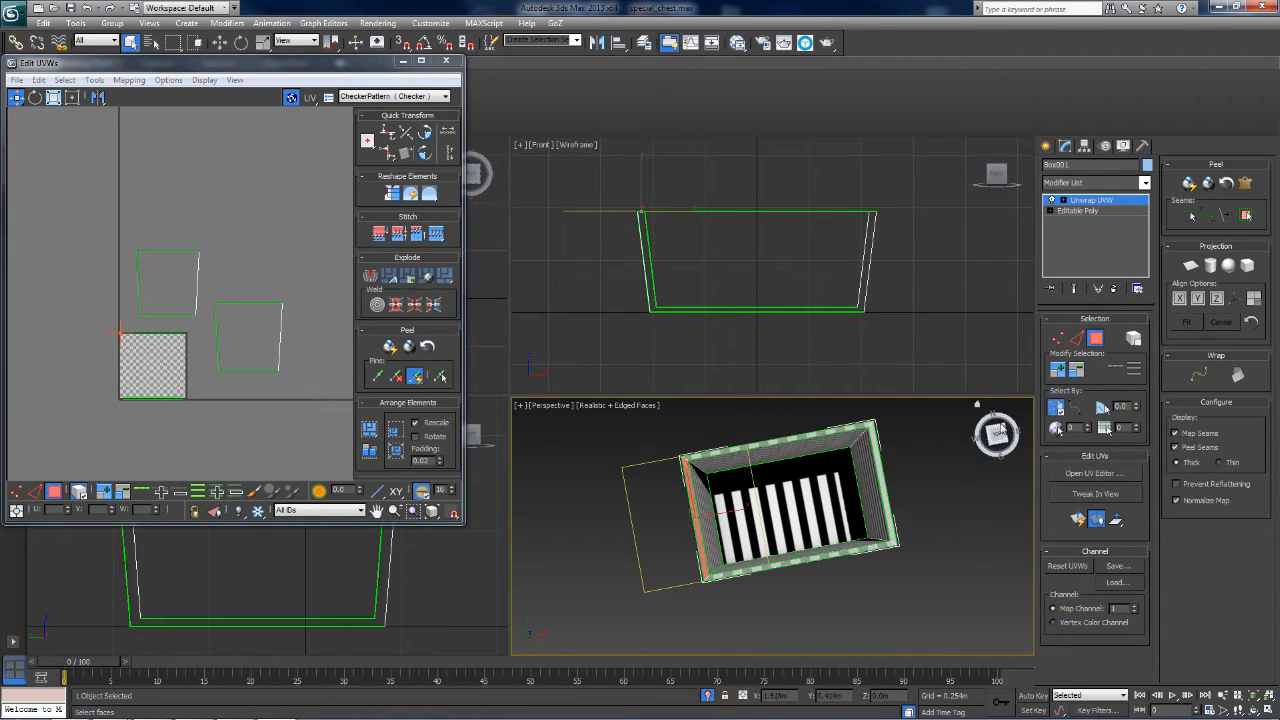
left_click(1003, 398)
middle_click_drag(1003, 398, 990, 270, "alt")
left_click(800, 490)
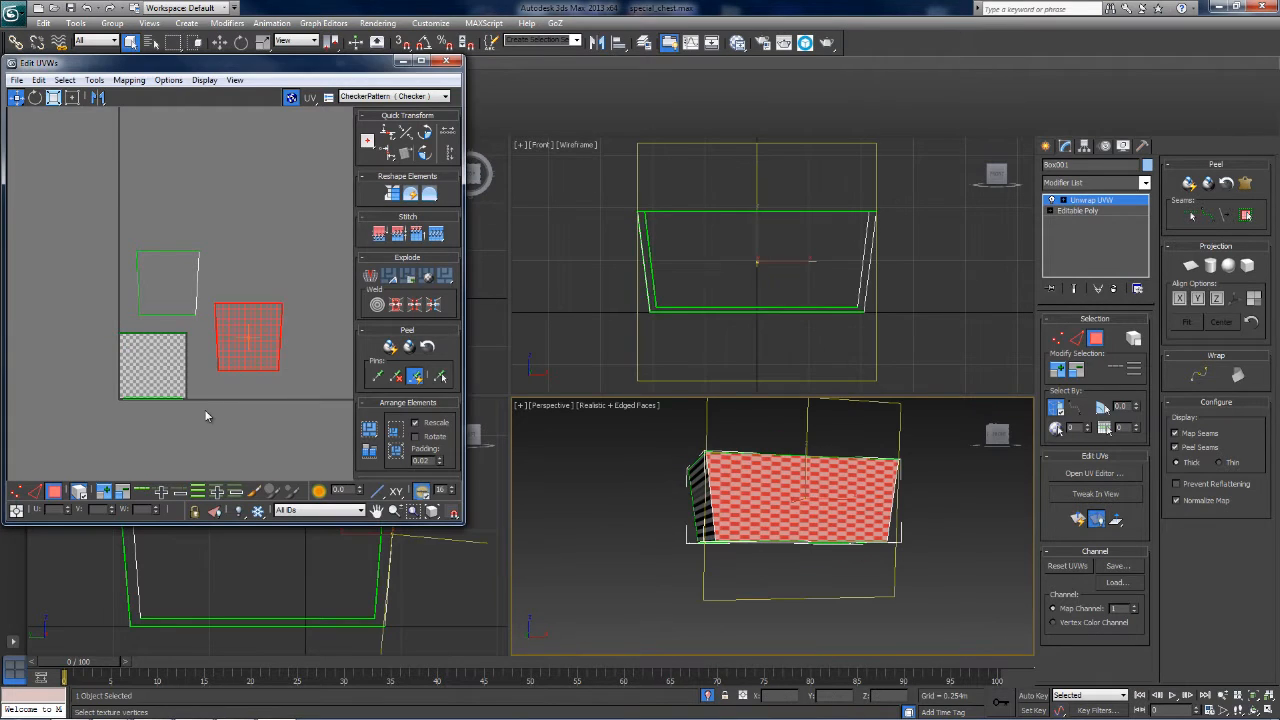
scroll(235, 357, "up", 2)
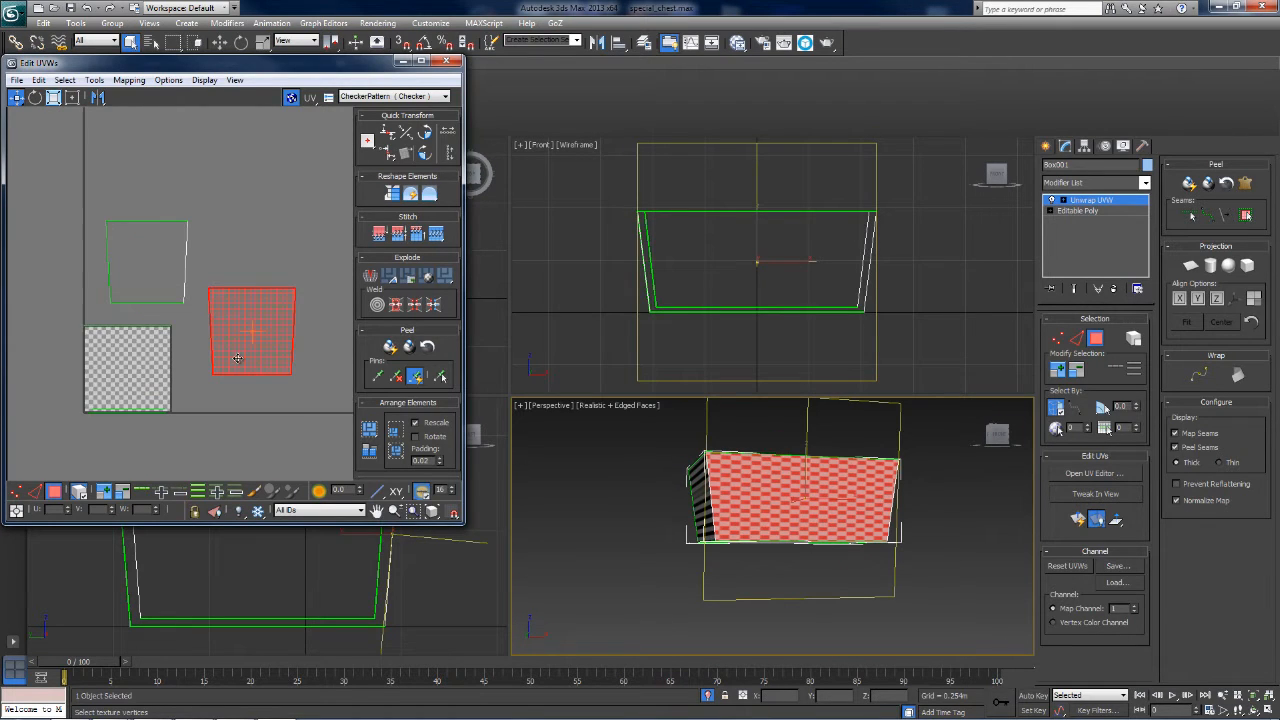
Step: Relax the outer wall shell with Relax By Edge Angles and place the resulting strip beside the checker tile
left_click(246, 413)
left_click(259, 325)
left_click(94, 80)
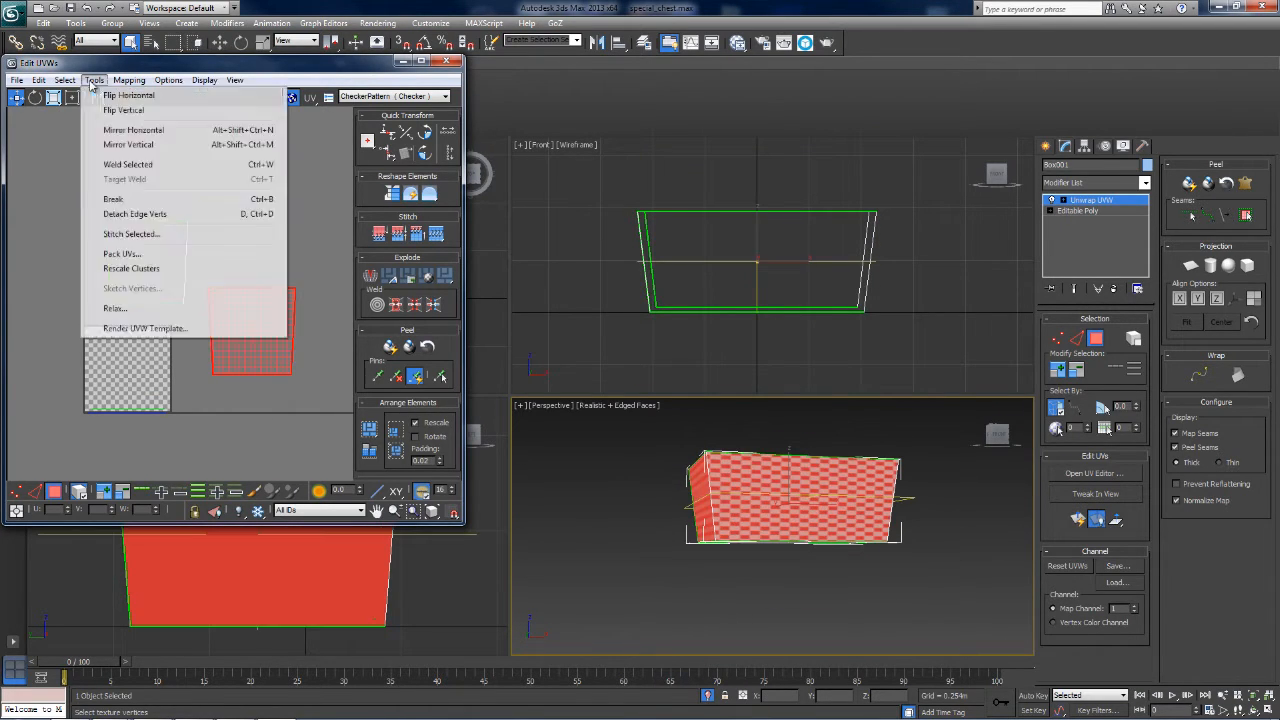
left_click(124, 308)
left_click(155, 172)
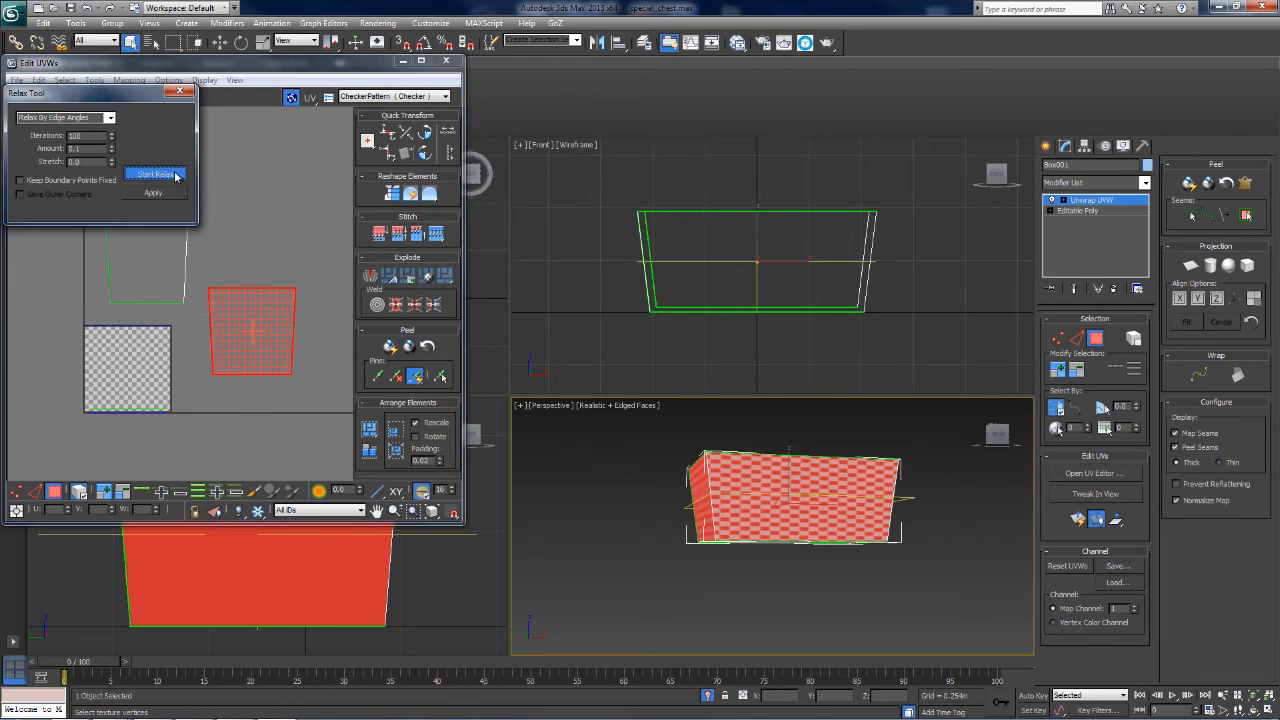
left_click(155, 172)
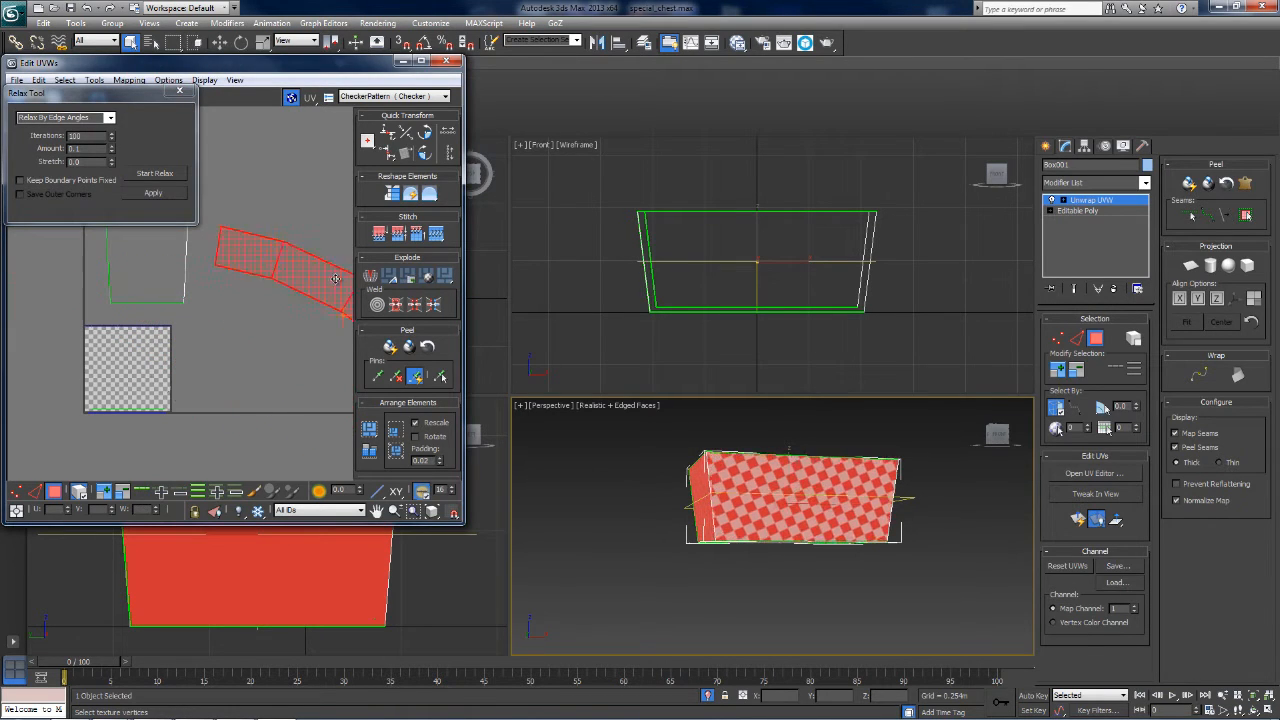
left_click(879, 606)
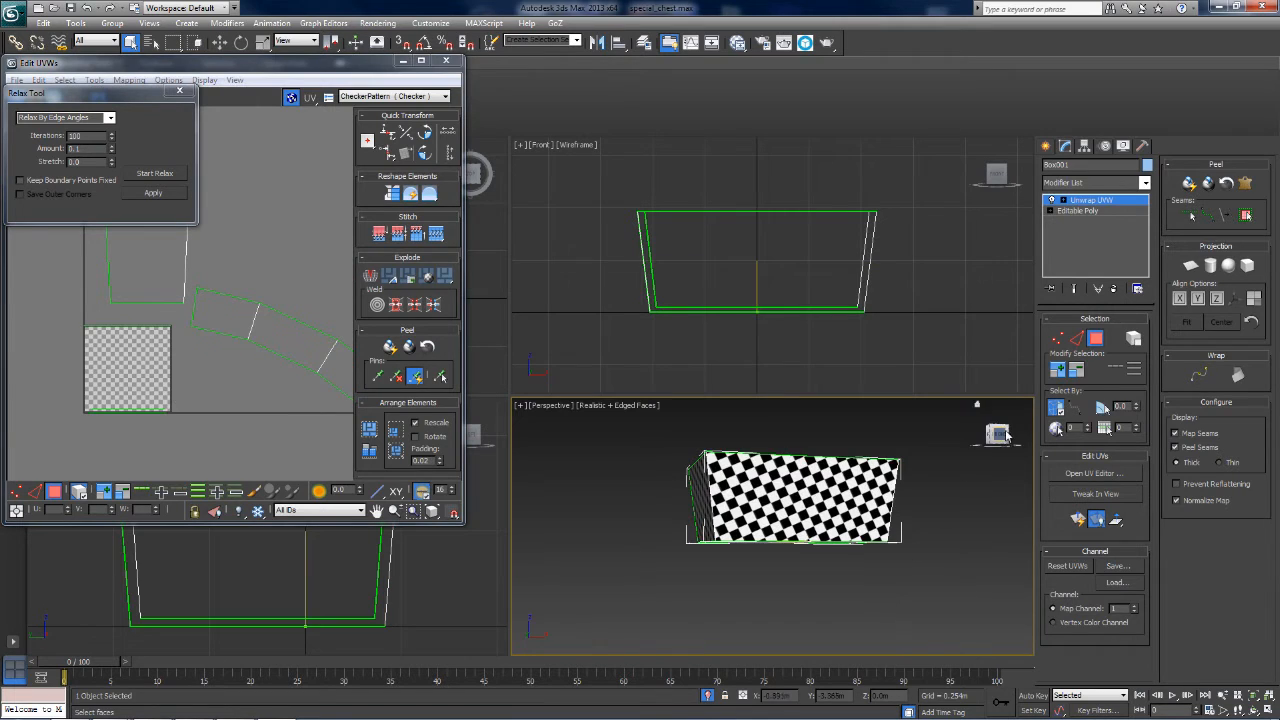
left_click_drag(997, 434, 960, 441)
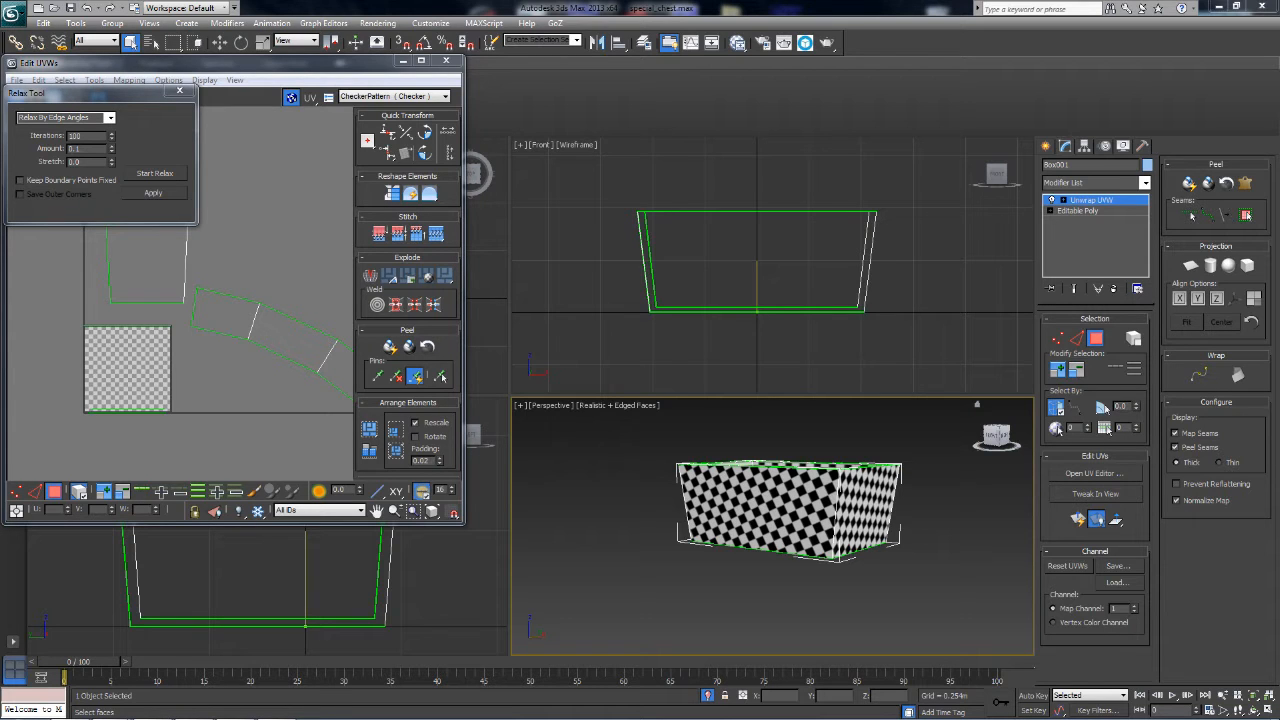
Step: Examine the whole reference UV layout image 3FCQ1.png in the enlarged browser window and close it
left_click_drag(56, 80, 734, 194)
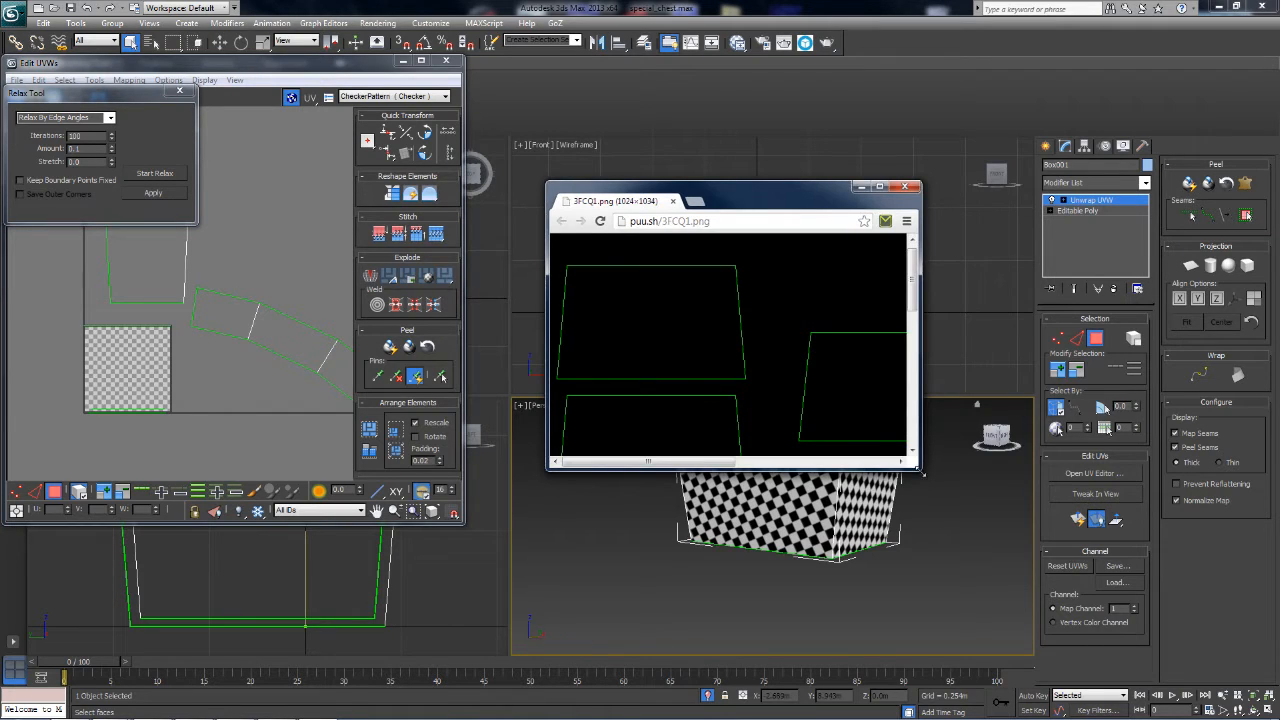
left_click_drag(922, 473, 1164, 676)
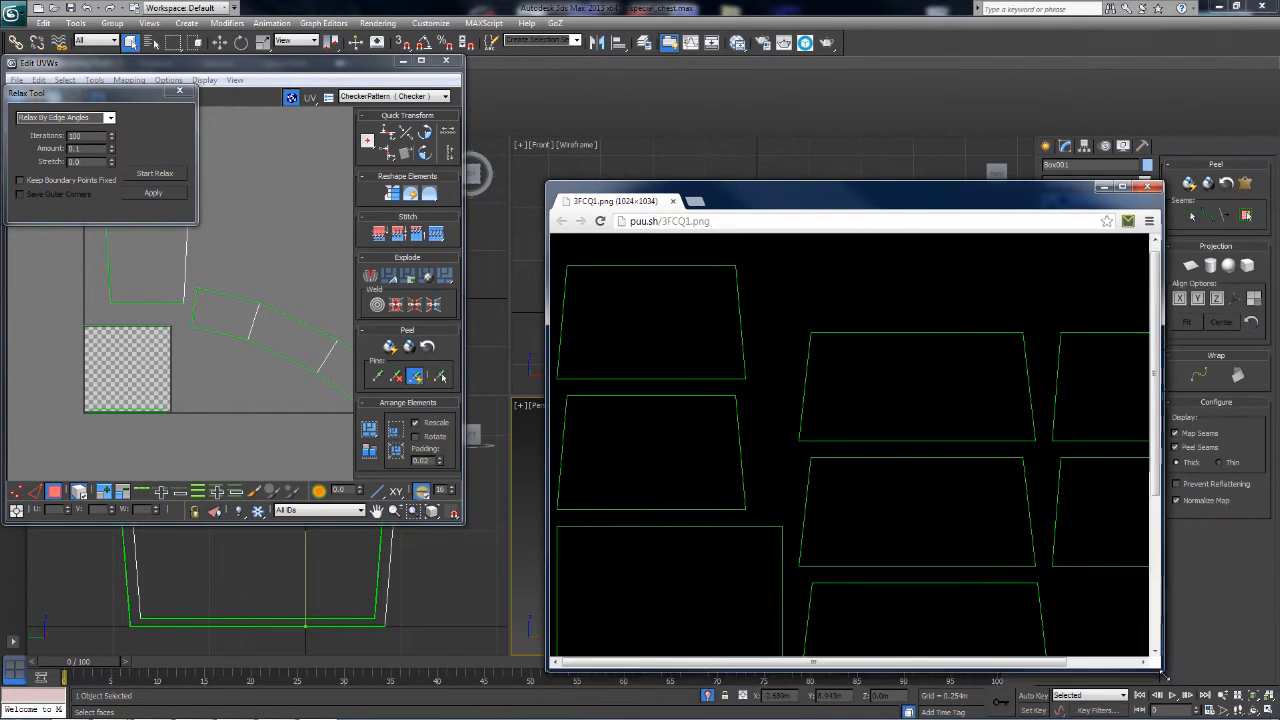
left_click(900, 531)
left_click(716, 427)
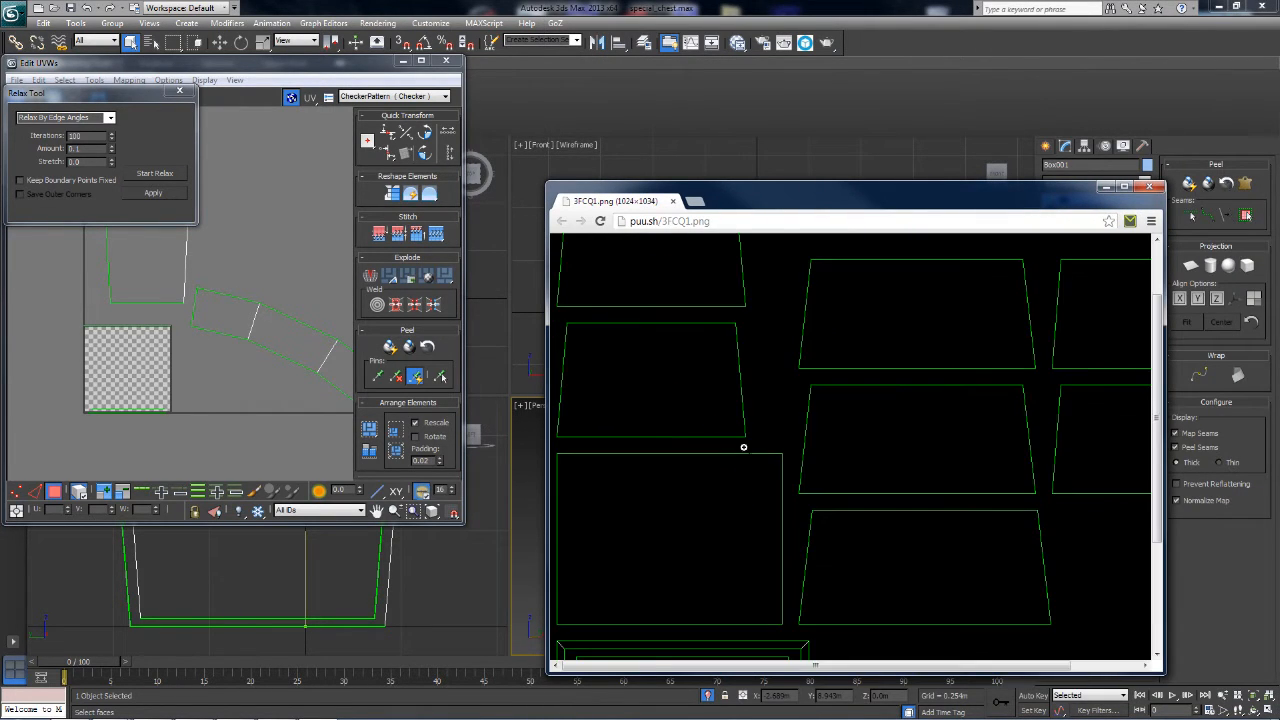
left_click(743, 447)
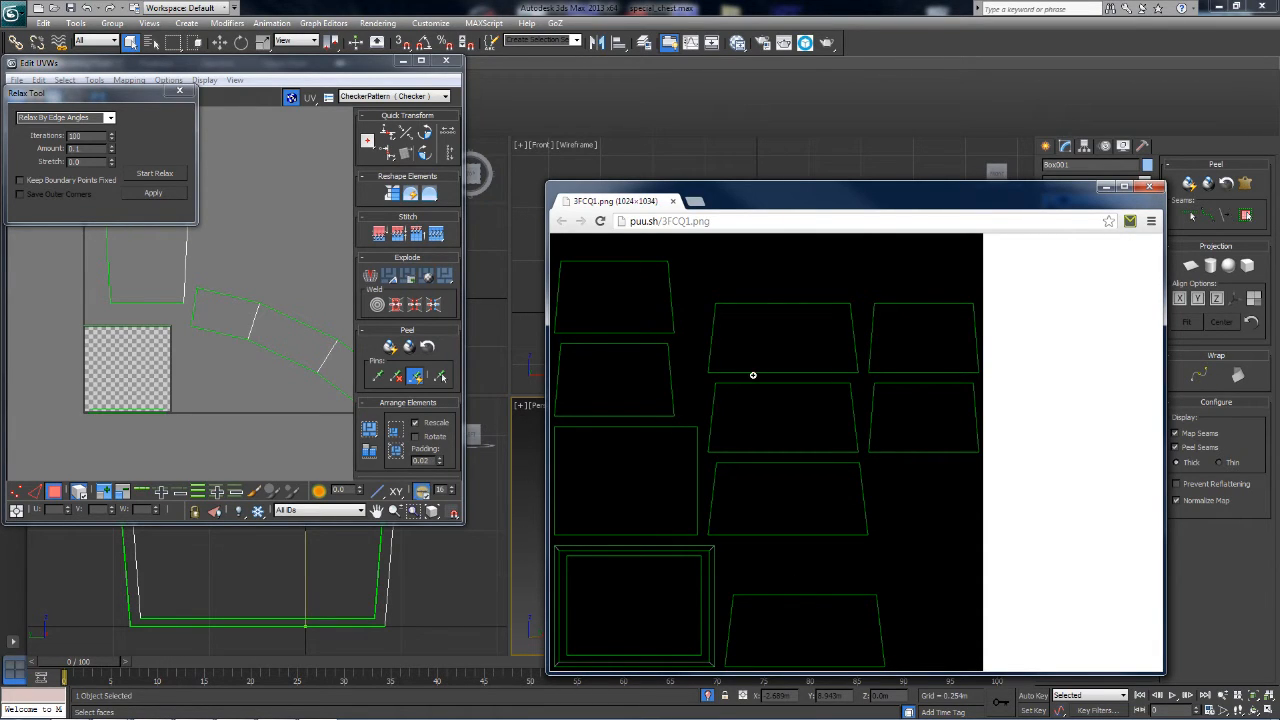
left_click(1150, 187)
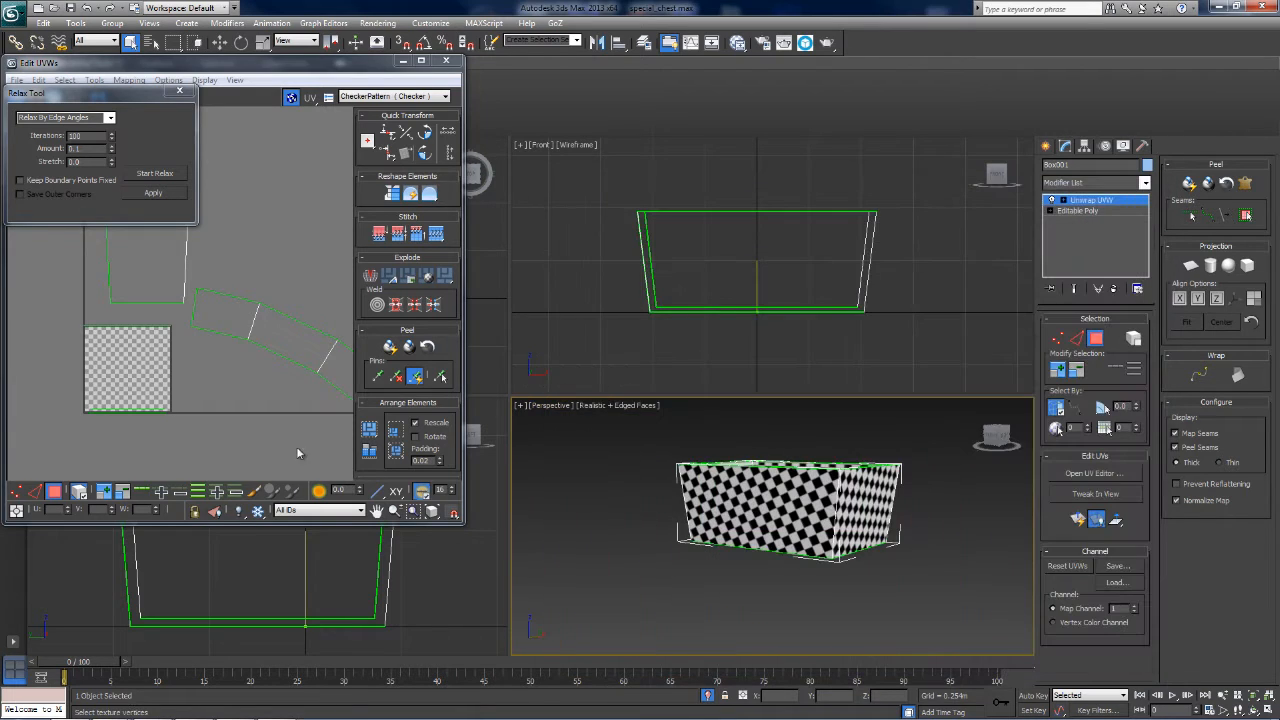
Step: Relax the inner wall shell by edge angles and place its strip just above the outer wall strip
mouse_move(158, 305)
middle_mouse_down()
mouse_move(37, 257)
mouse_move(156, 304)
middle_mouse_up()
scroll(100, 291, "down", 1)
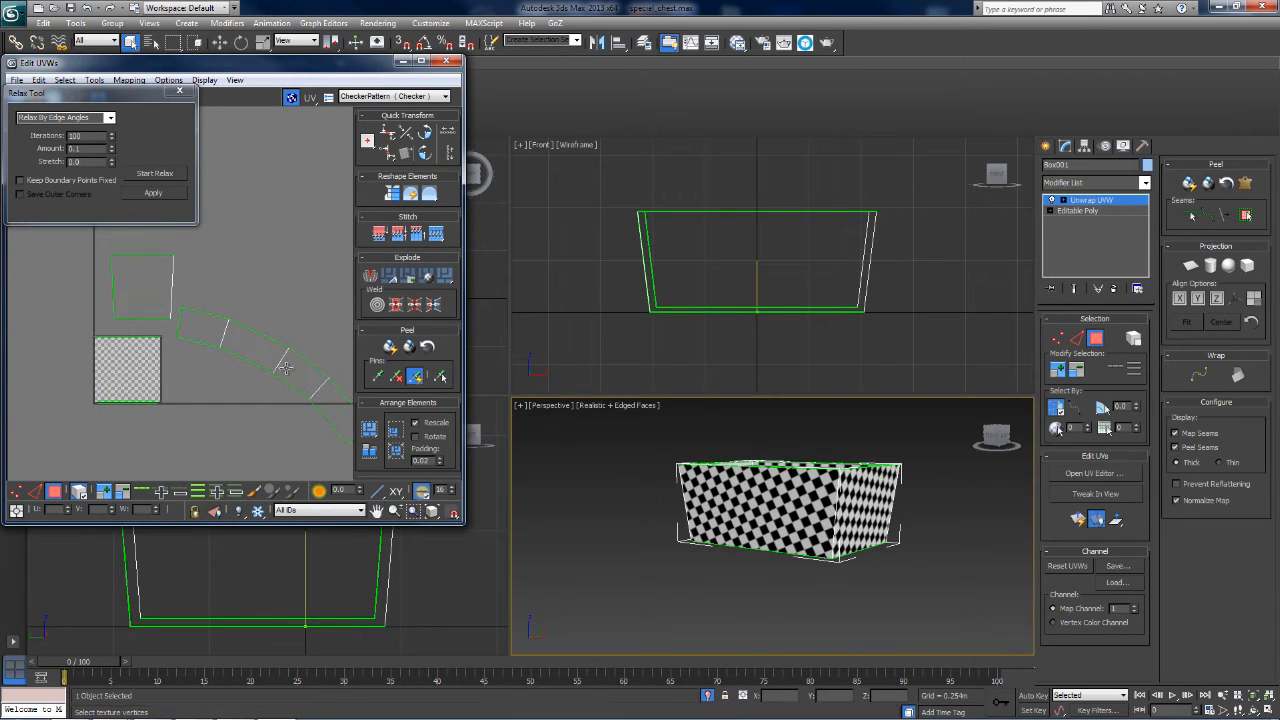
left_click(165, 303)
middle_click_drag(870, 460, 903, 449, "alt")
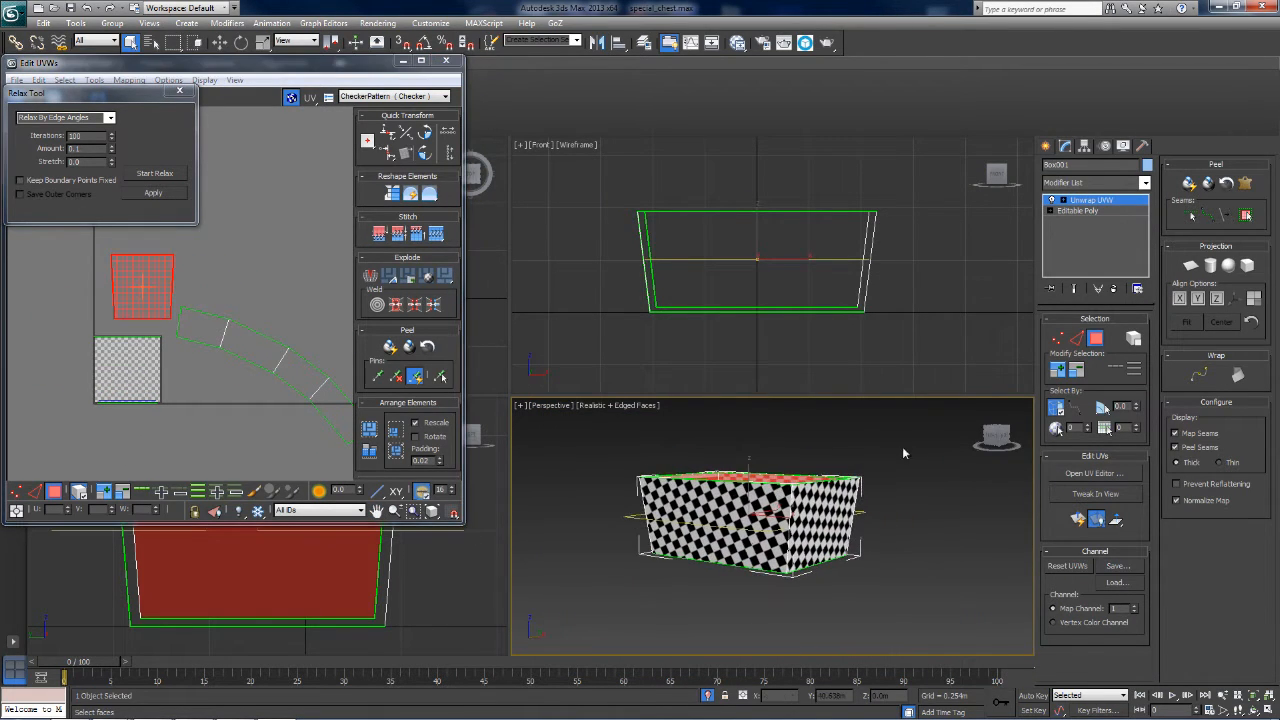
left_click_drag(1000, 434, 1000, 472)
scroll(694, 569, "up", 3)
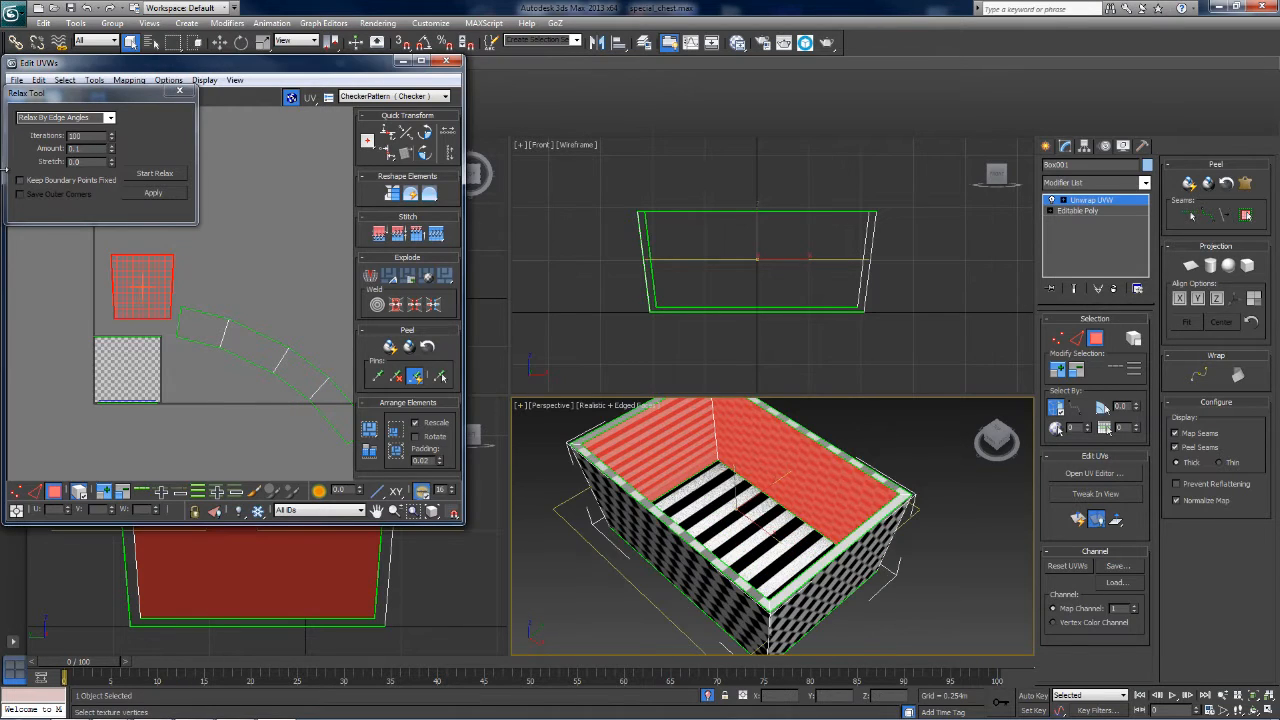
left_click(152, 174)
left_click(152, 174)
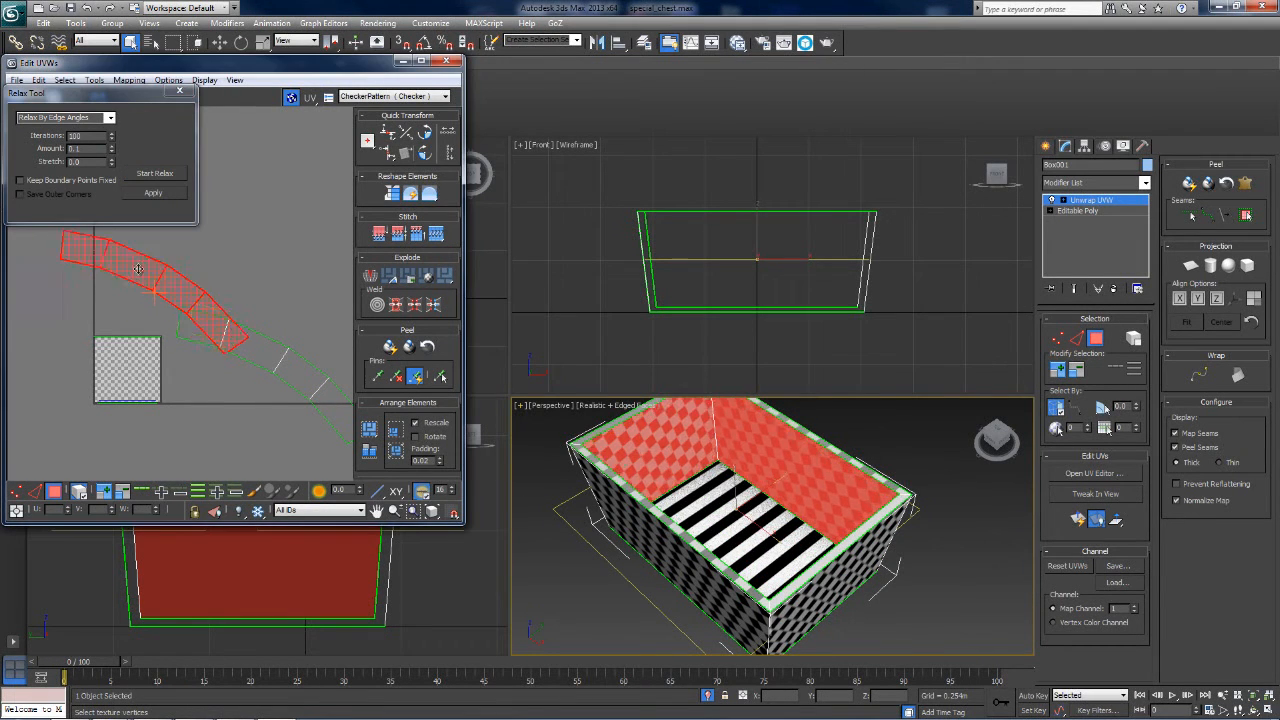
left_click(246, 466)
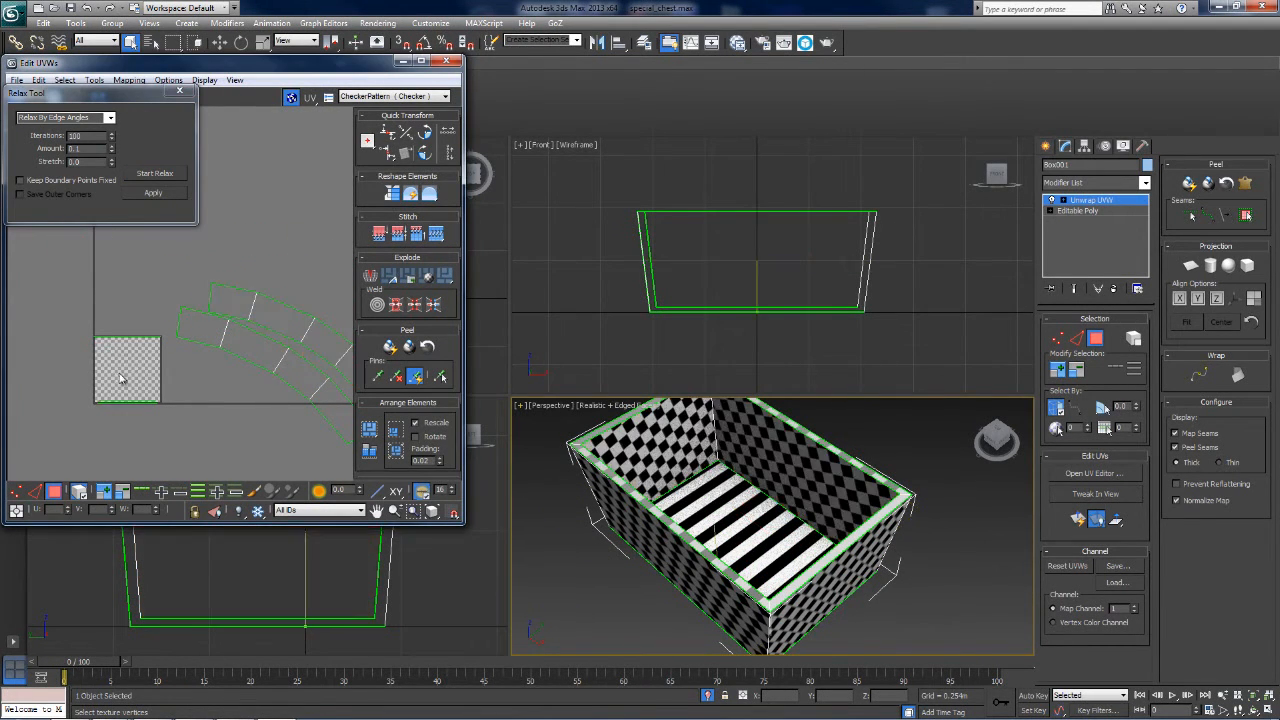
Step: Relax the inside floor shell and the outside bottom shell by edge angles and place both above the checker tile
left_click(693, 540)
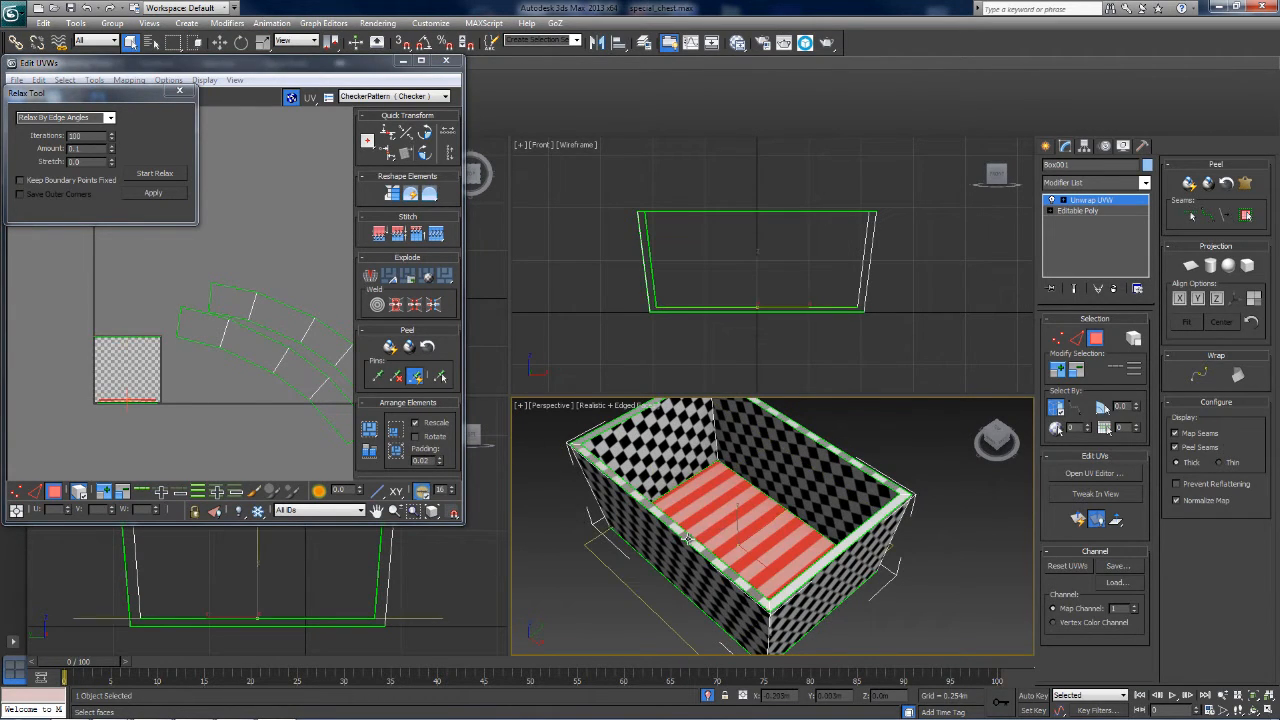
left_click(152, 173)
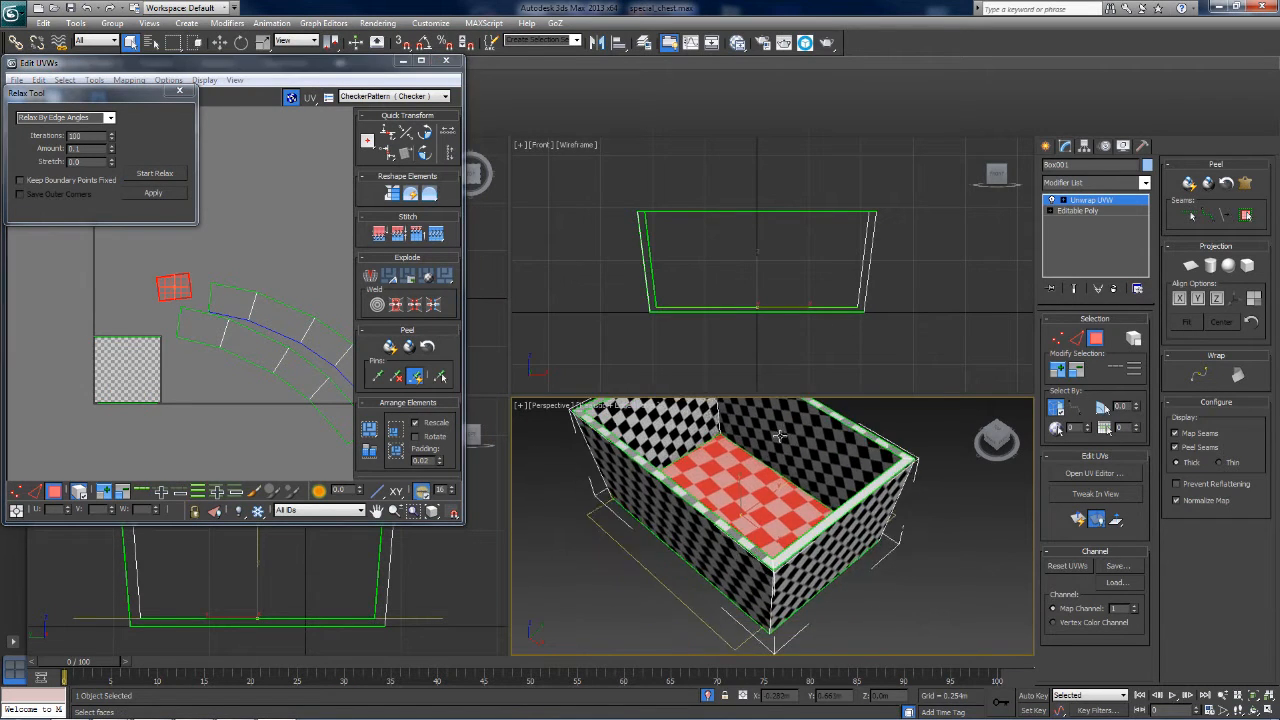
scroll(950, 447, "down", 3)
left_click_drag(996, 437, 927, 462)
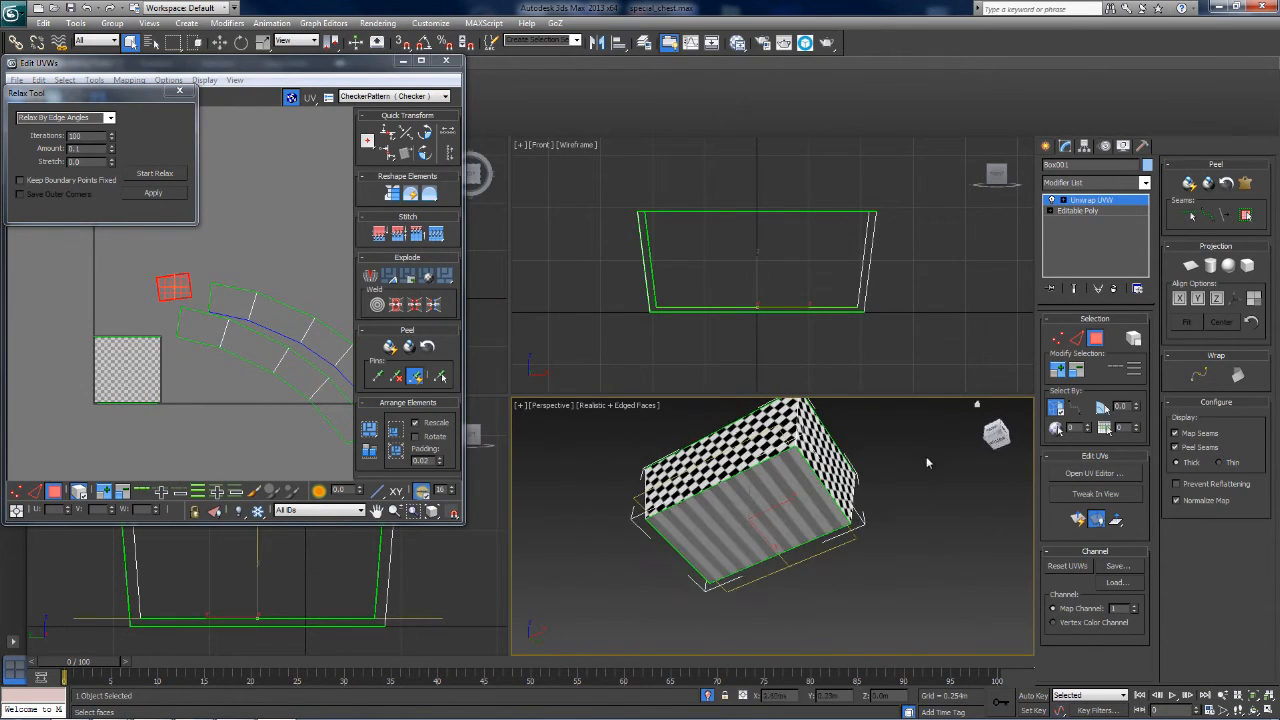
left_click(750, 520)
left_click(157, 175)
left_click(159, 175)
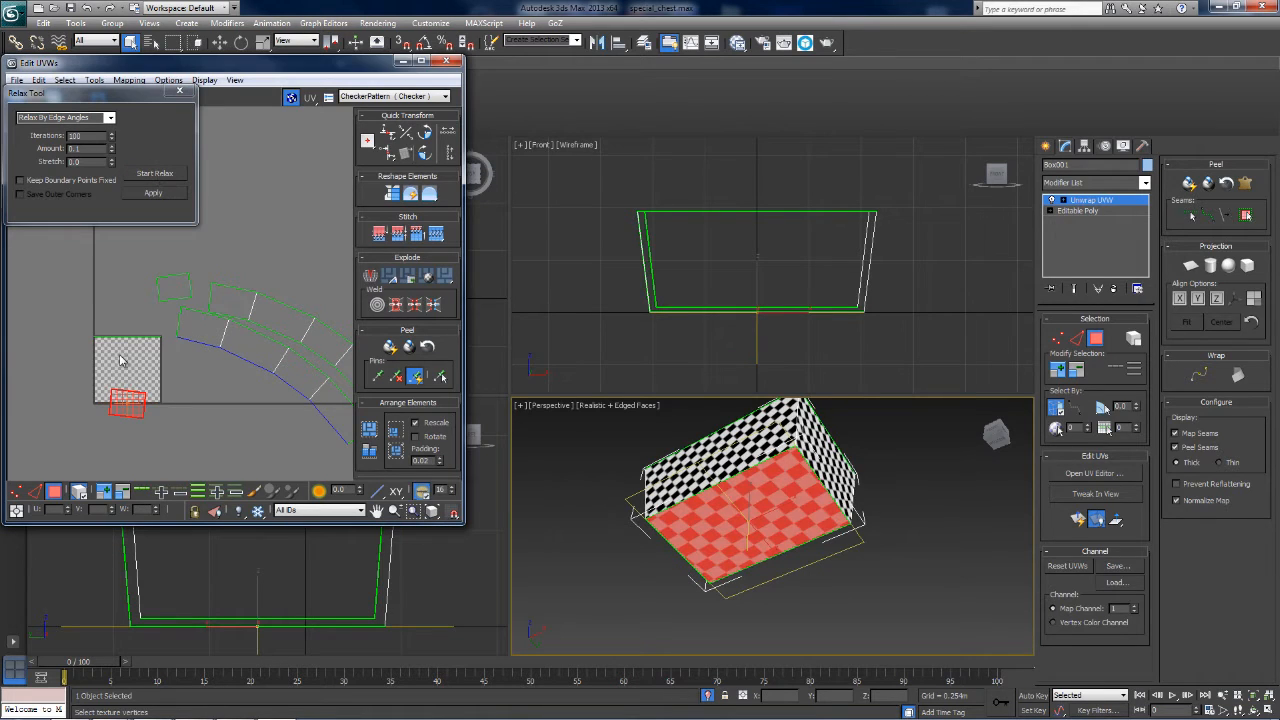
left_click_drag(120, 403, 118, 350)
Step: Relax the rim shell by edge angles and move it to the upper edge of the checker tile
left_click(112, 350)
left_click_drag(988, 425, 996, 491)
left_click(168, 175)
left_click(168, 175)
scroll(112, 310, "up", 3)
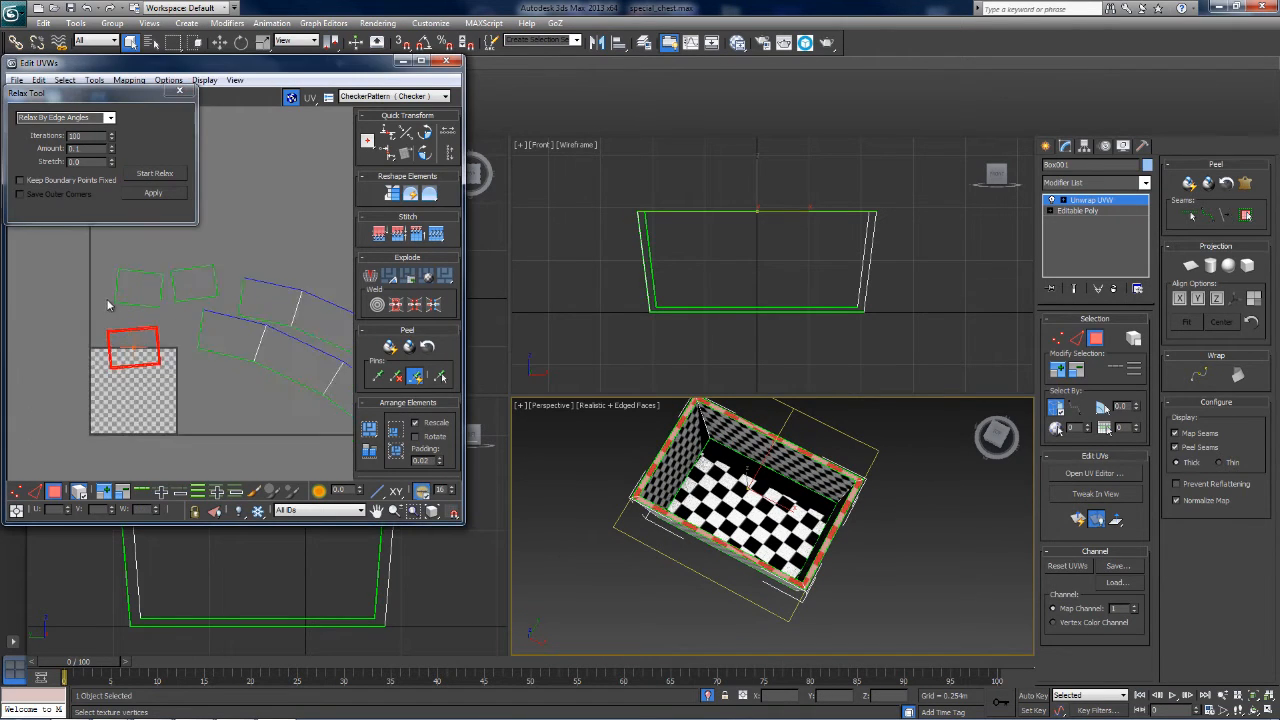
left_click_drag(128, 343, 170, 312)
left_click(102, 349)
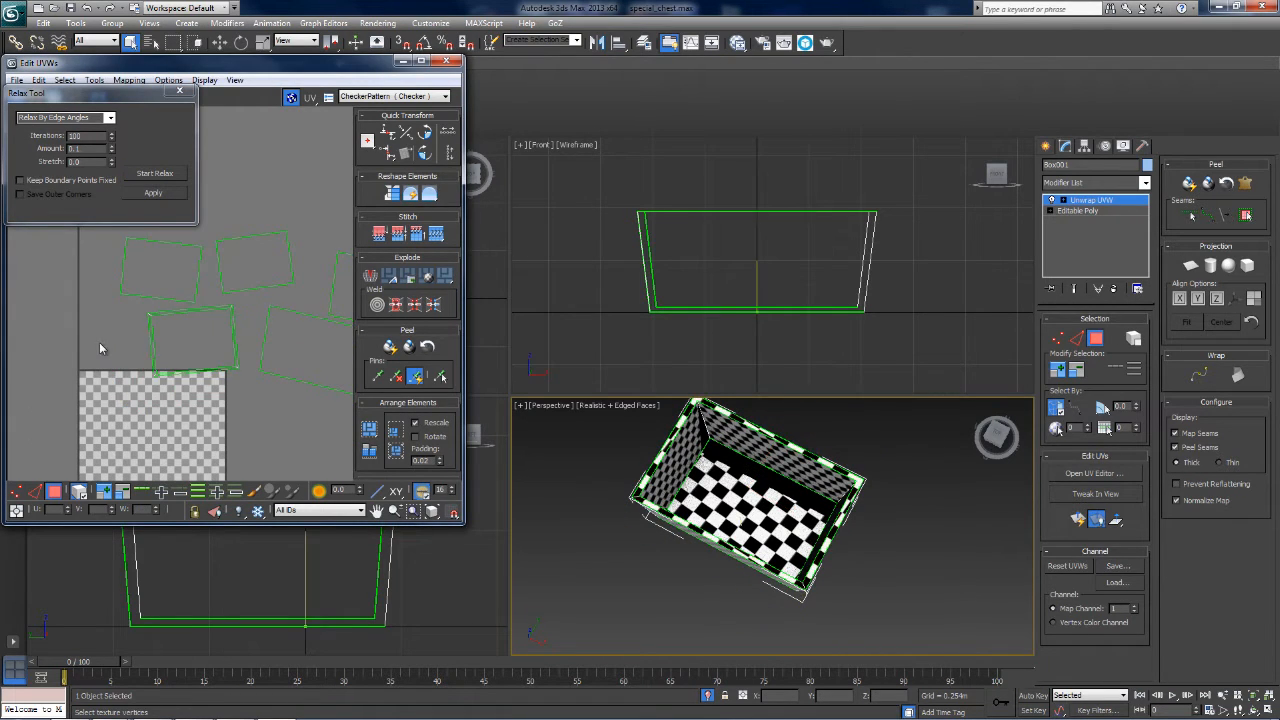
Step: Examine the curved wall strips in the UV layout, selecting the outer wall strip to check its shape
middle_click_drag(227, 365, 141, 326)
scroll(96, 375, "down", 2)
scroll(150, 322, "down", 1)
scroll(270, 325, "down", 1)
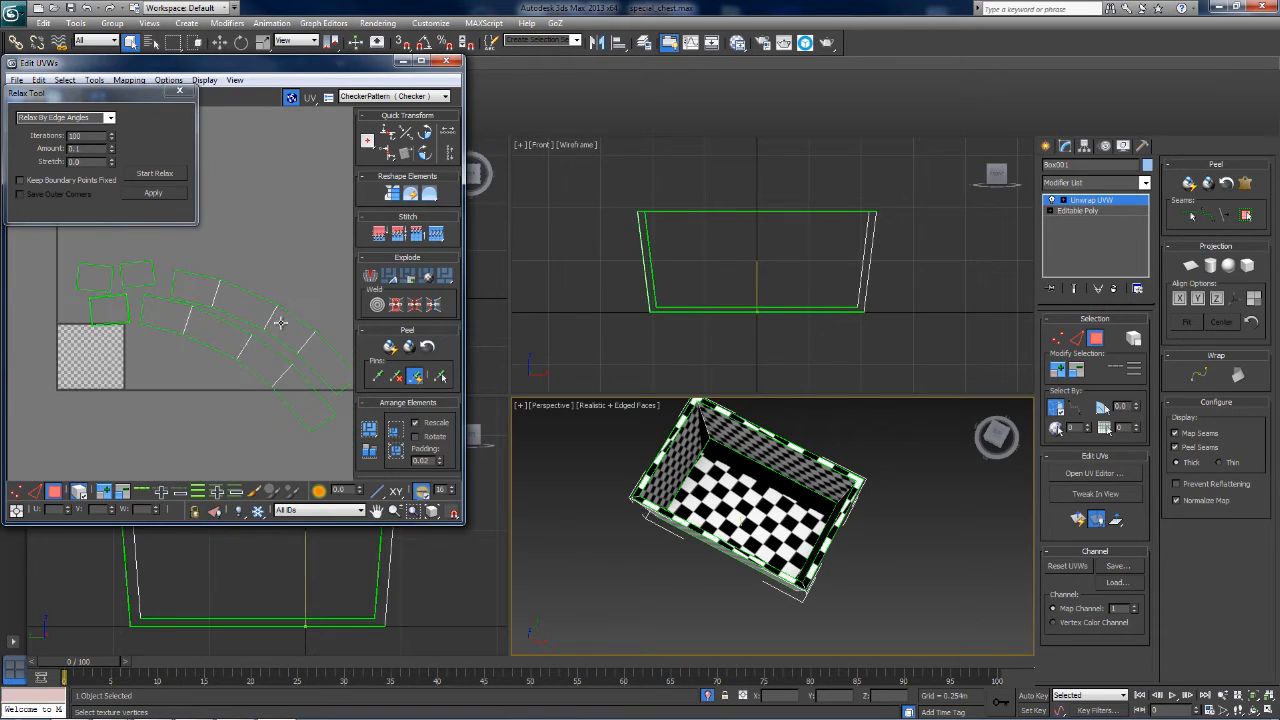
left_click(238, 350)
scroll(225, 344, "up", 1)
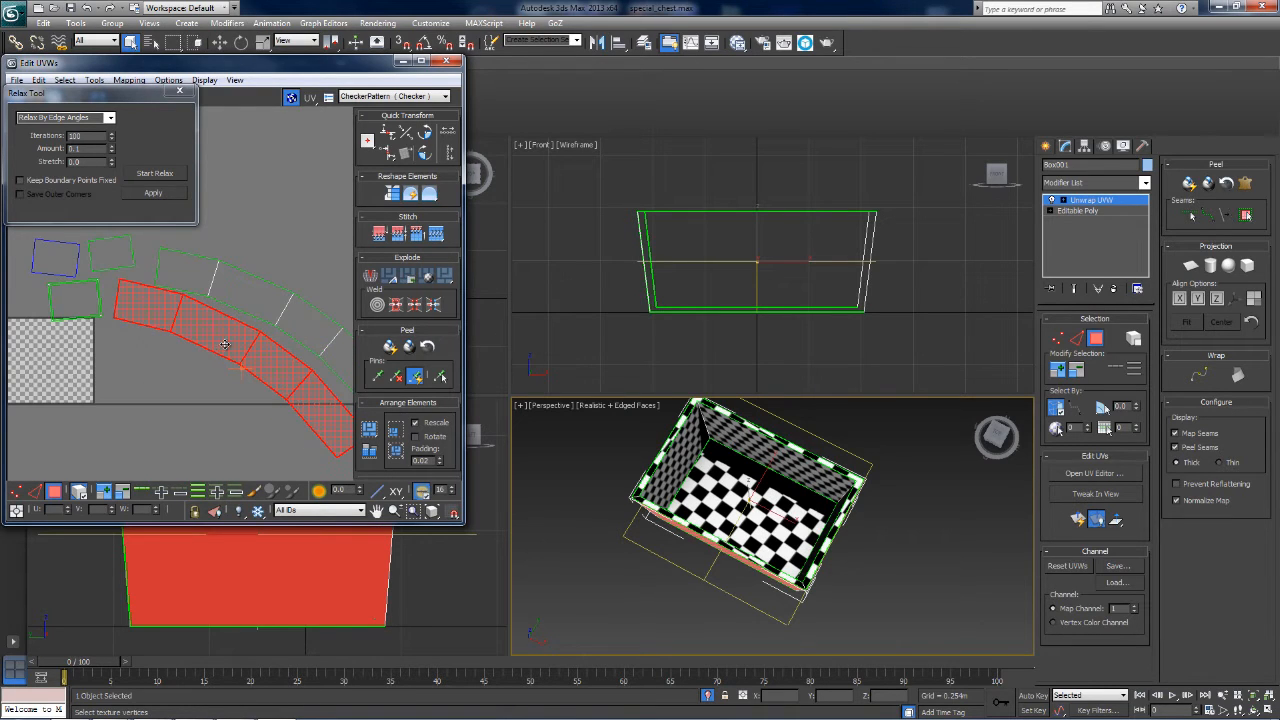
middle_click_drag(234, 351, 150, 308)
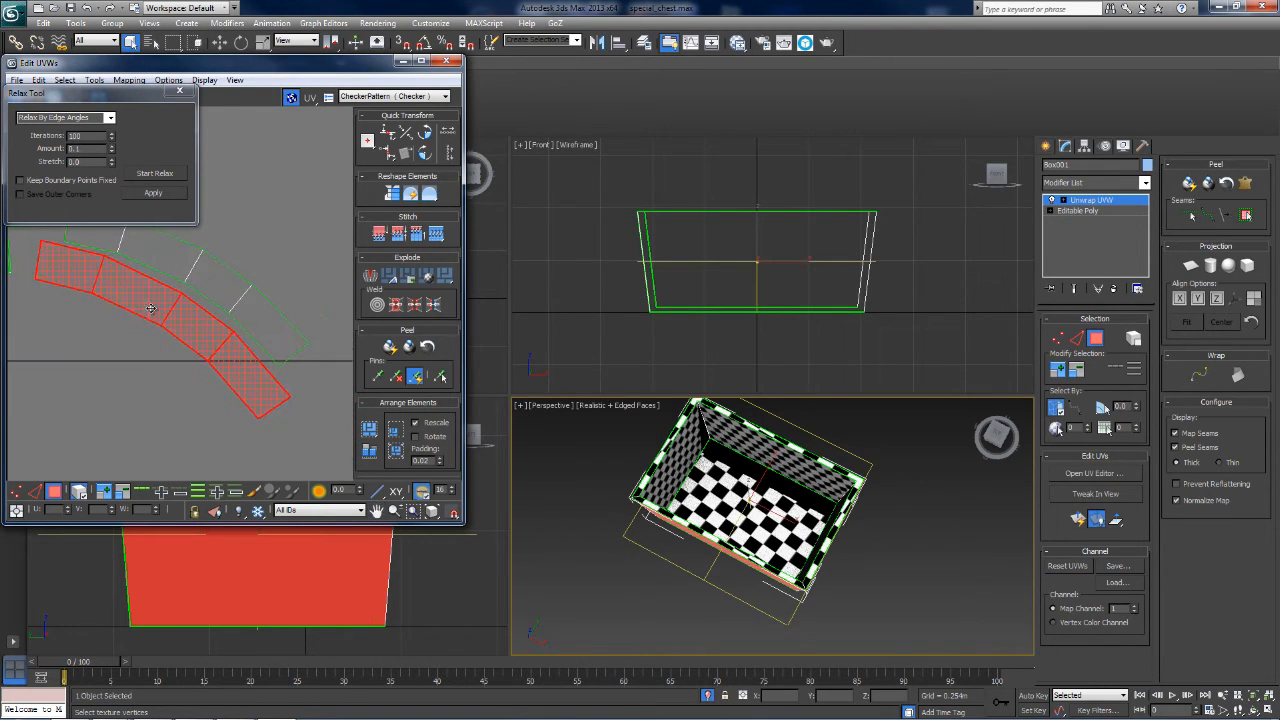
left_click(154, 363)
middle_click_drag(154, 363, 236, 335)
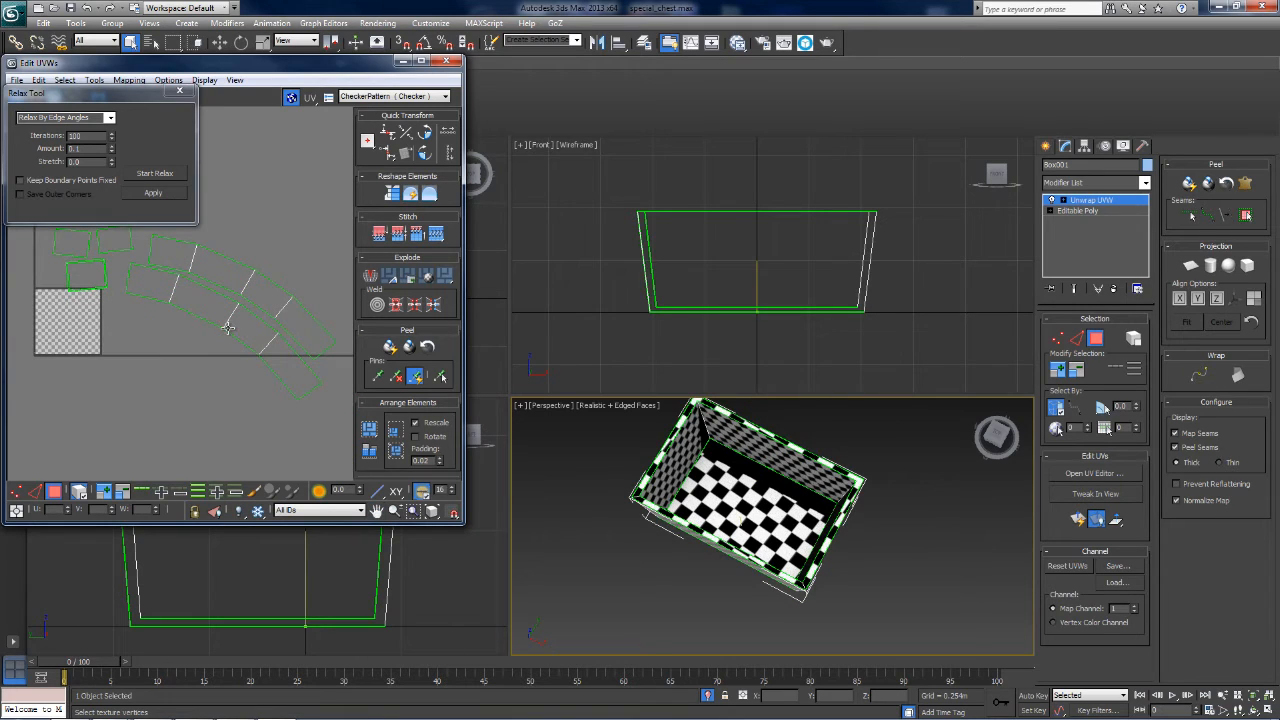
left_click(228, 318)
middle_click_drag(174, 305, 233, 368)
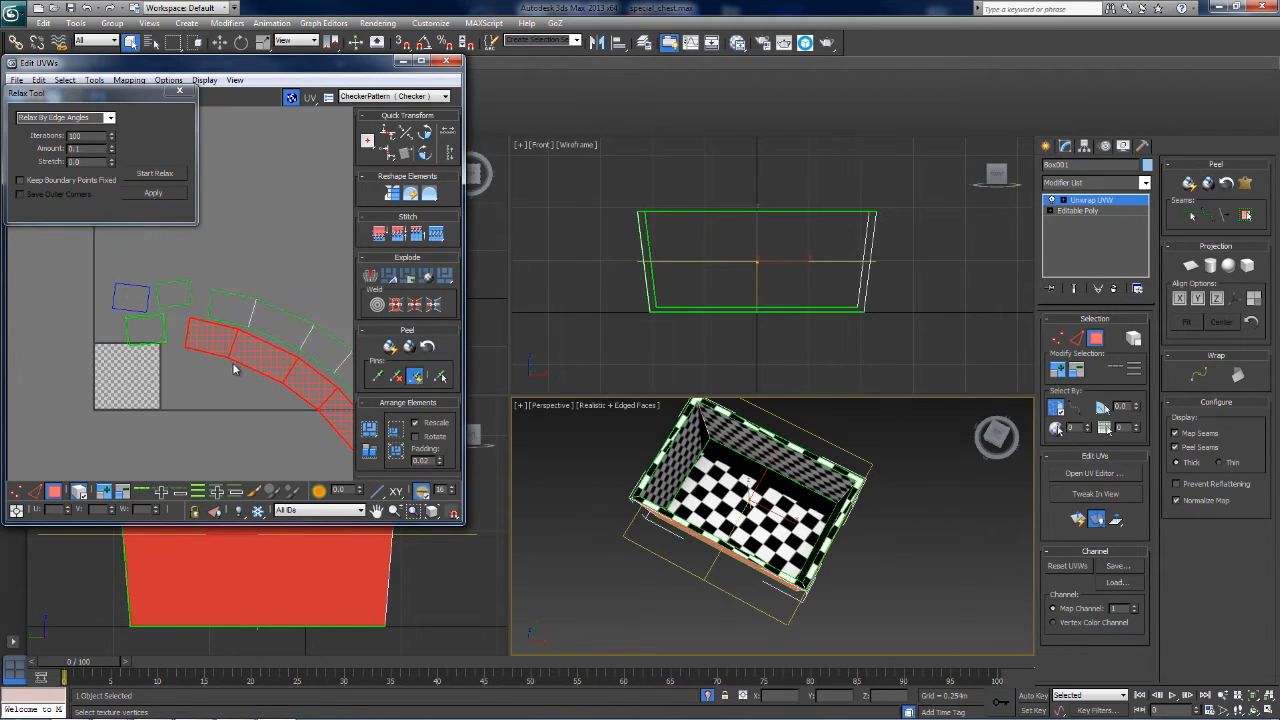
scroll(160, 314, "up", 2)
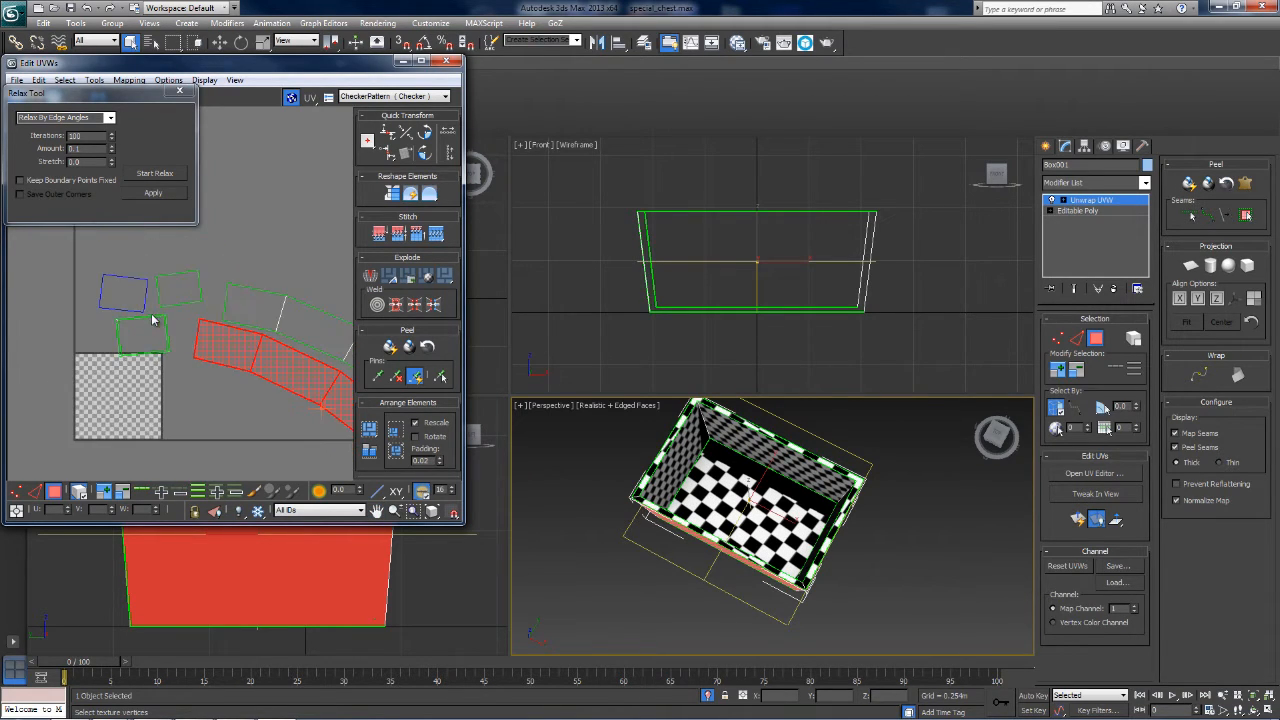
Step: Select the rim shell and move it below the two curved wall strips
left_click(148, 322)
scroll(160, 330, "up", 3)
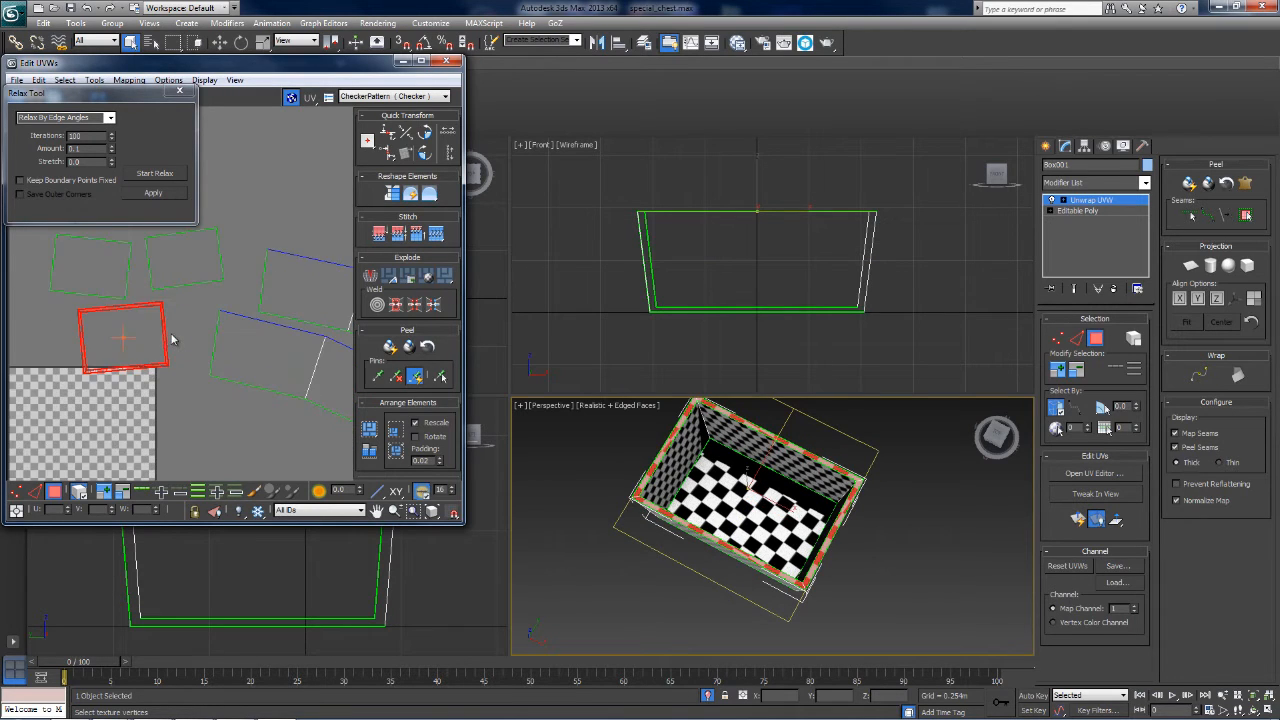
middle_click_drag(160, 337, 177, 370)
scroll(168, 375, "down", 2)
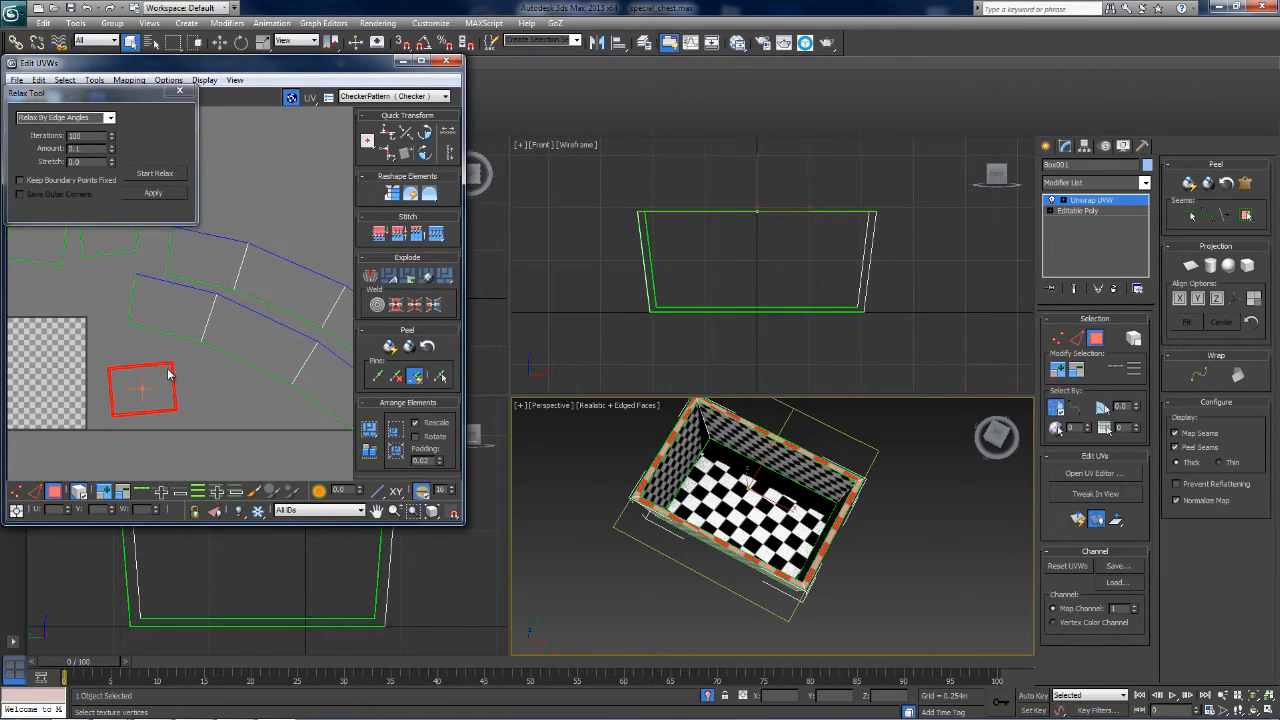
left_click_drag(172, 371, 316, 444)
middle_click_drag(316, 444, 203, 372)
left_click_drag(205, 382, 256, 412)
middle_click_drag(256, 412, 243, 366)
scroll(256, 381, "down", 1)
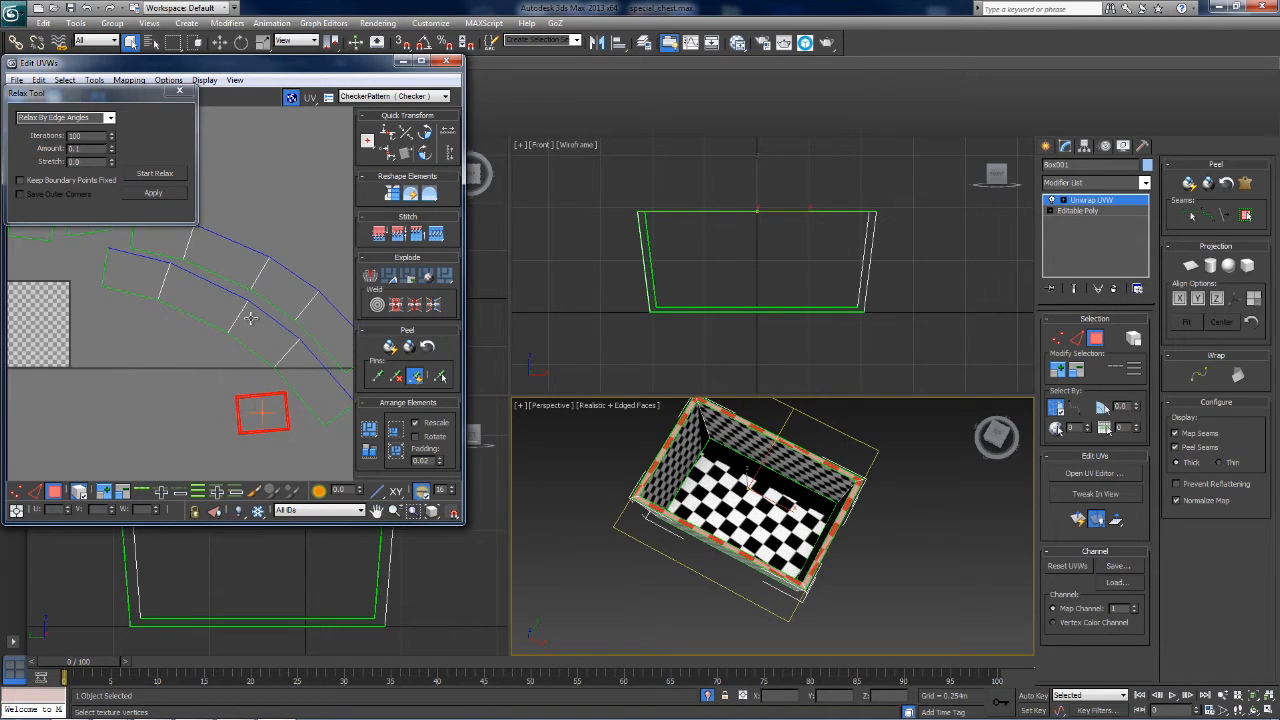
Step: Move the inside floor and outside bottom shells below the wall strips, next to the rim shell
middle_click_drag(250, 318, 269, 378)
scroll(269, 378, "down", 1)
left_click(146, 297)
left_click_drag(141, 293, 202, 407)
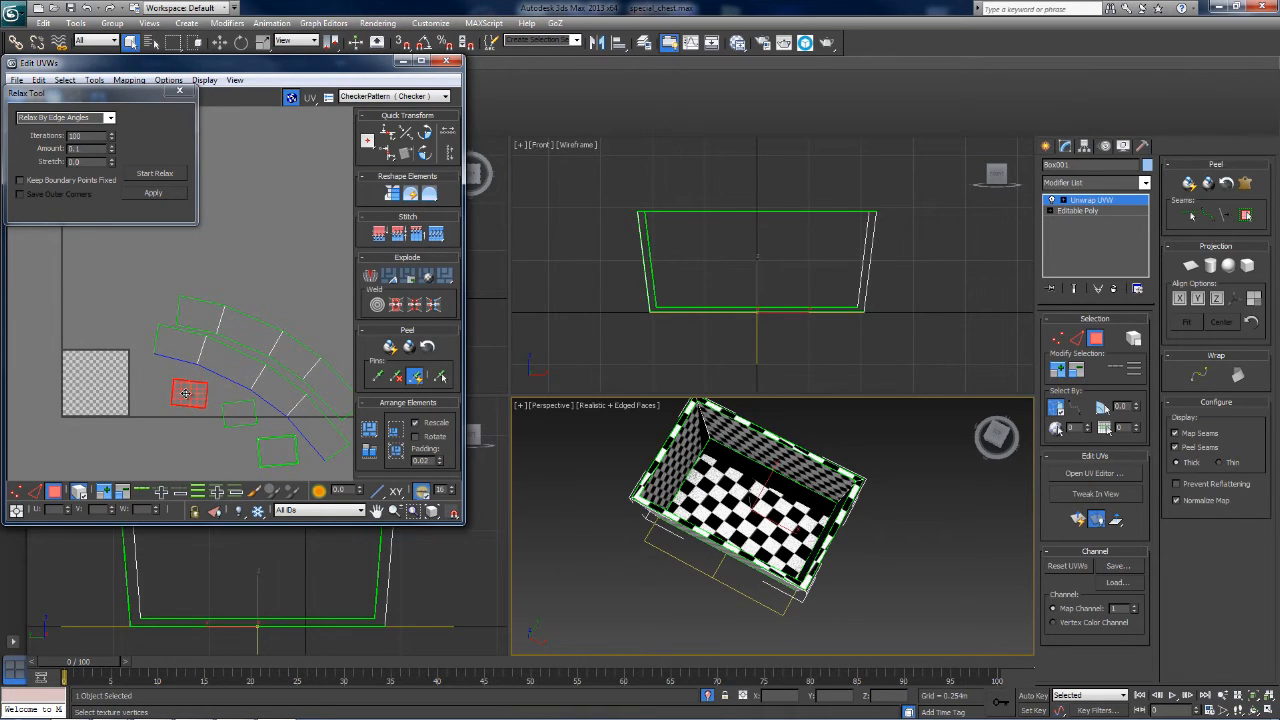
Step: Move the inner wall strip below the floor, bottom and rim shells
left_click(215, 320)
middle_click_drag(215, 320, 161, 243)
left_click_drag(203, 263, 129, 370)
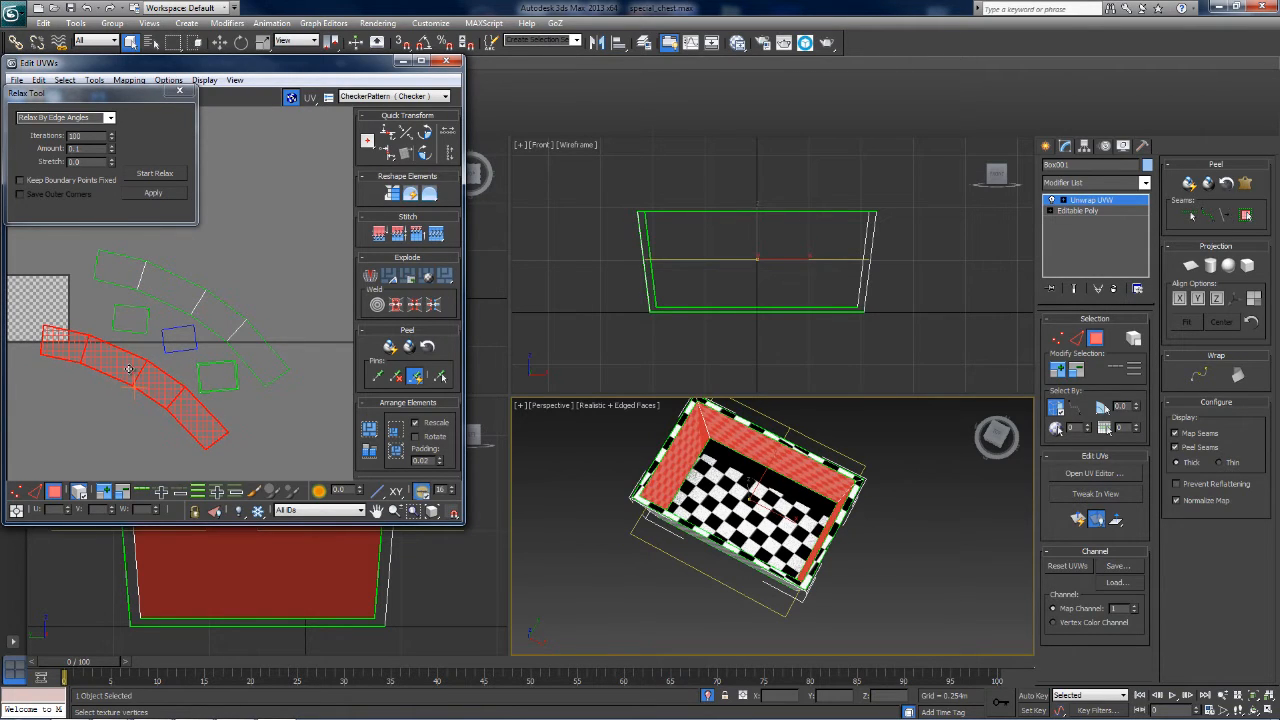
Step: Move the Relax Tool dialog out of the UV editor and clear the shell selection
left_click_drag(115, 97, 713, 127)
middle_click_drag(174, 365, 208, 349)
middle_click_drag(137, 316, 175, 312)
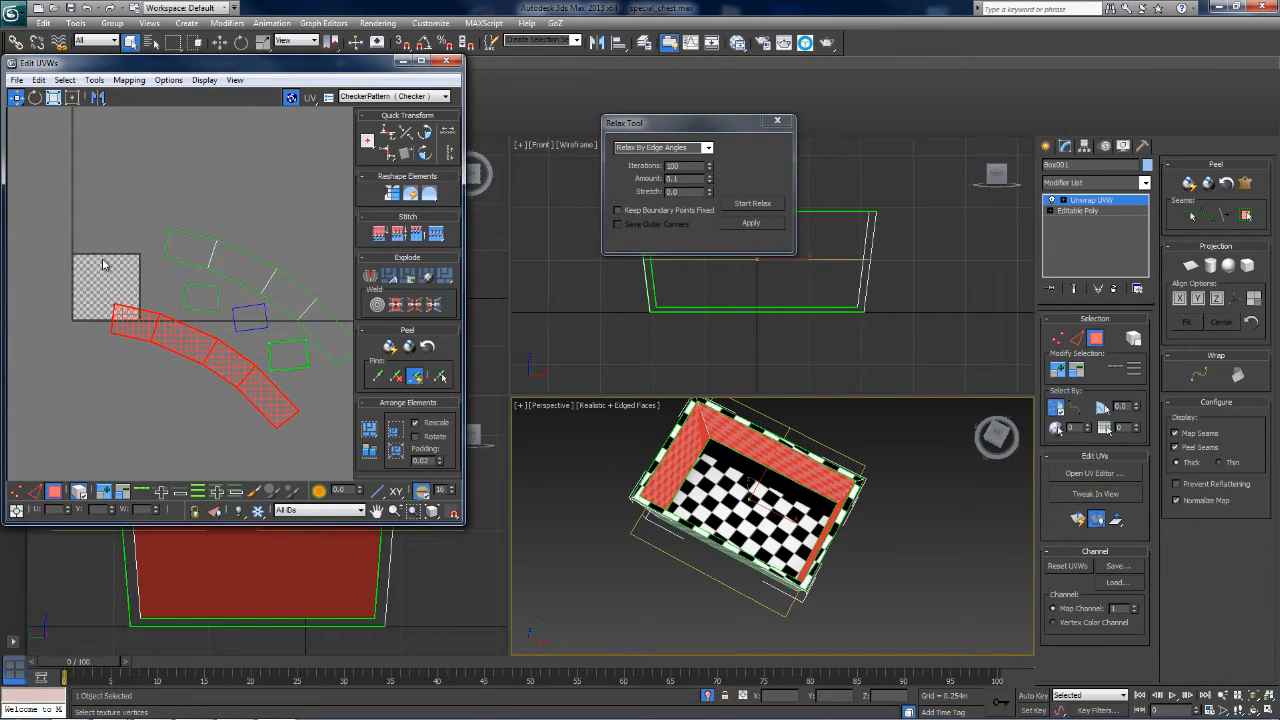
scroll(103, 264, "down", 2)
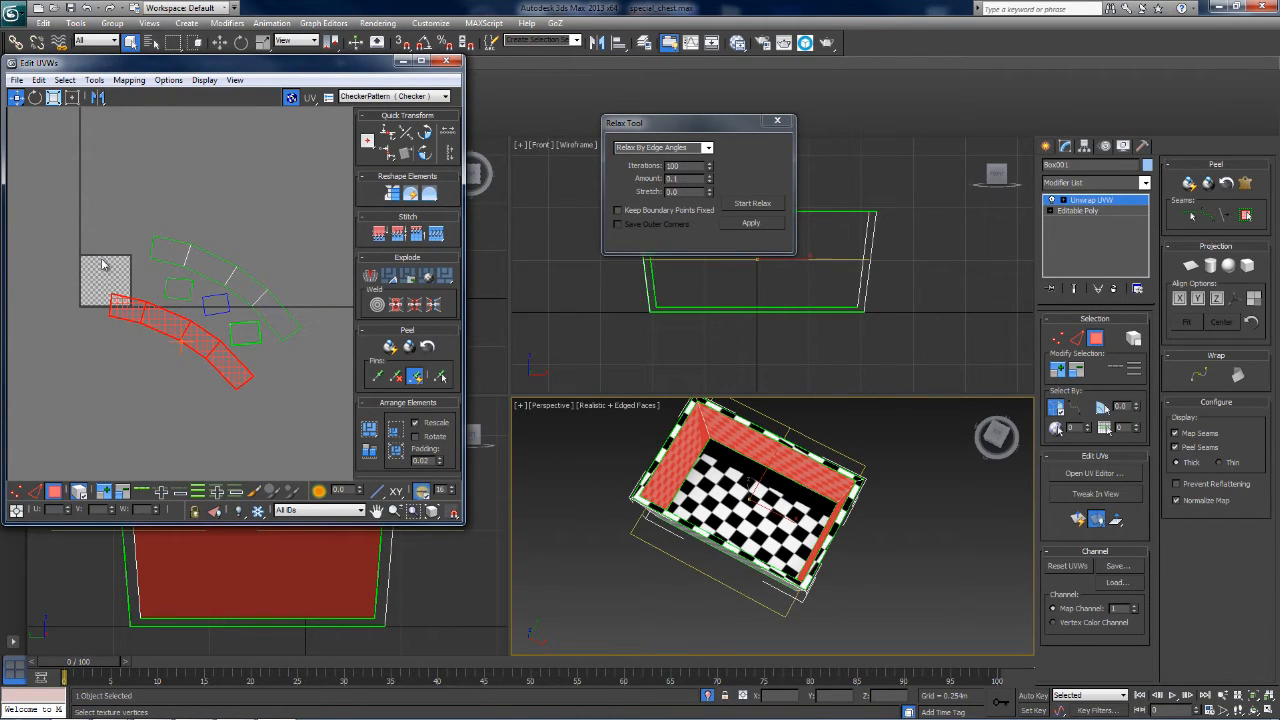
left_click(103, 264)
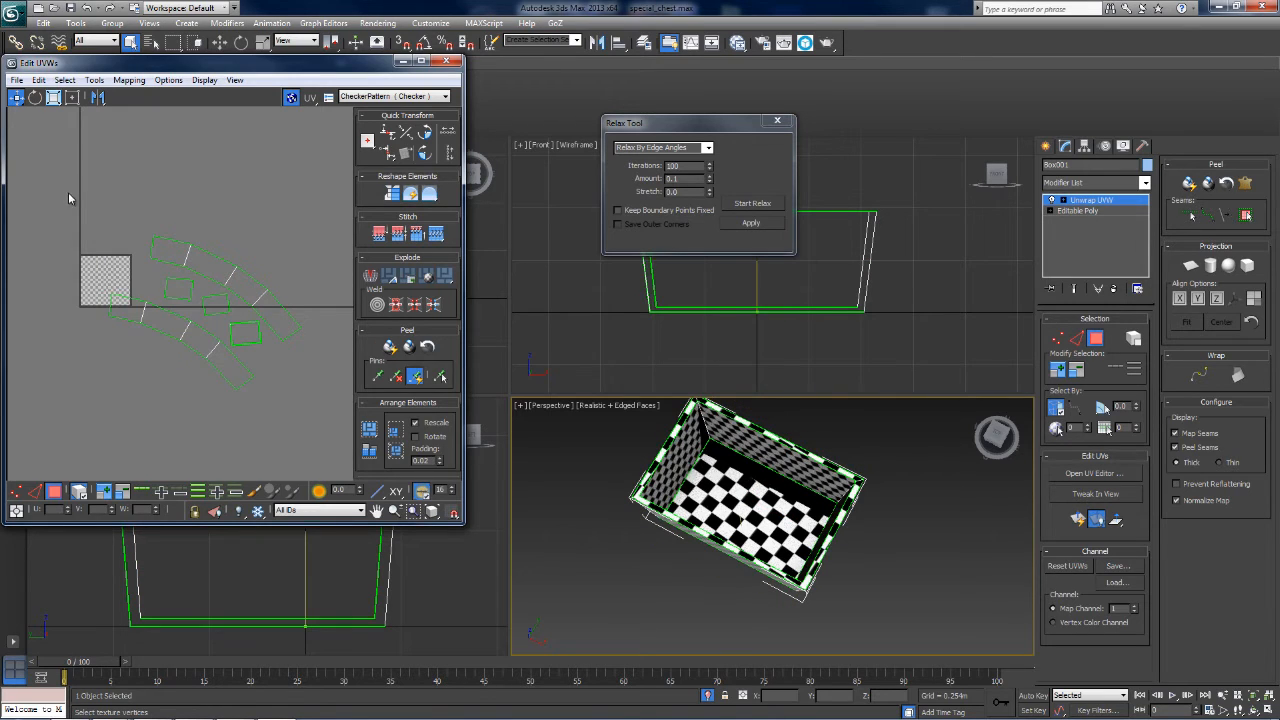
Step: Select all UV shells, move them over the checkered UV tile and clear the selection
left_click_drag(68, 194, 323, 440)
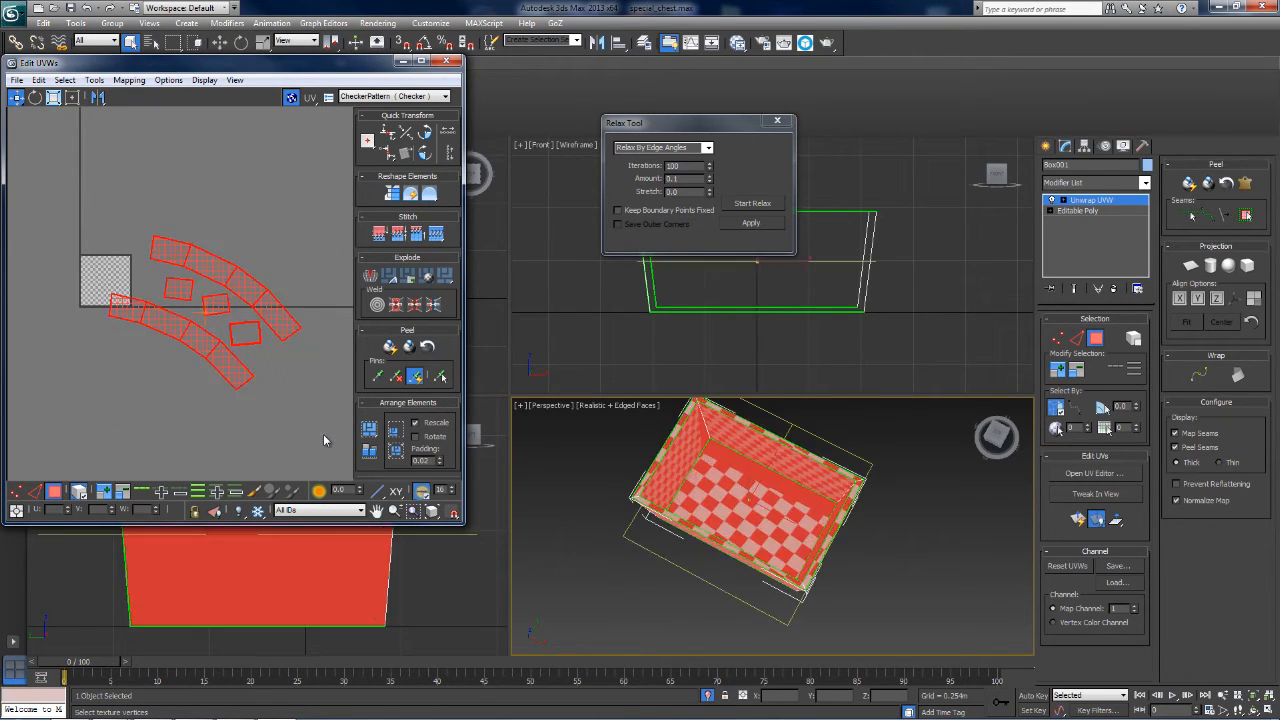
left_click_drag(238, 373, 147, 341)
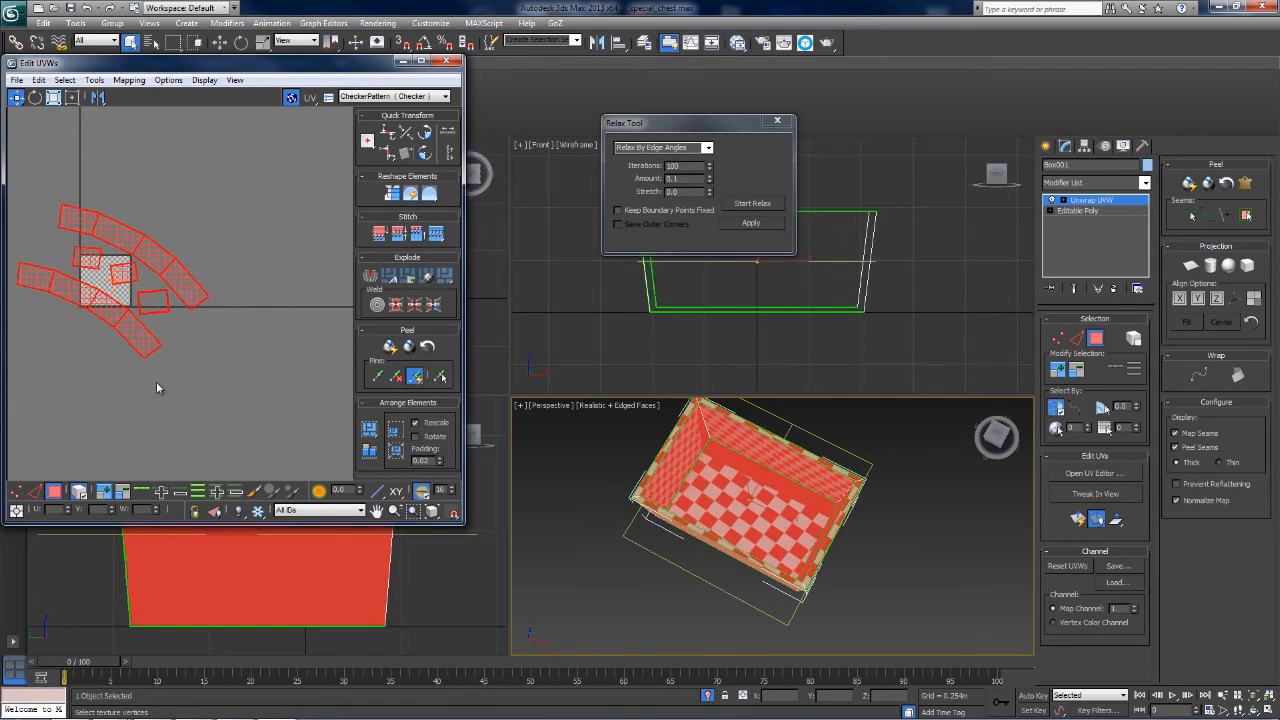
left_click(156, 381)
middle_click_drag(150, 385, 211, 449)
scroll(211, 411, "up", 3)
scroll(196, 380, "down", 3)
Step: Select all shells, apply Rescale Clusters to even out their relative sizes, and clear the selection
left_click_drag(308, 220, 142, 428)
left_click(95, 80)
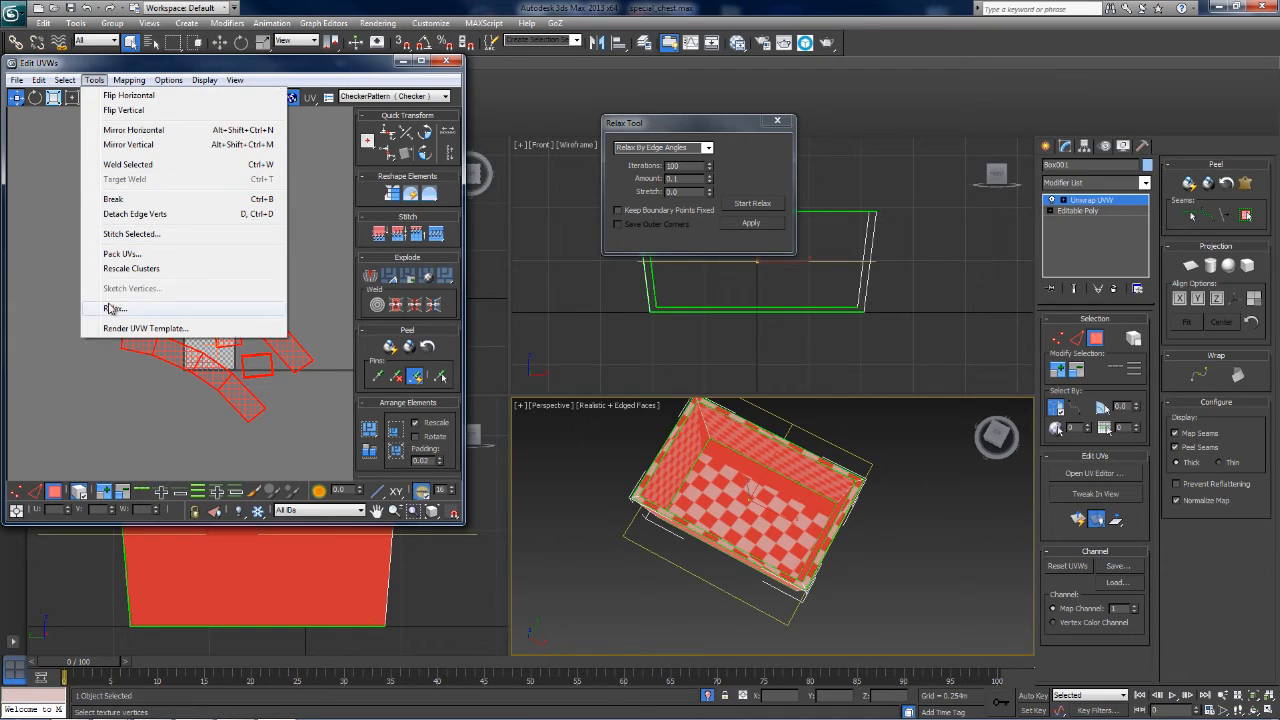
left_click(120, 276)
left_click(119, 380)
scroll(207, 411, "up", 2)
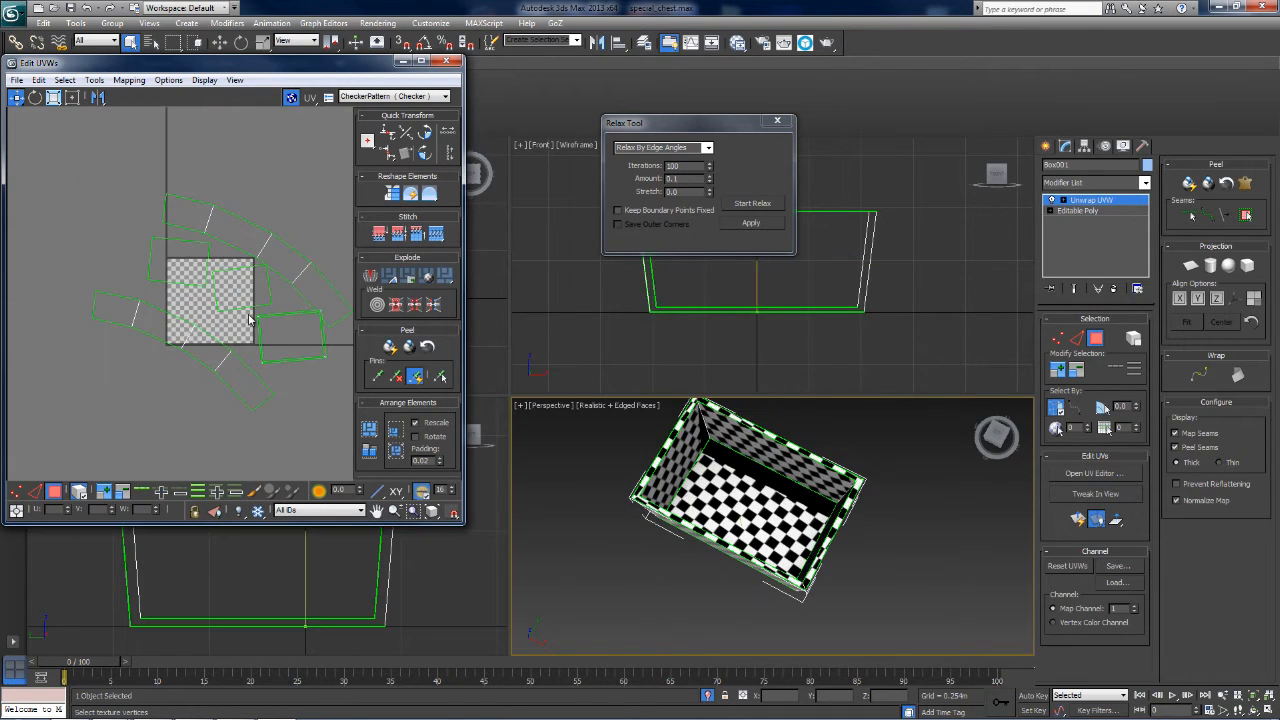
Step: Move the outer wall strip slightly up and the inside floor shell to the lower right of the rim shell
scroll(246, 316, "up", 1)
scroll(157, 250, "up", 1)
middle_click_drag(254, 258, 182, 261)
scroll(157, 250, "down", 1)
left_click(225, 256)
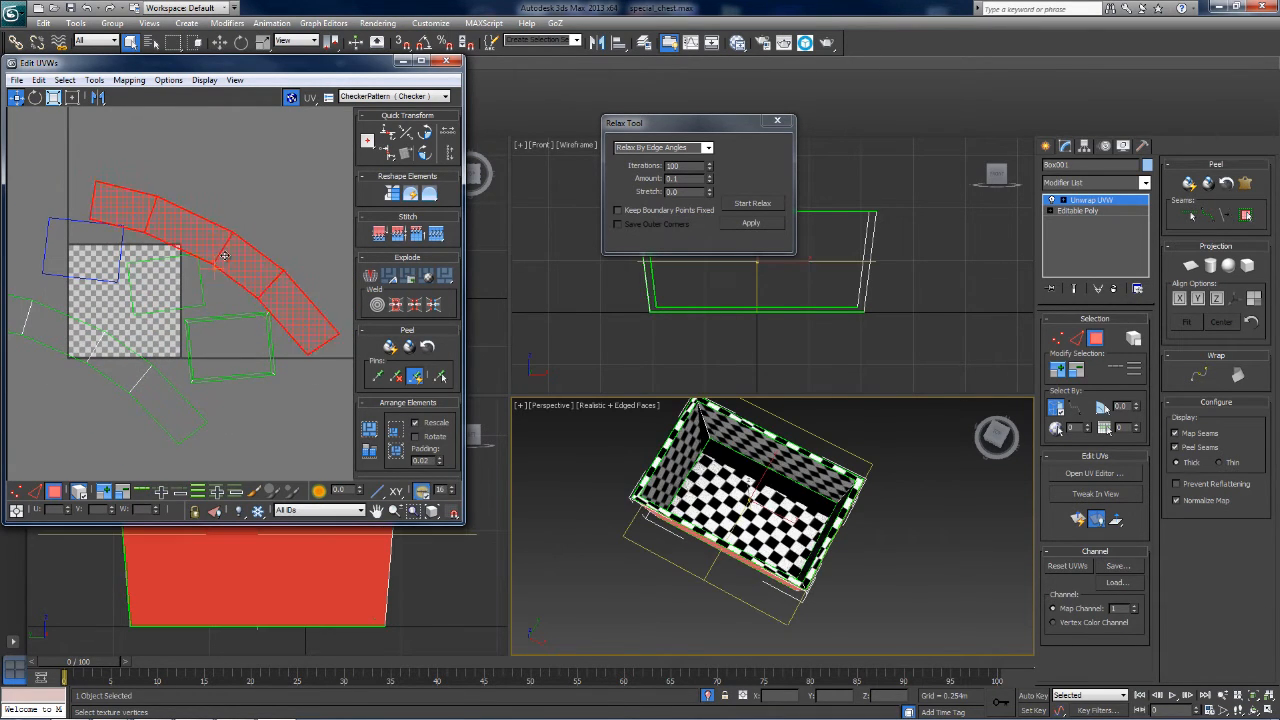
left_click_drag(225, 256, 225, 229)
left_click(82, 242)
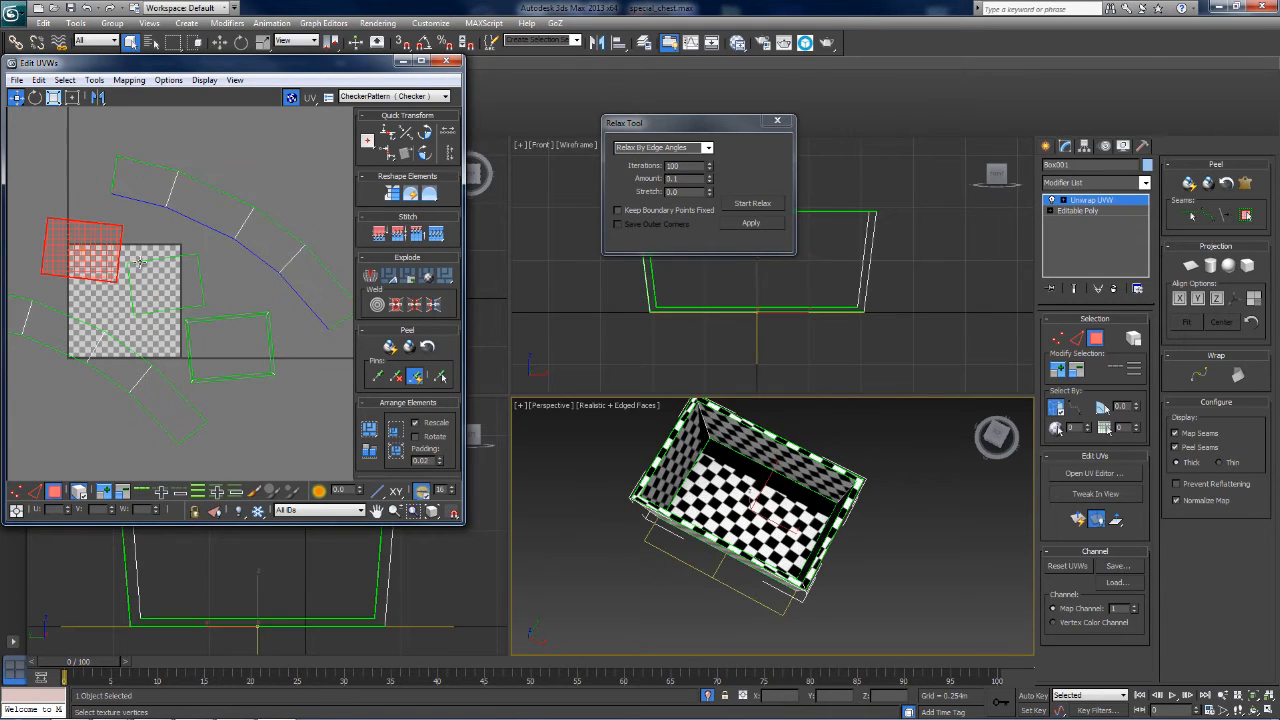
left_click_drag(82, 242, 307, 376)
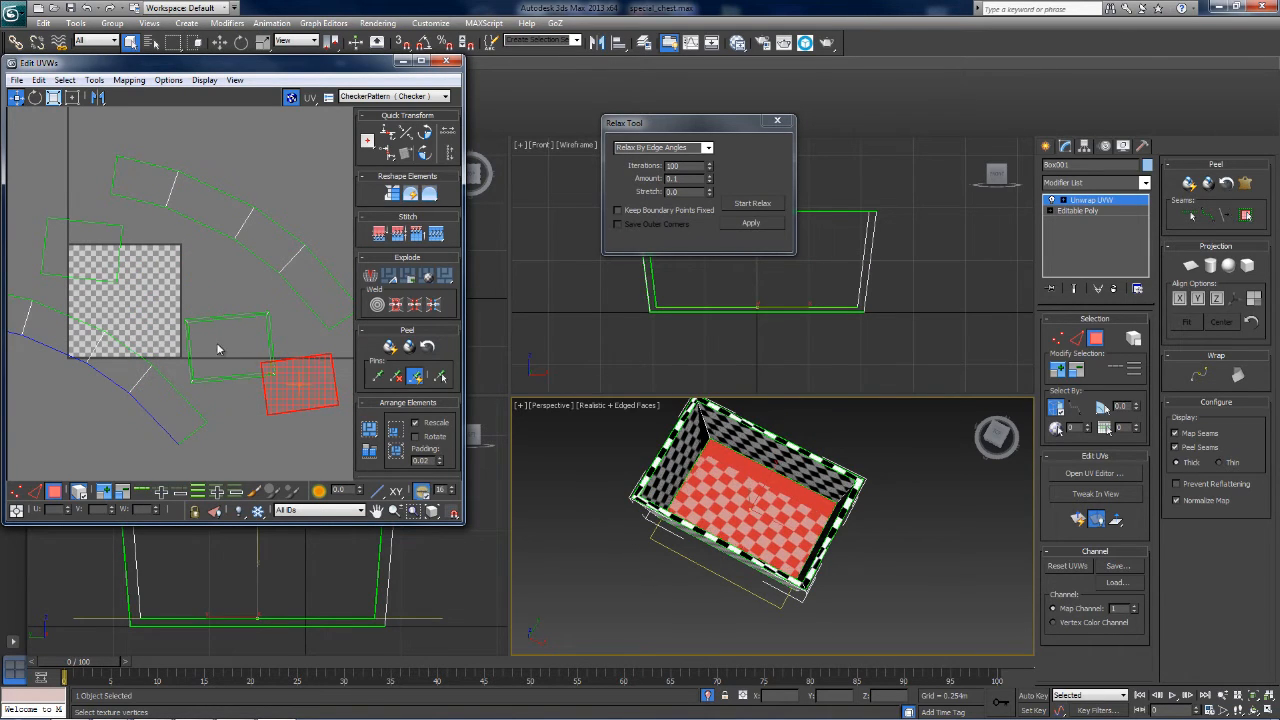
Step: Move the rim shell up between the outer wall strip and floor shell, and the outside bottom shell right, beneath that strip
left_click(219, 346)
left_click(222, 319)
left_click_drag(231, 317, 243, 294)
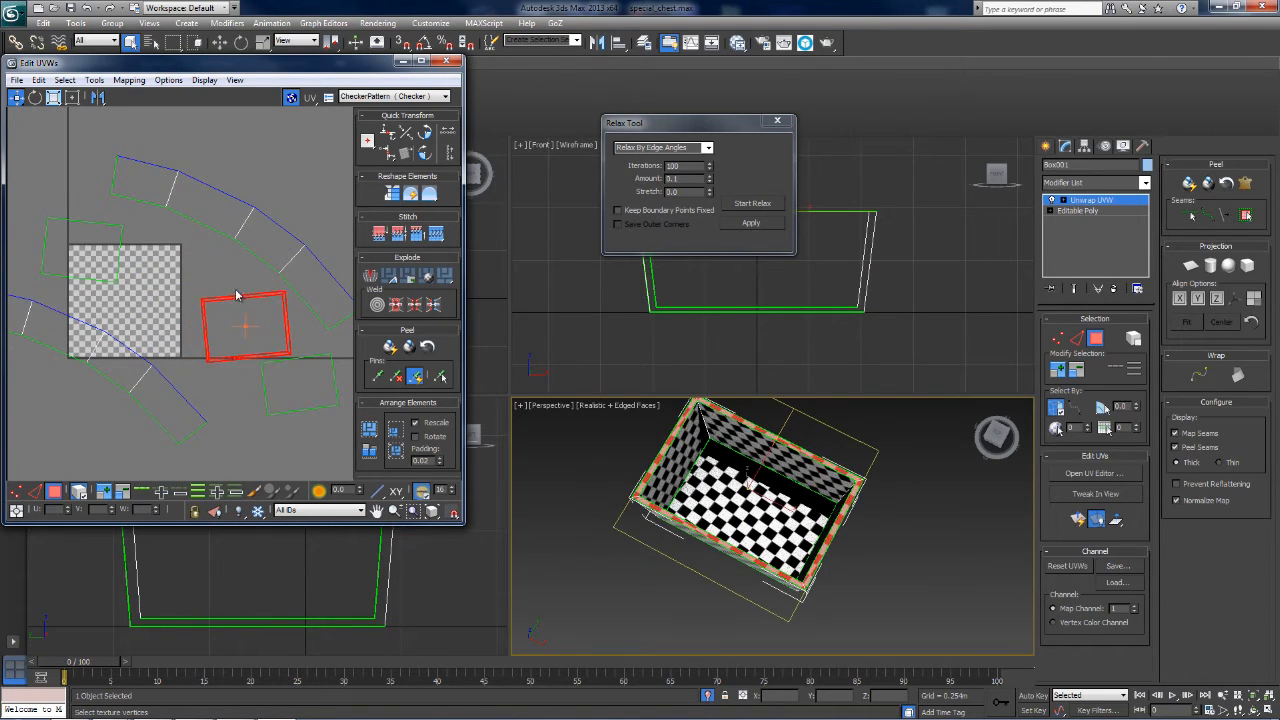
left_click(64, 242)
left_click_drag(64, 242, 134, 237)
Step: Move the inner wall strip above the outer wall strip and clear the selection
scroll(139, 269, "down", 2)
left_click_drag(108, 329, 153, 341)
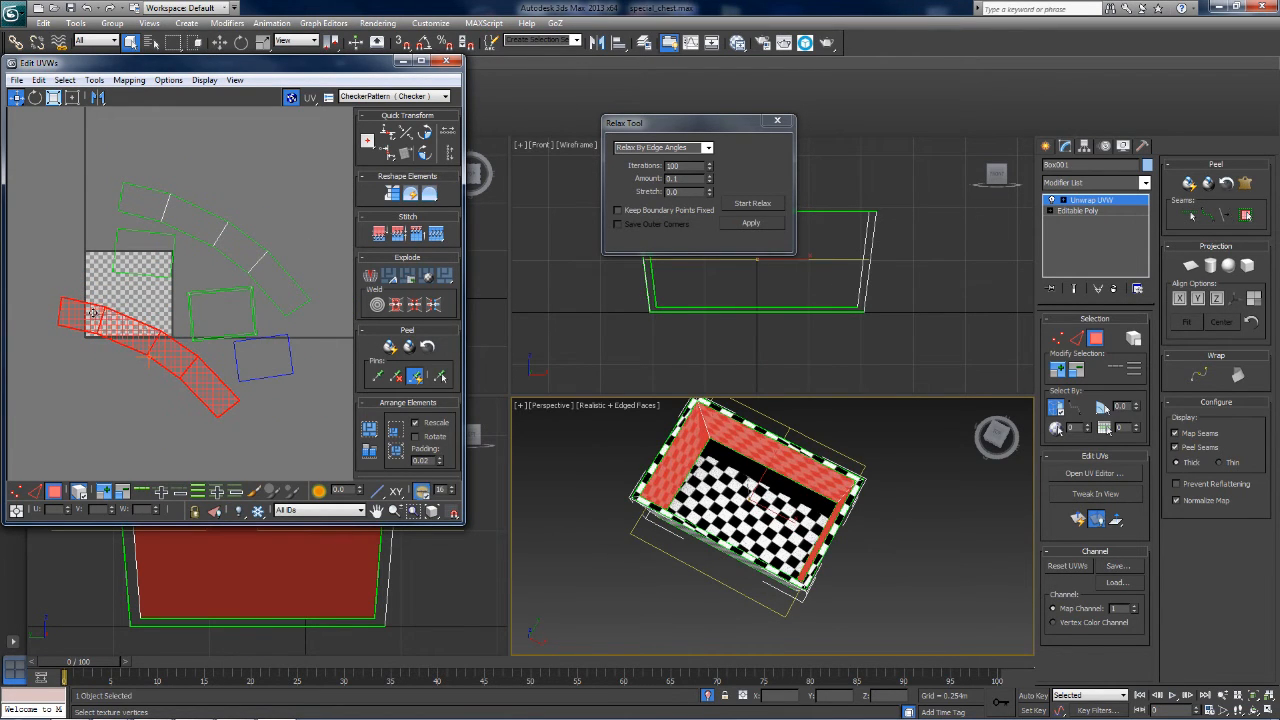
left_click_drag(92, 313, 227, 195)
left_click(211, 291)
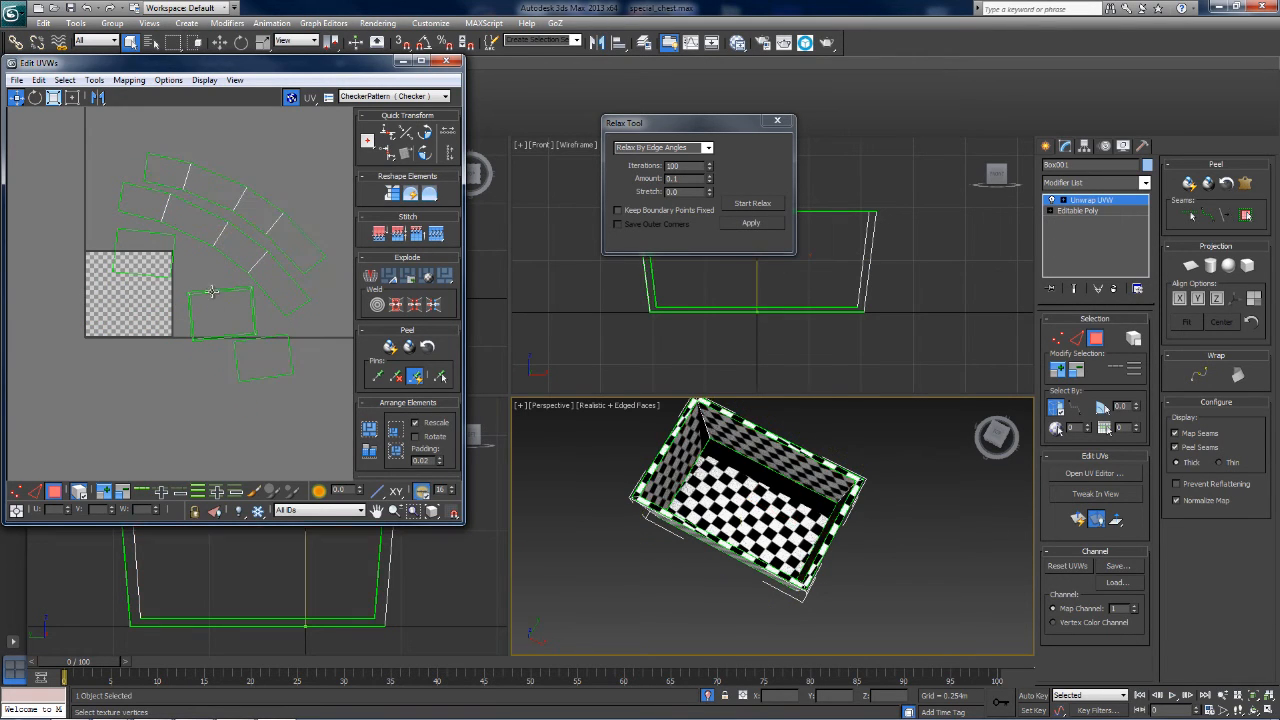
Step: Select the middle vertical edge of both the inner and outer wall strips and break them there
scroll(226, 205, "up", 3)
left_click(205, 244)
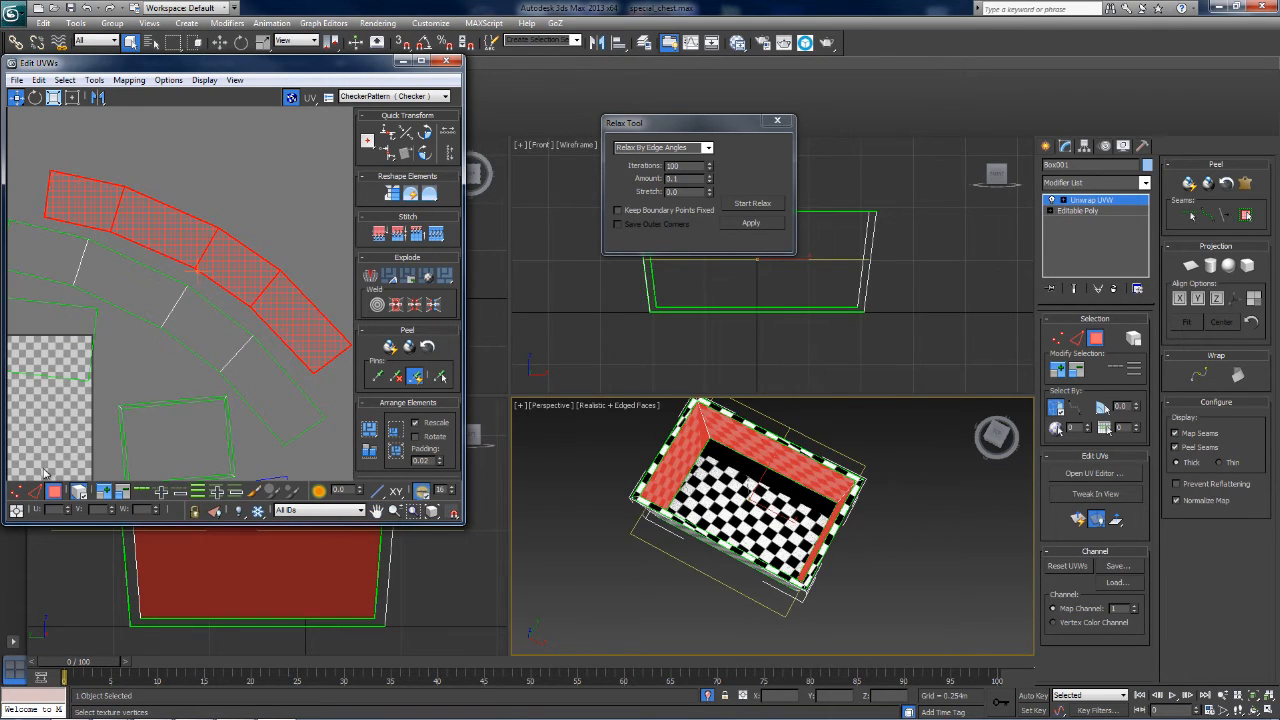
left_click(36, 491)
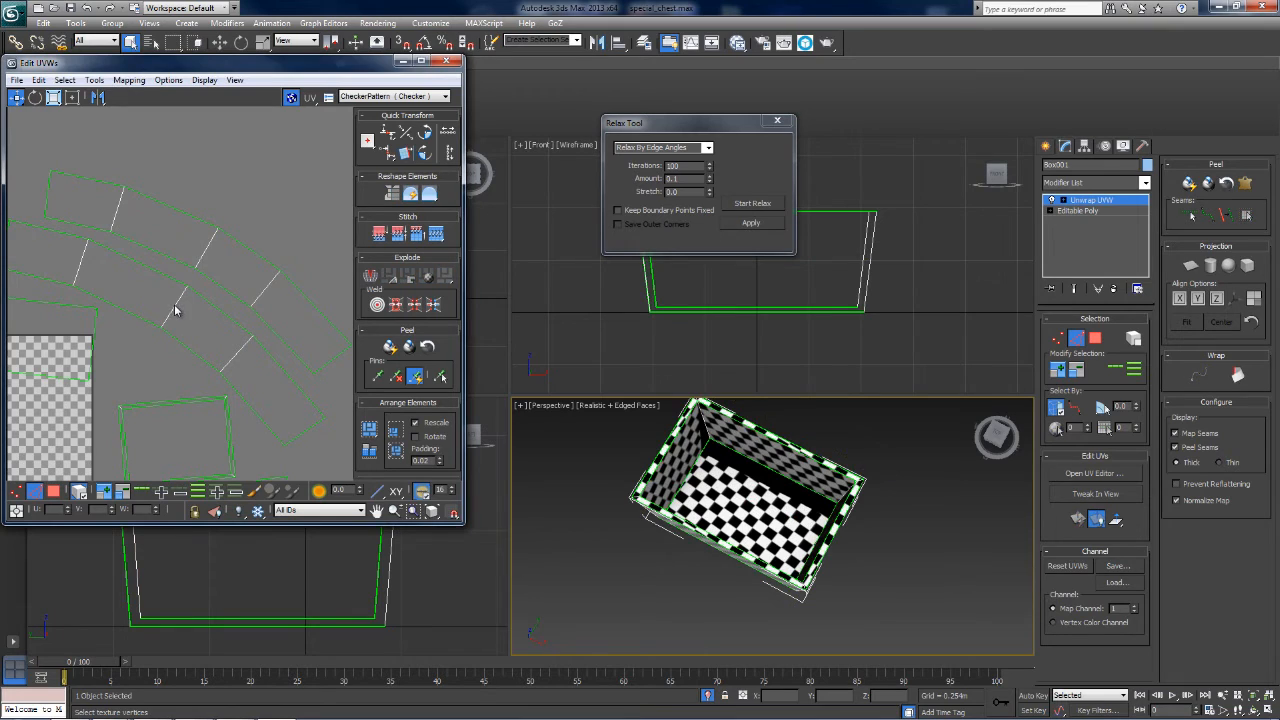
left_click(208, 246)
left_click(132, 378)
left_click(172, 307)
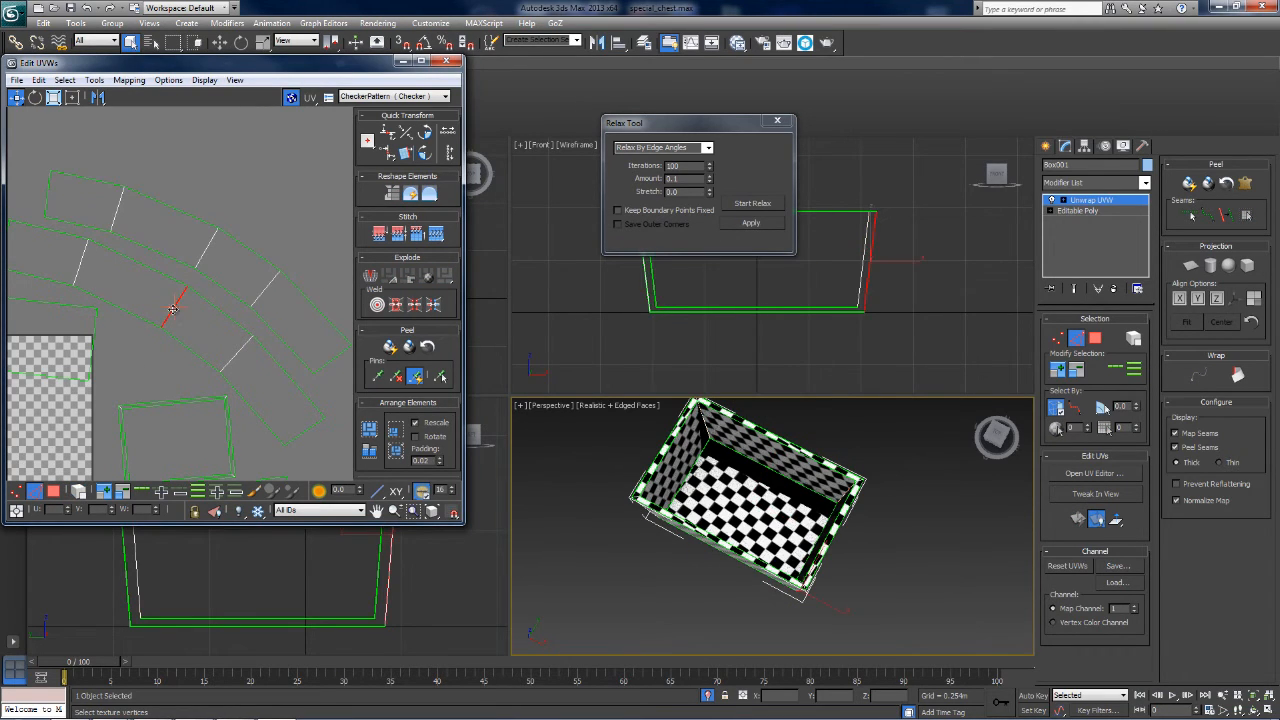
left_click(208, 244, "ctrl")
middle_click_drag(685, 520, 656, 524)
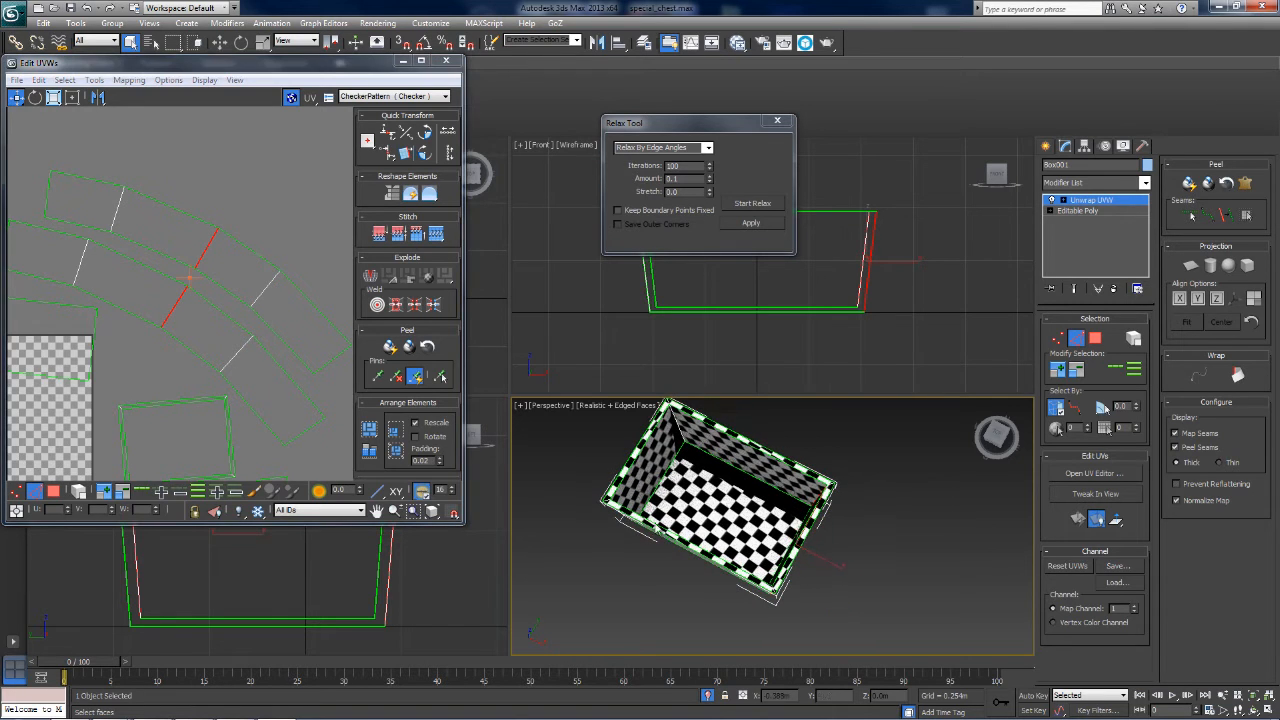
left_click(996, 436)
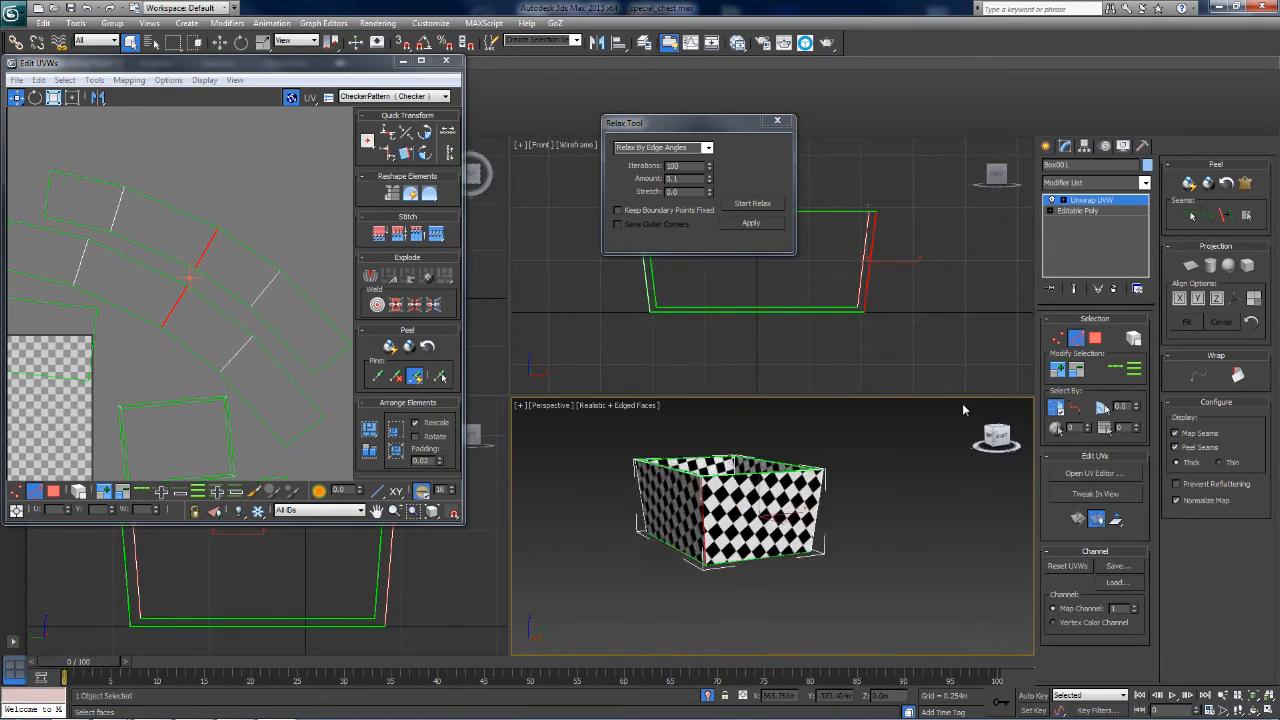
left_click_drag(957, 409, 996, 436)
right_click(189, 298)
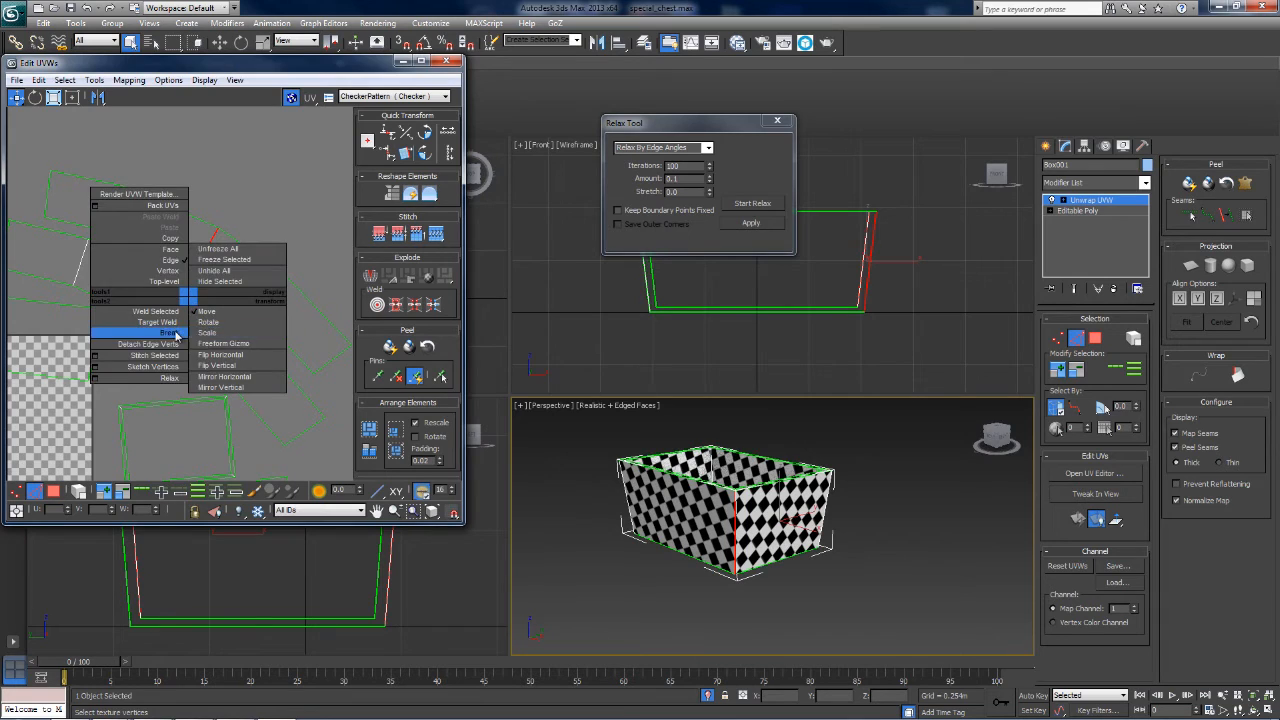
left_click(174, 335)
Step: Switch to selecting whole polygon elements and move the right half of the inner wall strip onto the UV tile
left_click(54, 491)
left_click(78, 491)
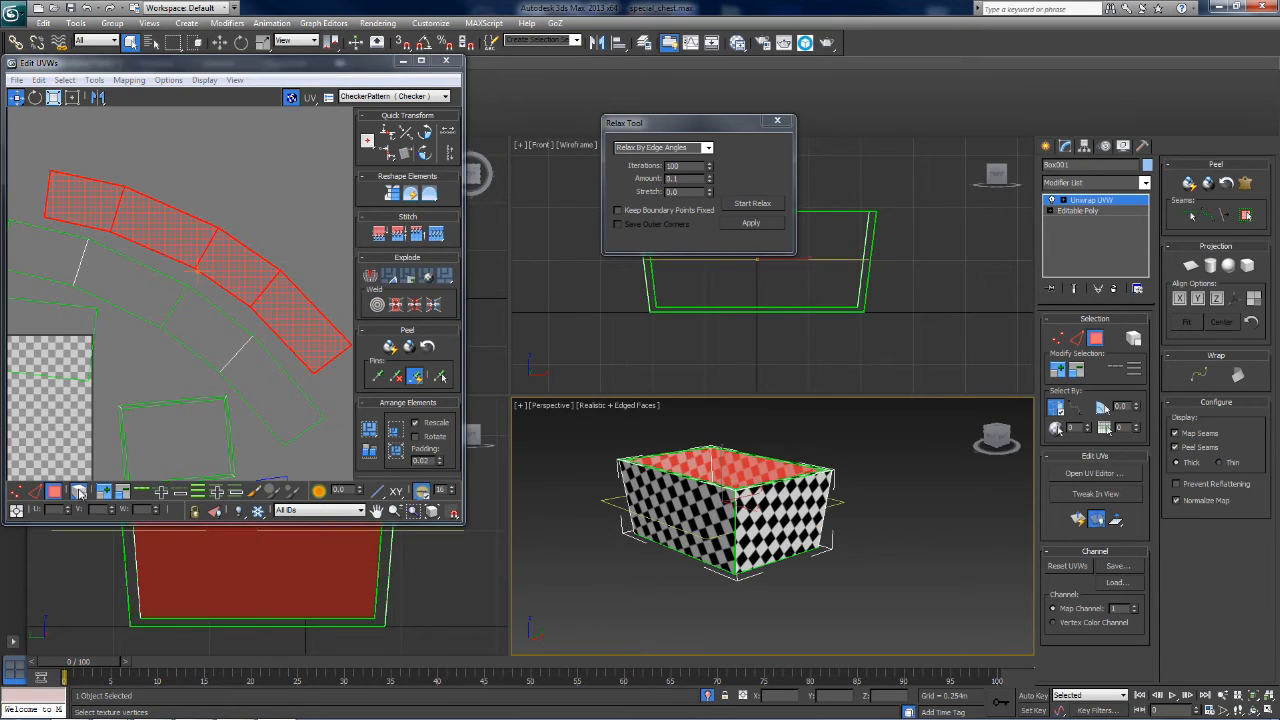
left_click(155, 366)
left_click(217, 287)
scroll(228, 277, "down", 2)
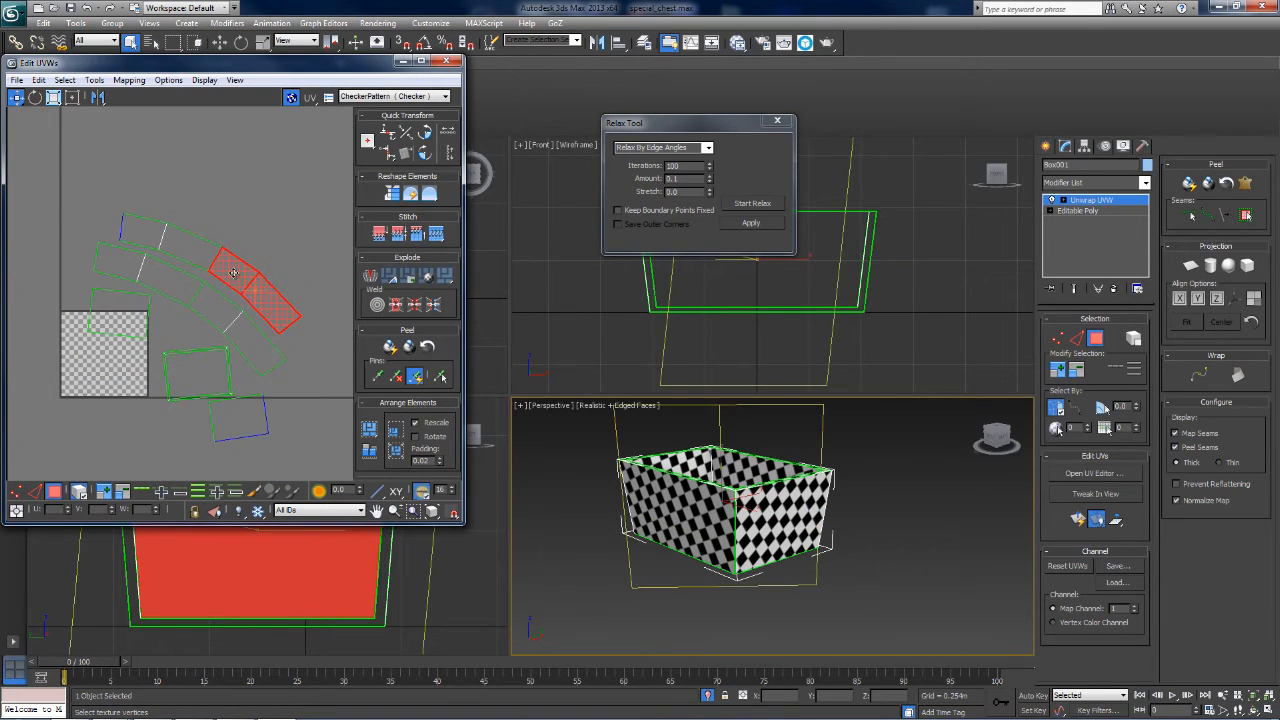
left_click_drag(233, 273, 81, 350)
Step: Move the left half of the inner wall strip below the UV tile and rotate it until it lies roughly horizontal
left_click(168, 243)
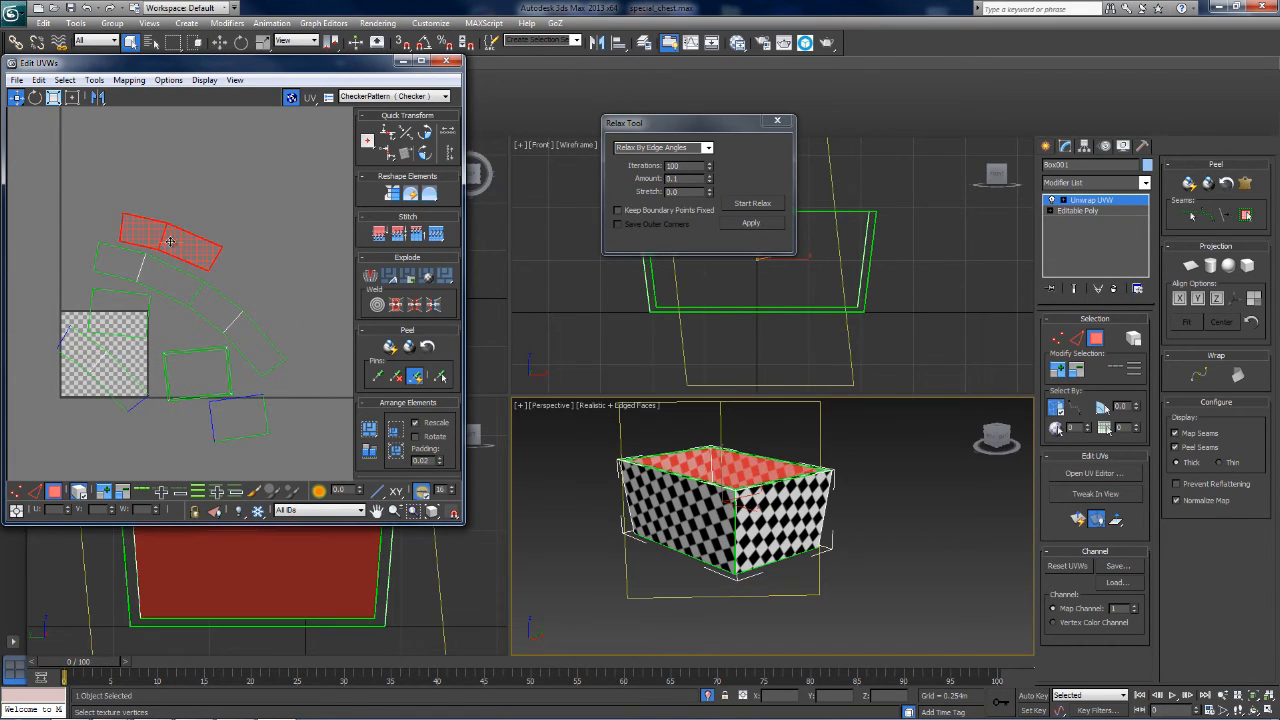
left_click_drag(170, 241, 166, 434)
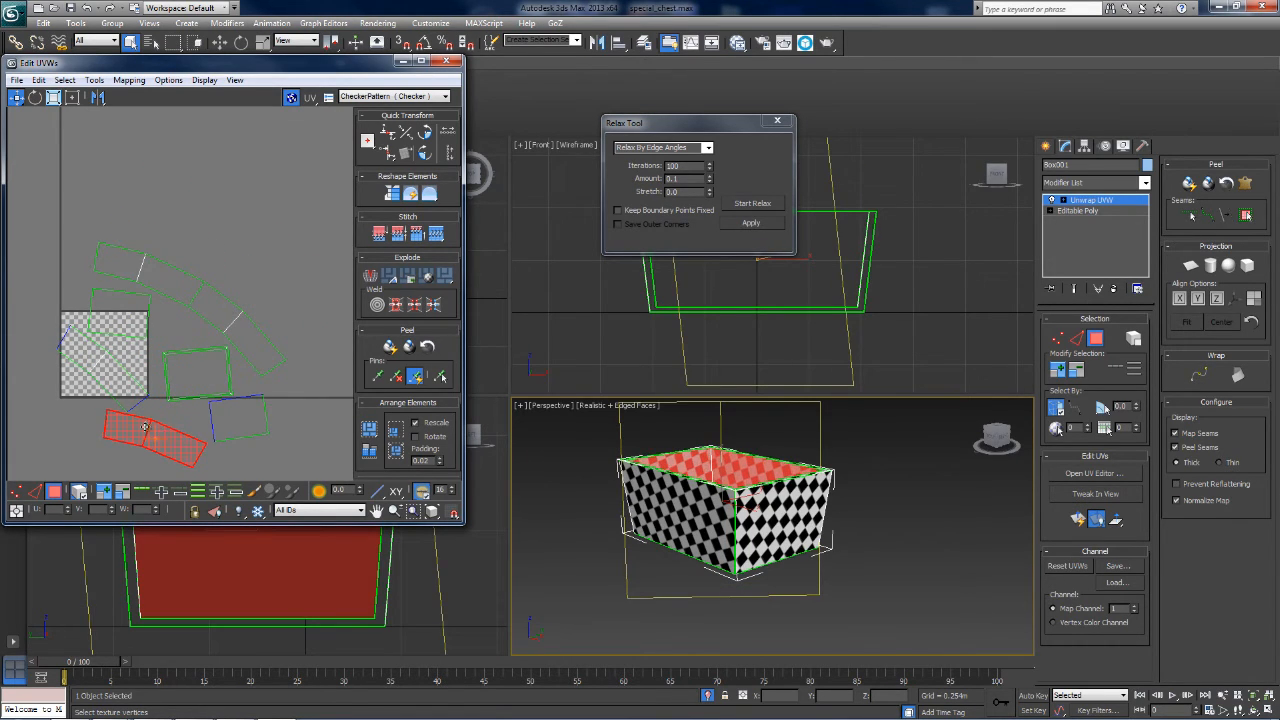
middle_click_drag(123, 418, 124, 389)
scroll(52, 474, "up", 2)
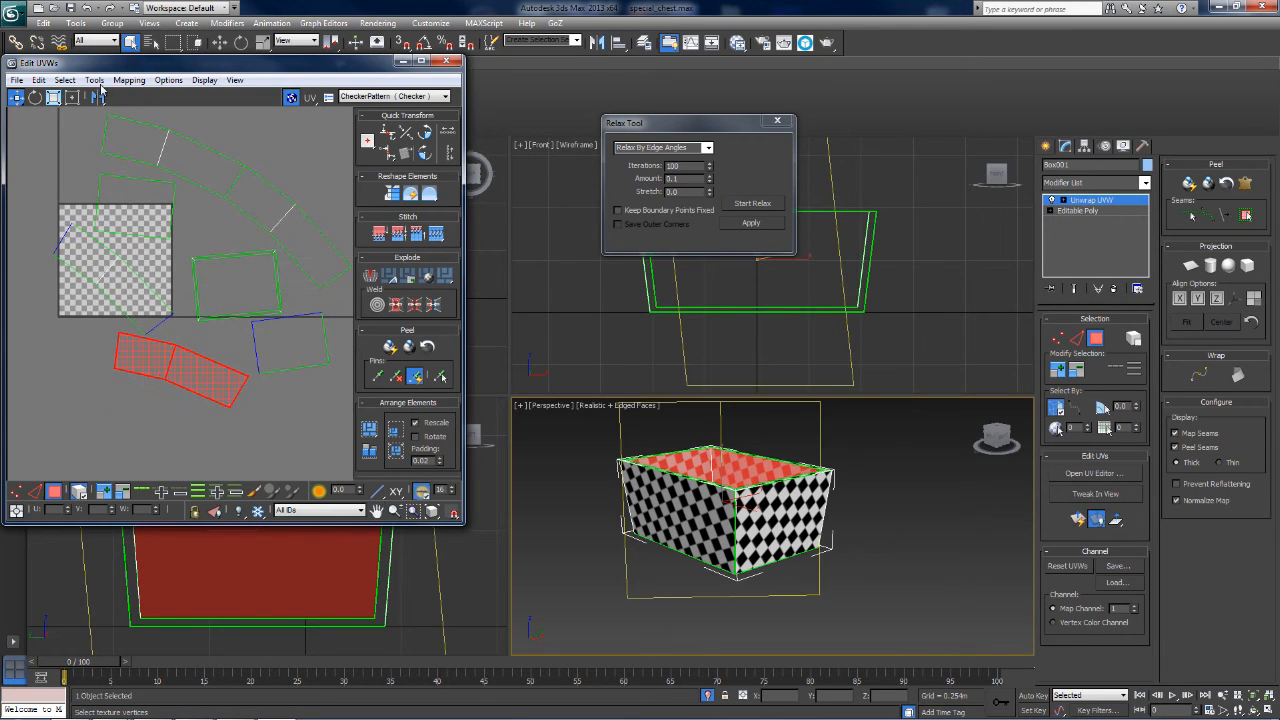
left_click(34, 97)
mouse_move(135, 350)
left_mouse_down()
mouse_move(115, 411)
mouse_move(98, 386)
mouse_move(153, 358)
left_mouse_up()
left_click(16, 97)
scroll(178, 224, "down", 2)
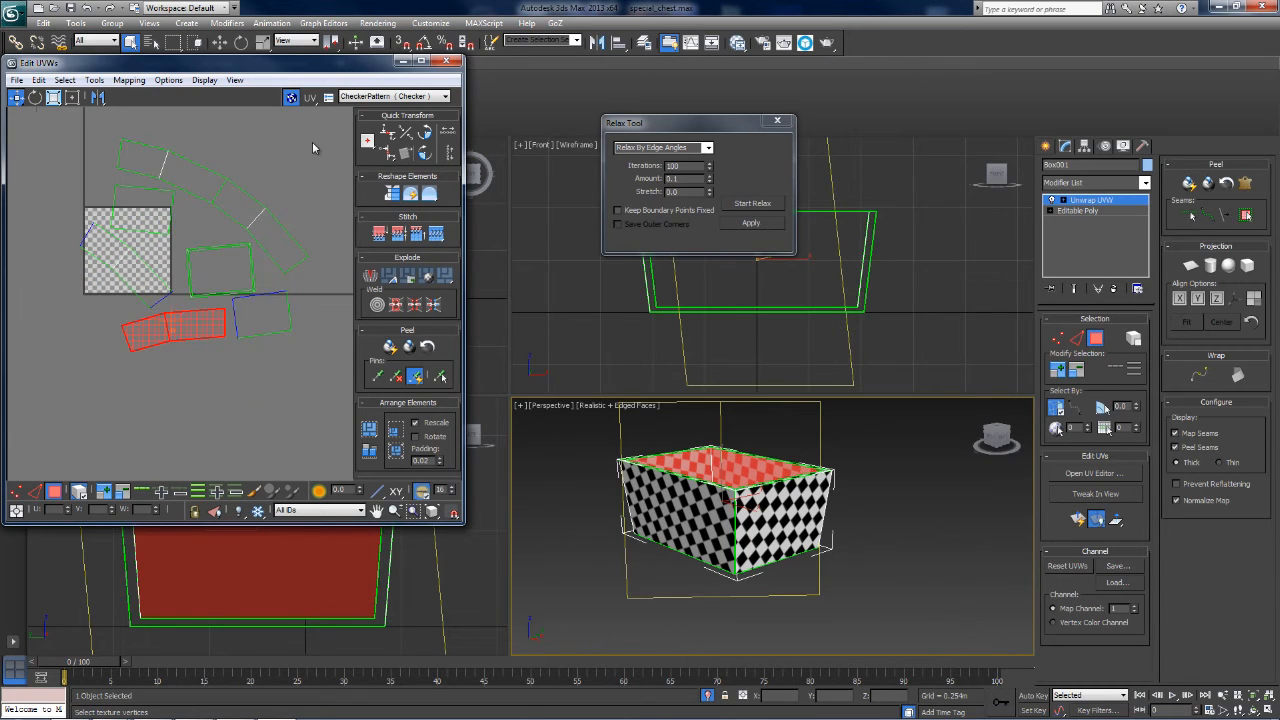
Step: Select all shells, scale them down uniformly and move them onto the UV tile
left_click_drag(264, 200, 76, 404)
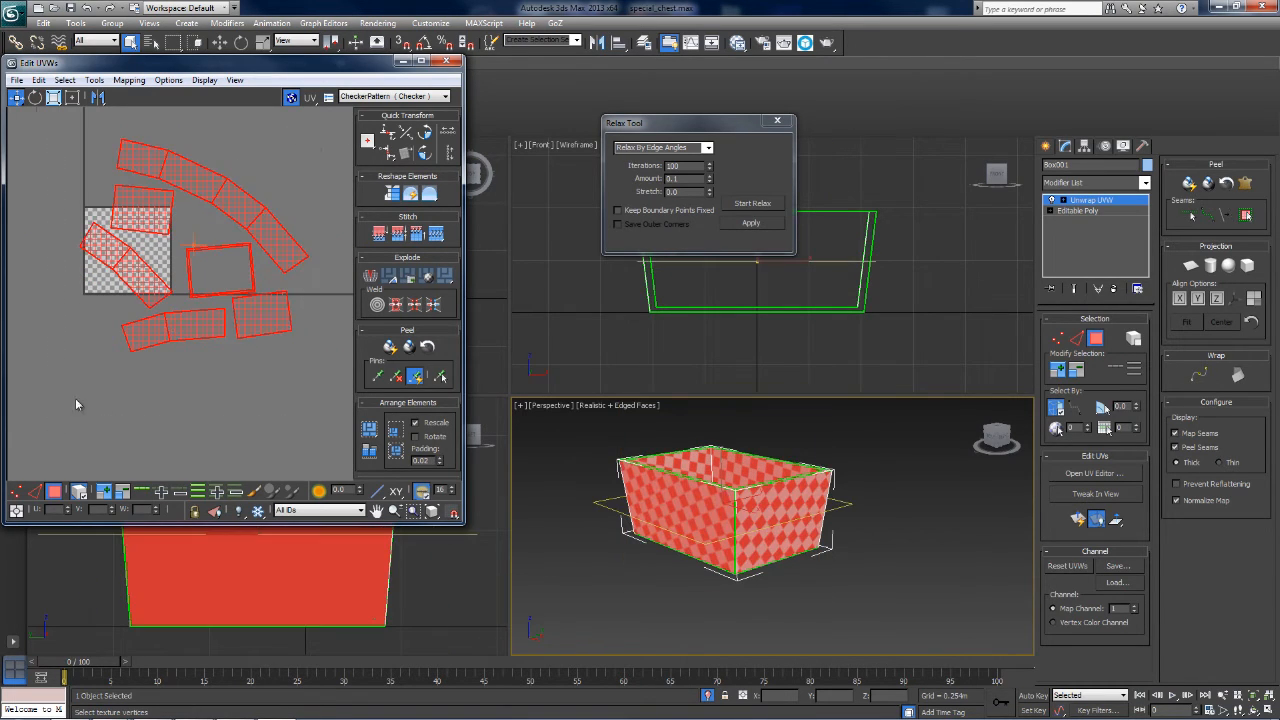
left_click(54, 97)
left_click_drag(154, 171, 221, 318)
scroll(57, 176, "up", 2)
left_click(16, 97)
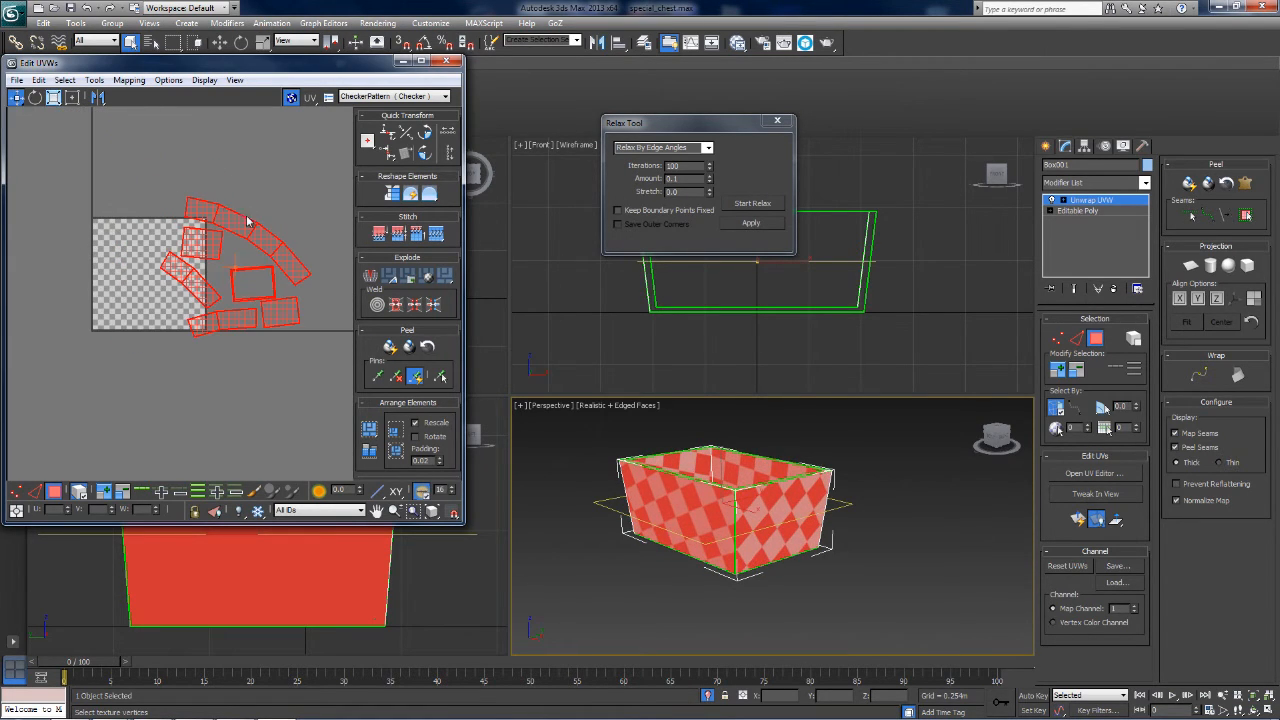
left_click_drag(247, 226, 130, 250)
left_click(54, 97)
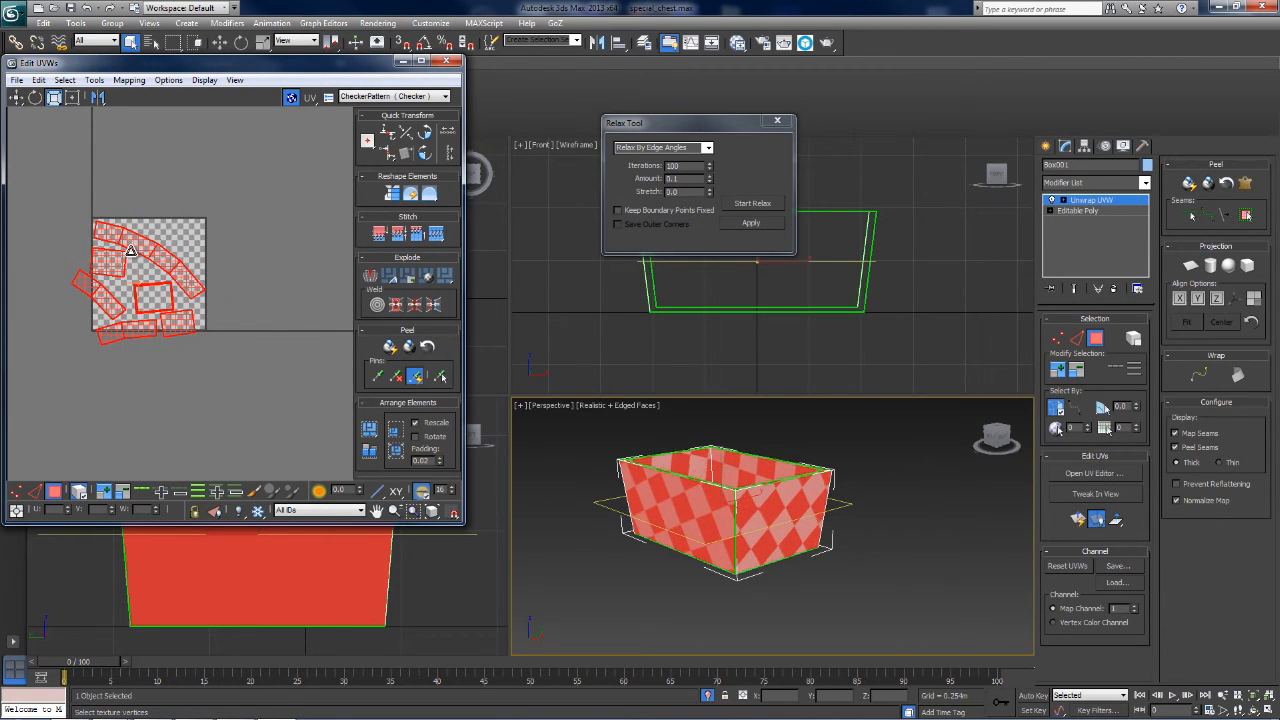
Step: Move the right half of the outer wall strip up into the tile's upper-right corner
scroll(180, 256, "up", 3)
left_click(201, 259)
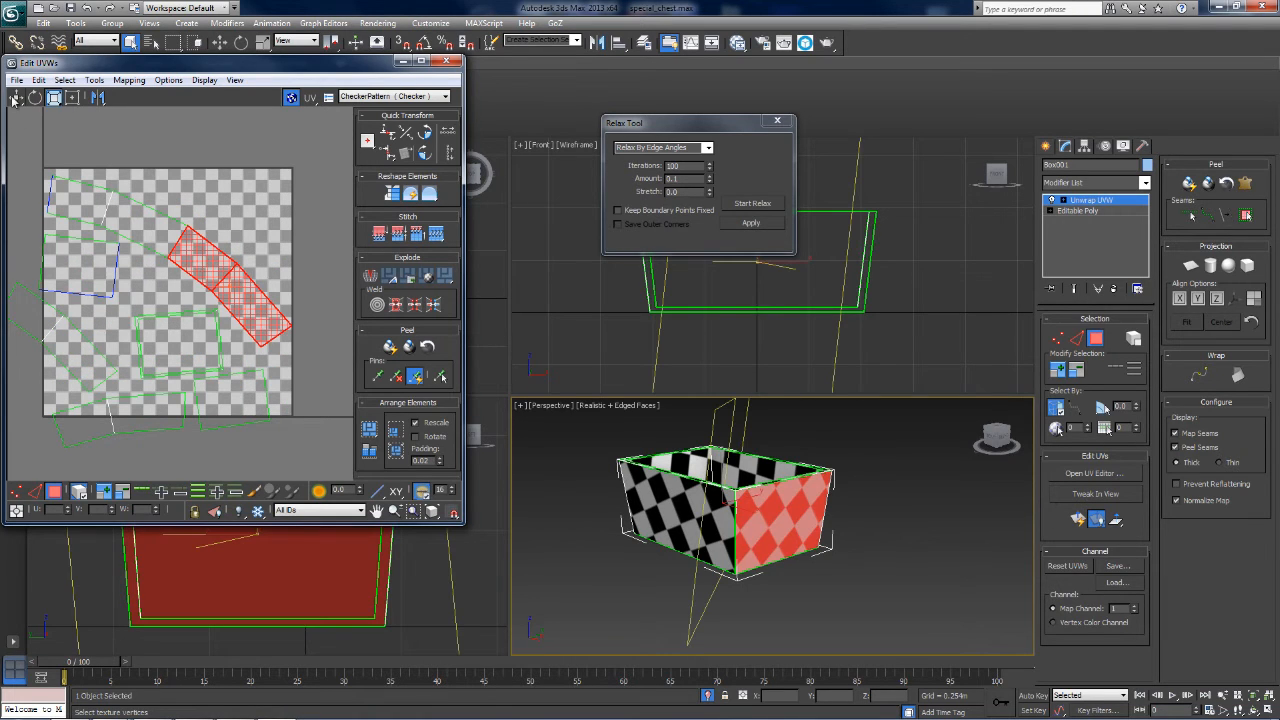
left_click_drag(236, 278, 237, 225)
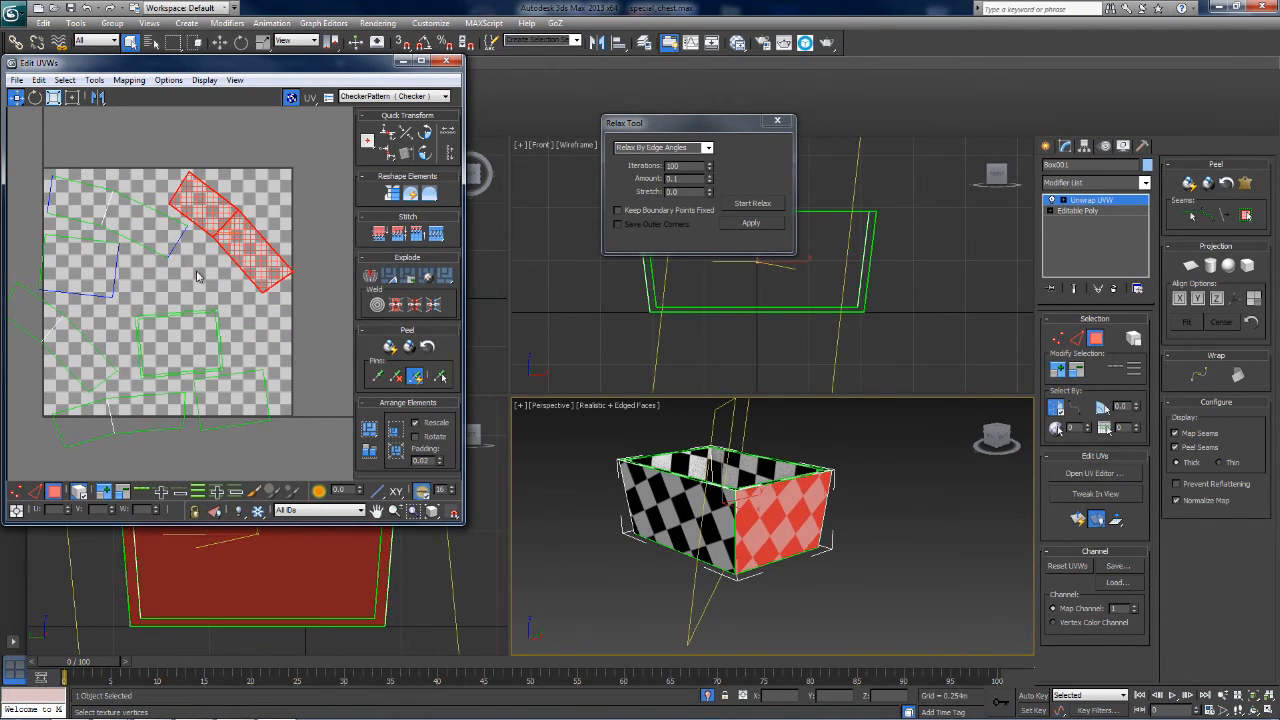
Step: Move the outside bottom shell fully inside the tile's left edge and place the inside floor shell above the rim shell
left_click(152, 305)
left_click(81, 259)
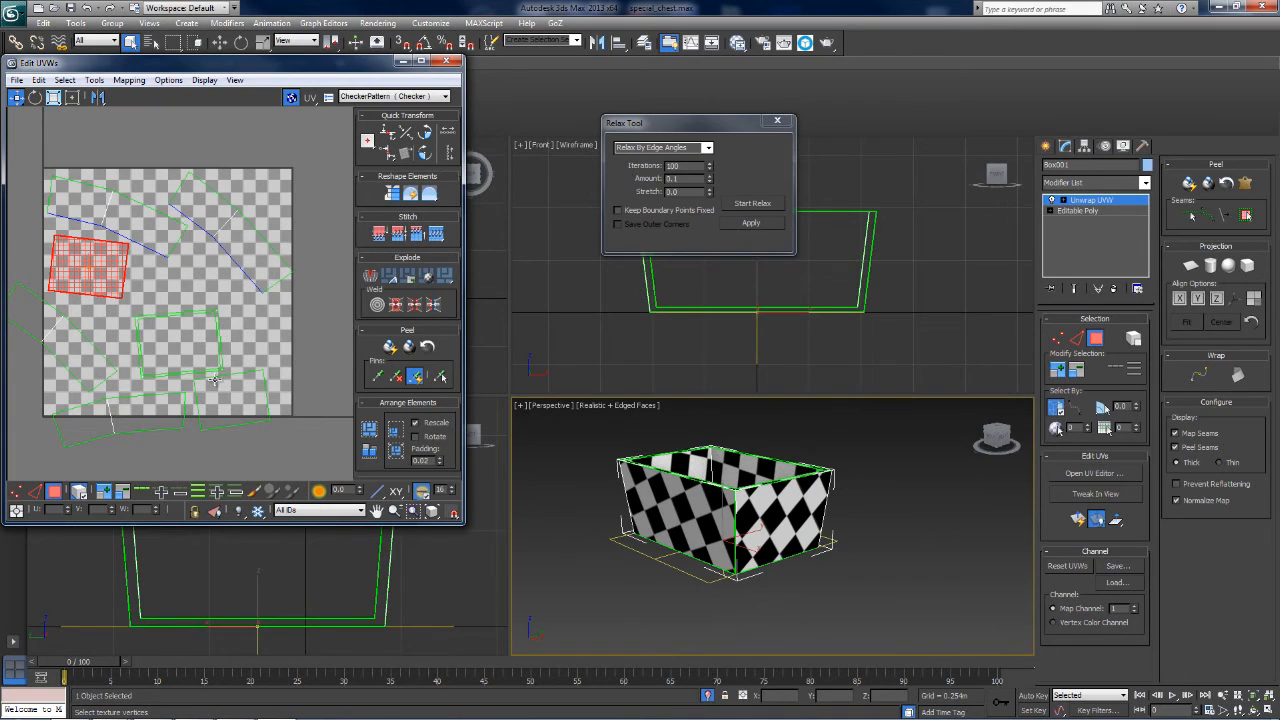
left_click_drag(213, 380, 182, 289)
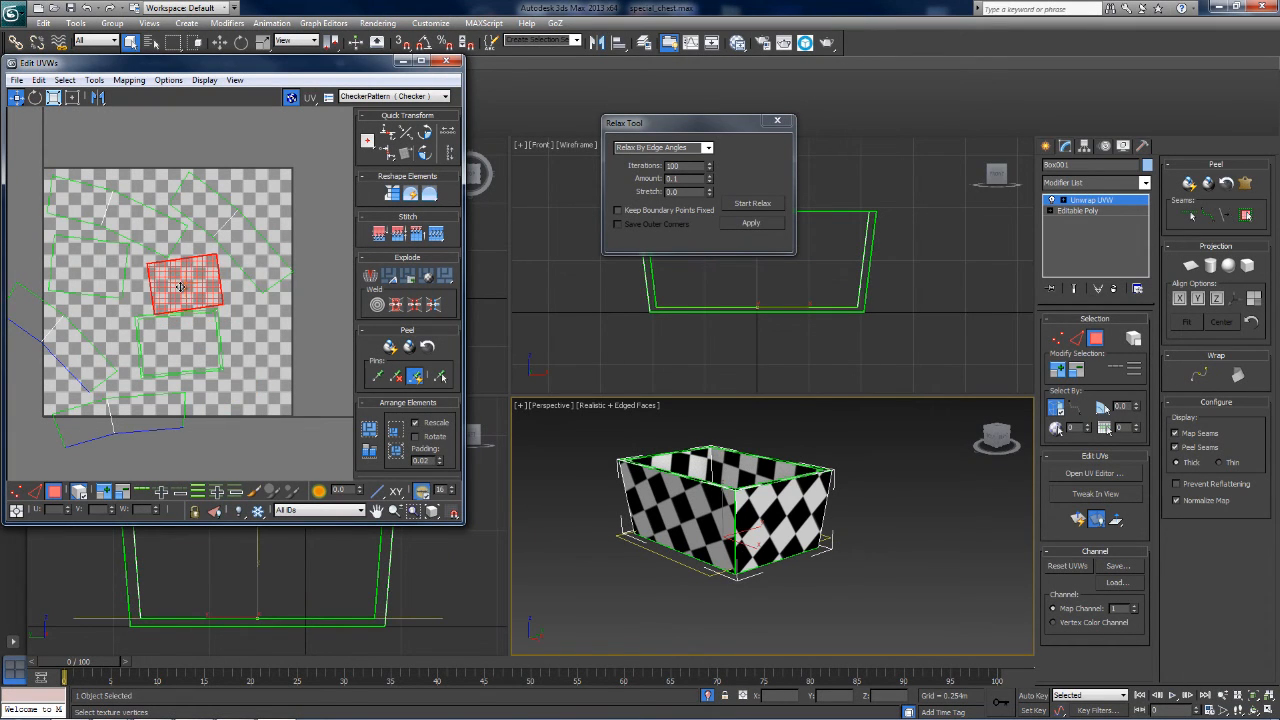
Step: Move the rim shell to the tile's right edge and raise the horizontal inner wall half from the tile's lower edge
left_click(139, 348)
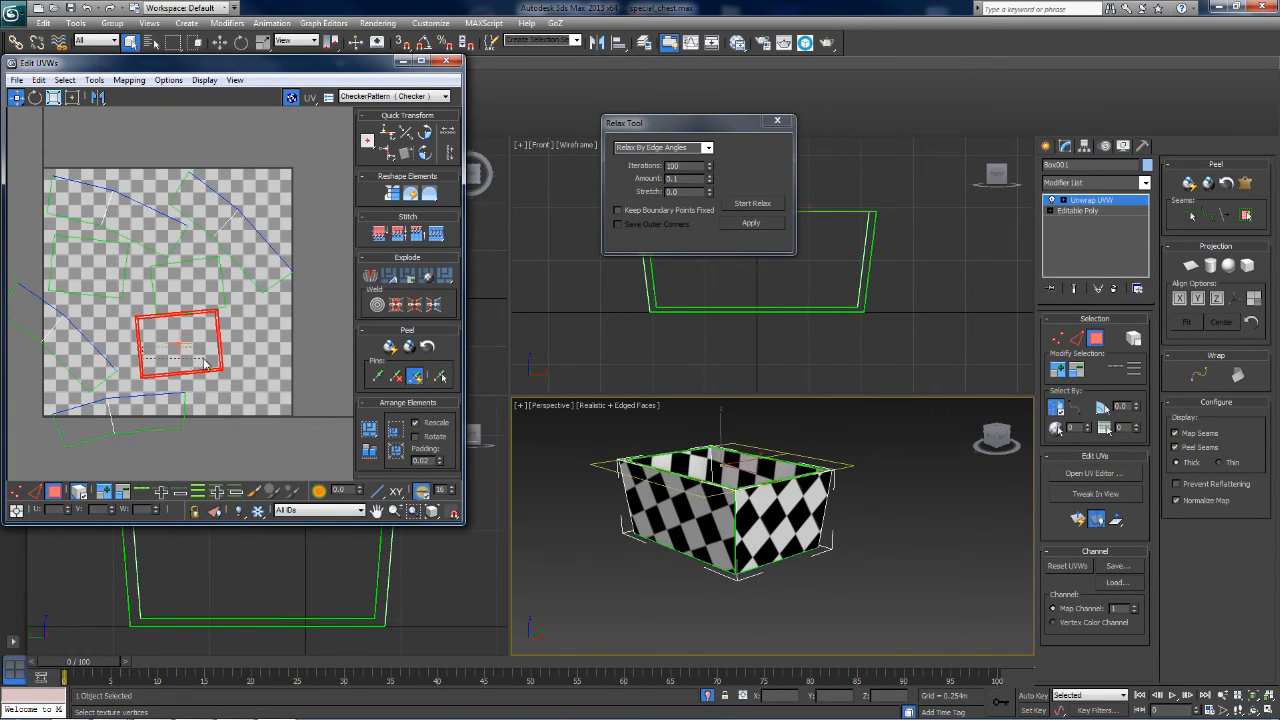
left_click(150, 358)
left_click(139, 349)
left_click_drag(220, 335, 285, 333)
left_click(170, 400)
mouse_move(170, 400)
left_mouse_down()
mouse_move(210, 405)
mouse_move(154, 383)
left_mouse_up()
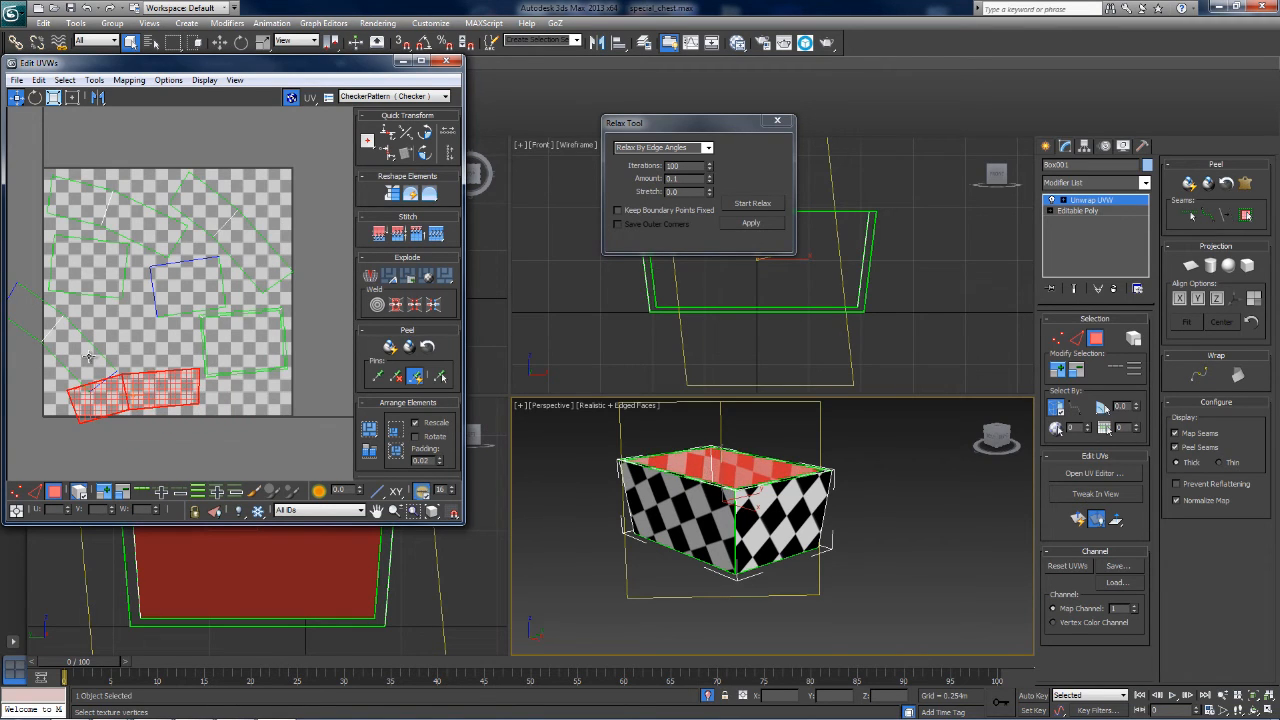
Step: Rotate the other inner wall half to nearly horizontal and place it directly above the first, left of the rim shell
left_click_drag(79, 350, 157, 342)
left_click(36, 97)
left_click_drag(106, 295, 120, 396)
left_click(16, 97)
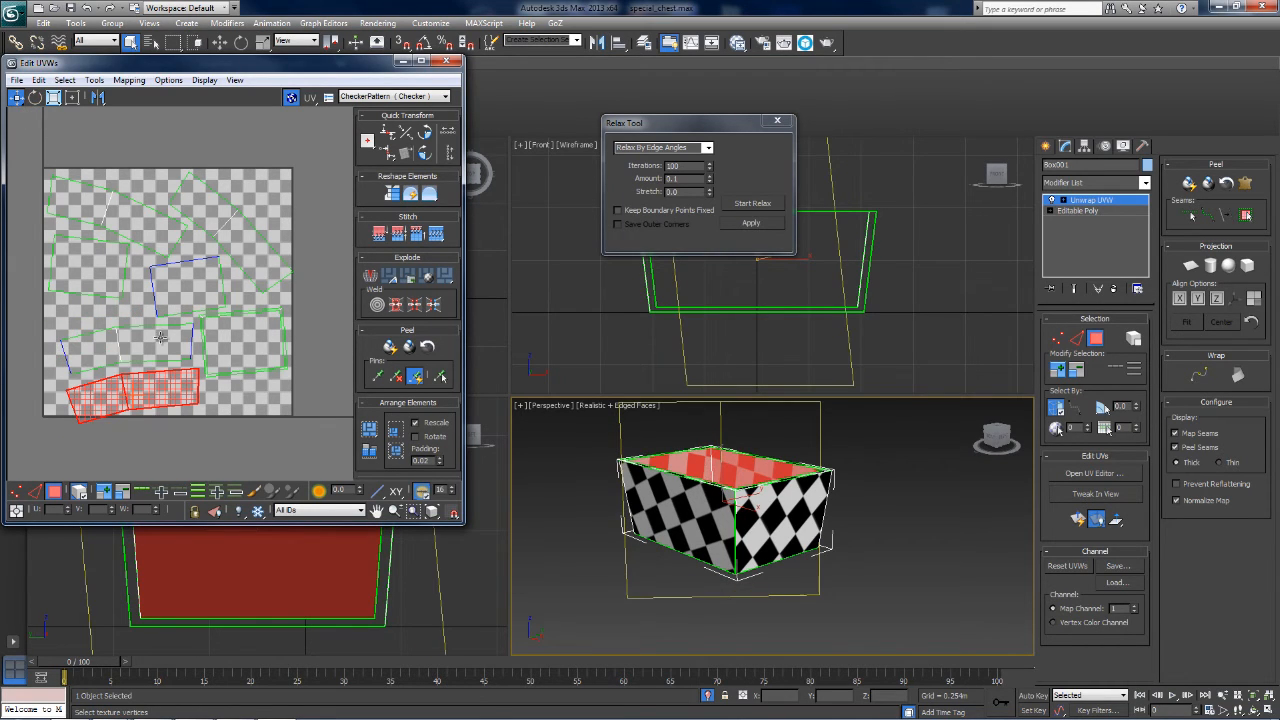
left_click_drag(139, 337, 128, 325)
Step: Rotate the left half of the outer wall strip to nearly horizontal and place it along the tile's upper edge
left_click(175, 284)
left_click(152, 228)
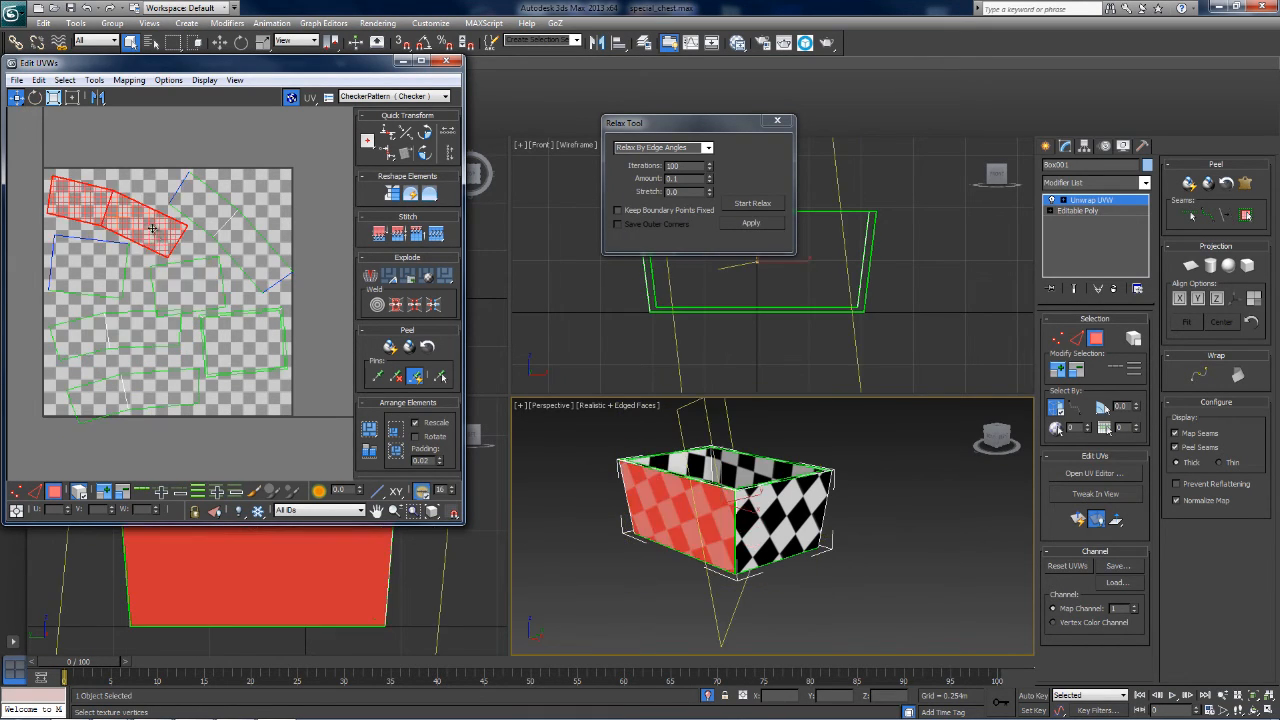
left_click(35, 97)
left_click_drag(60, 185, 105, 192)
left_click(16, 97)
Step: Rotate the right half of the outer wall strip steeper so it runs down along the tile's right edge
left_click(257, 243)
left_click(35, 97)
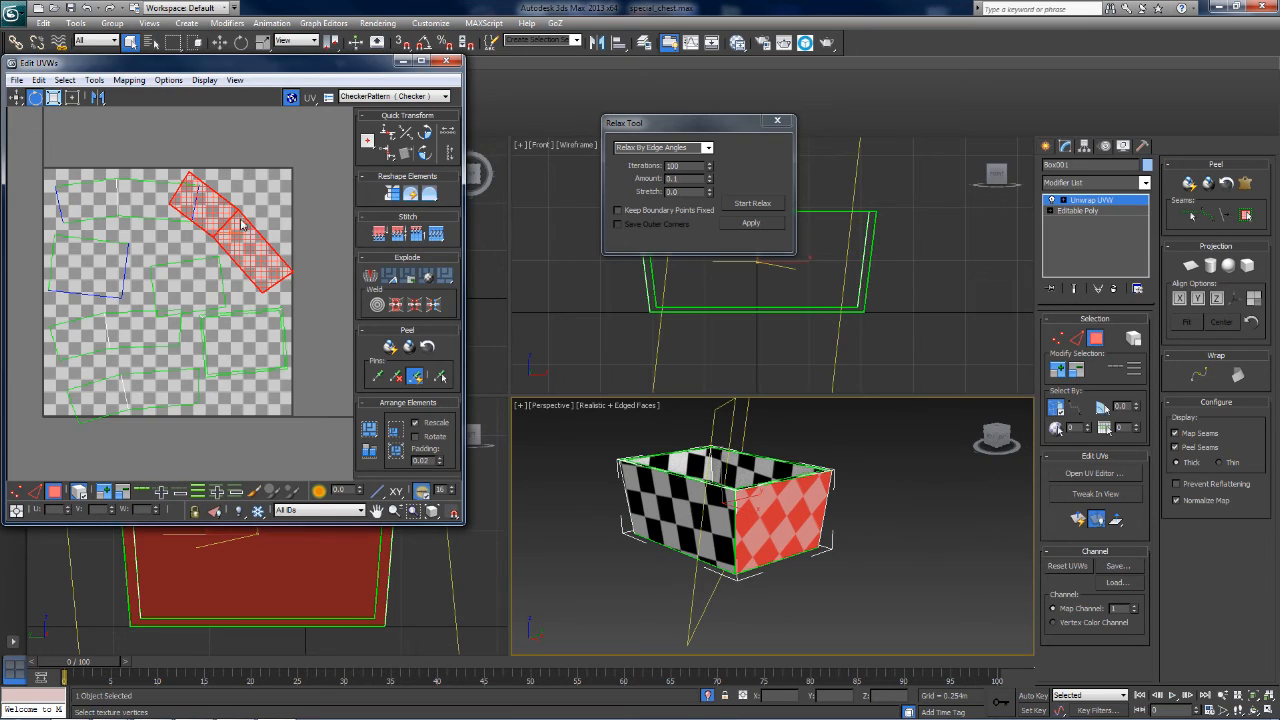
mouse_move(220, 209)
left_mouse_down()
mouse_move(226, 193)
mouse_move(238, 222)
left_mouse_up()
left_click(16, 97)
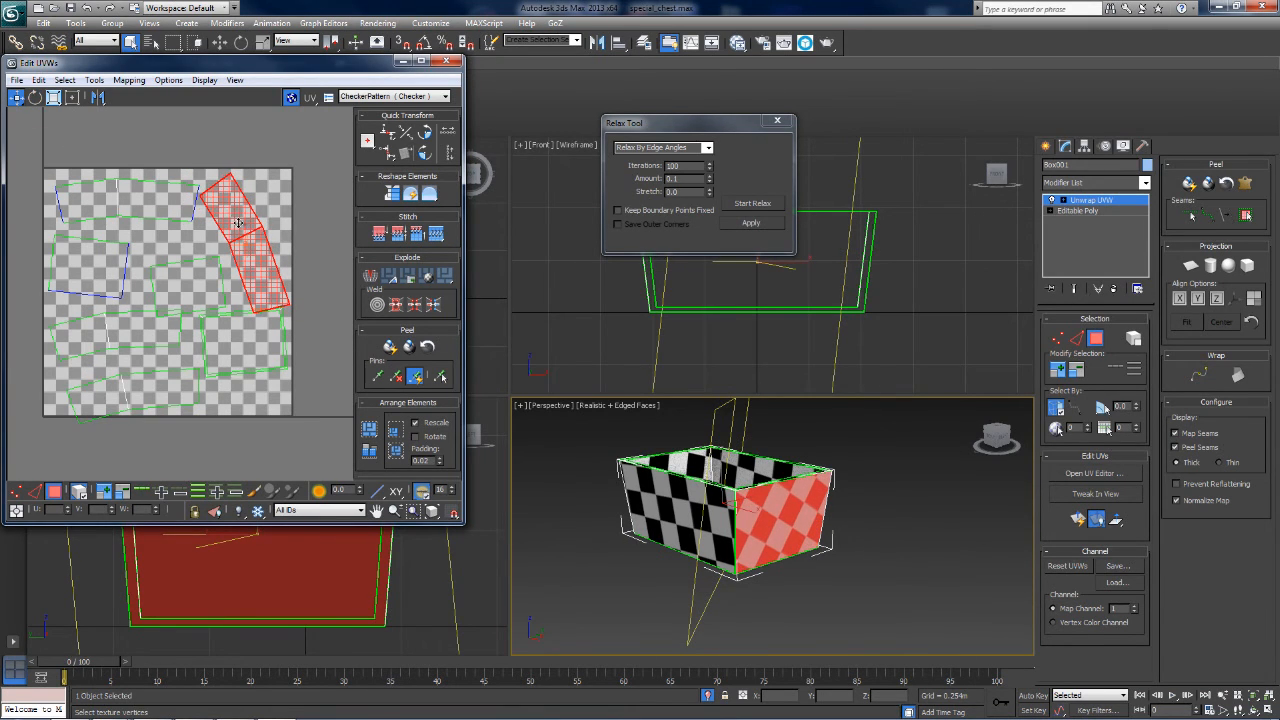
Step: Rotate the right outer wall strip closer to vertical and raise the four-sided shell near the tile's centre
left_click(35, 97)
mouse_move(233, 205)
left_mouse_down()
mouse_move(238, 222)
mouse_move(226, 199)
mouse_move(235, 205)
left_mouse_up()
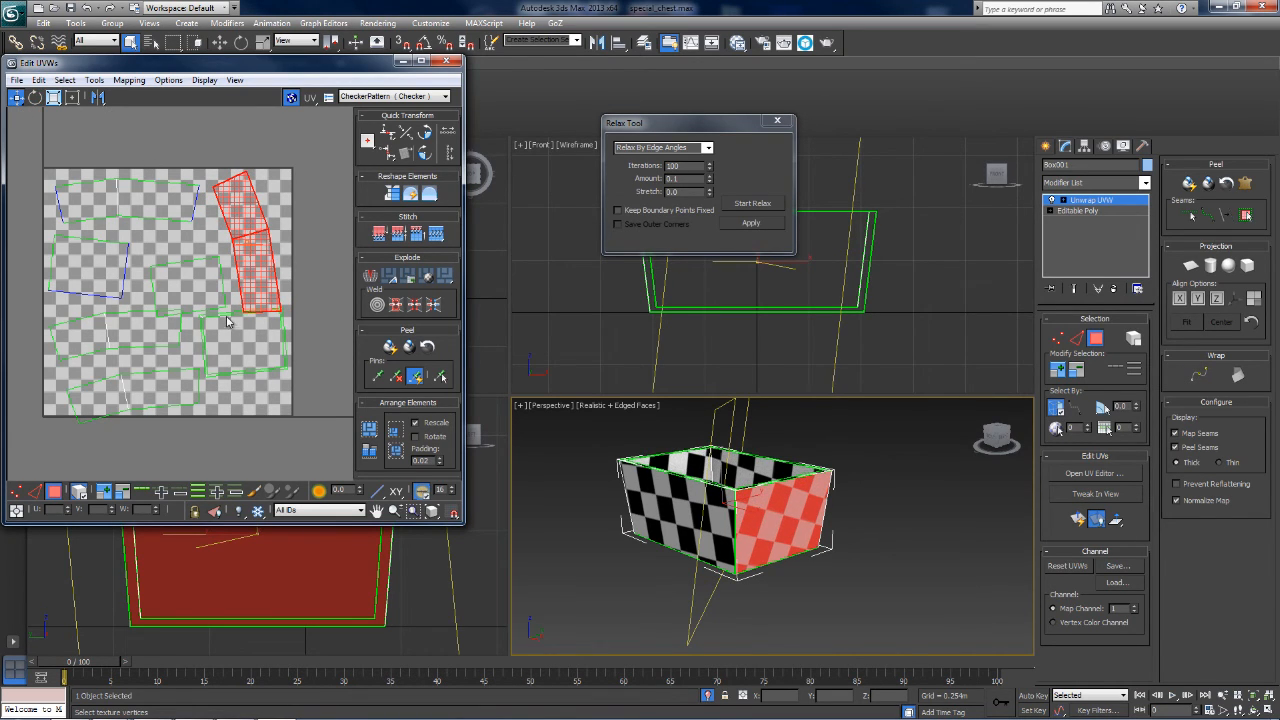
middle_click_drag(180, 337, 206, 334)
scroll(207, 334, "up", 2)
left_click(219, 281)
left_click_drag(234, 275, 229, 248)
Step: Raise the lowest inner wall strip fully inside the tile and move the rim shell down towards the tile's lower-right corner
left_click(191, 310)
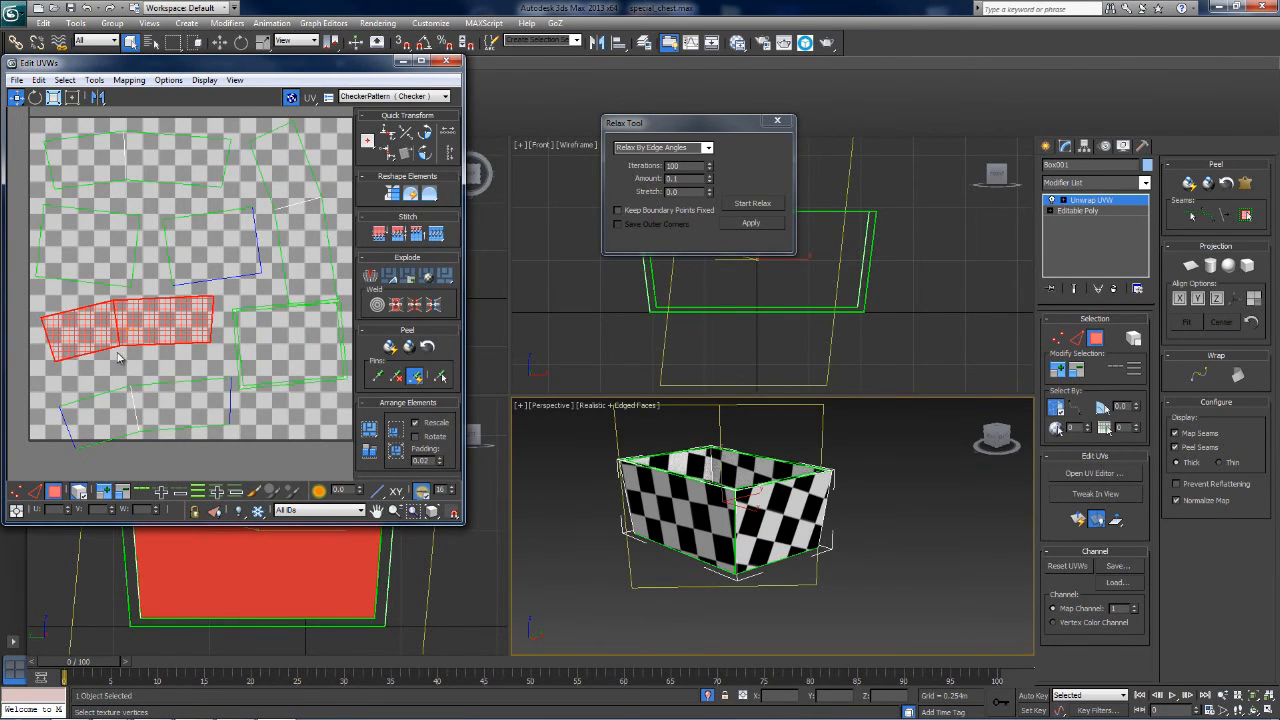
left_click_drag(118, 358, 109, 397)
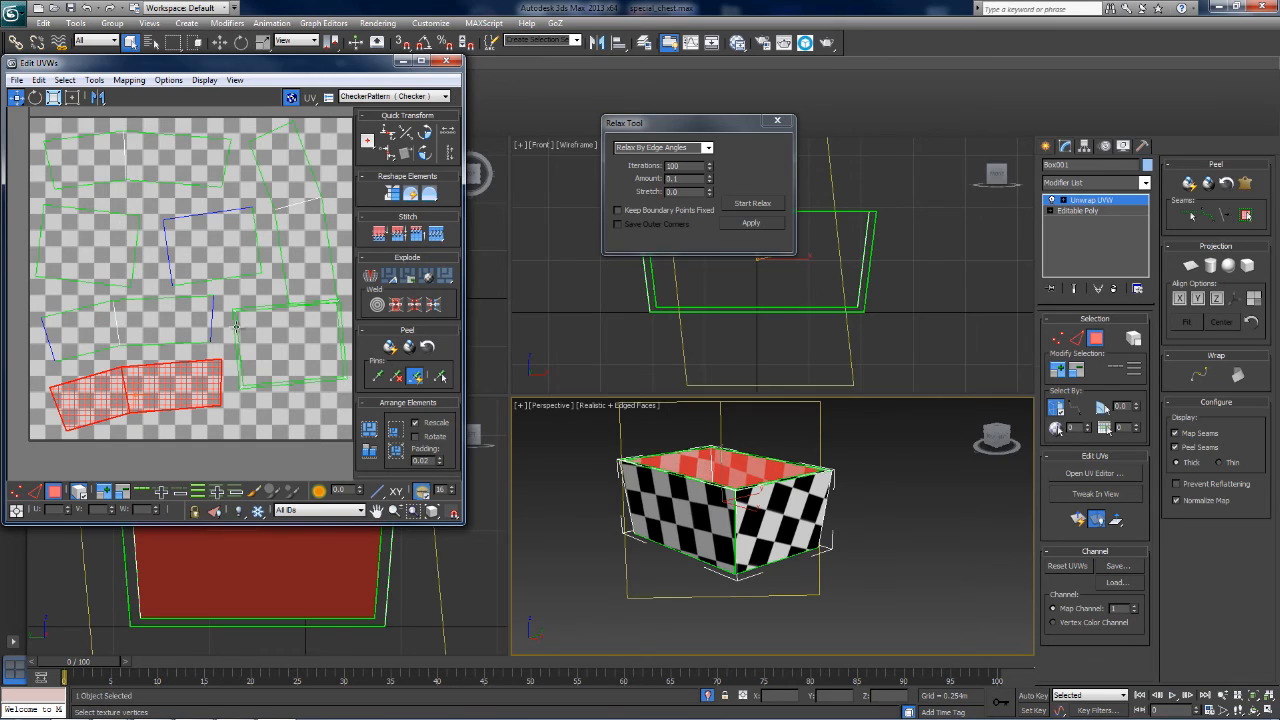
left_click(237, 323)
left_click_drag(234, 326, 240, 350)
left_click(232, 310)
middle_click_drag(234, 285, 239, 297)
scroll(239, 297, "down", 2)
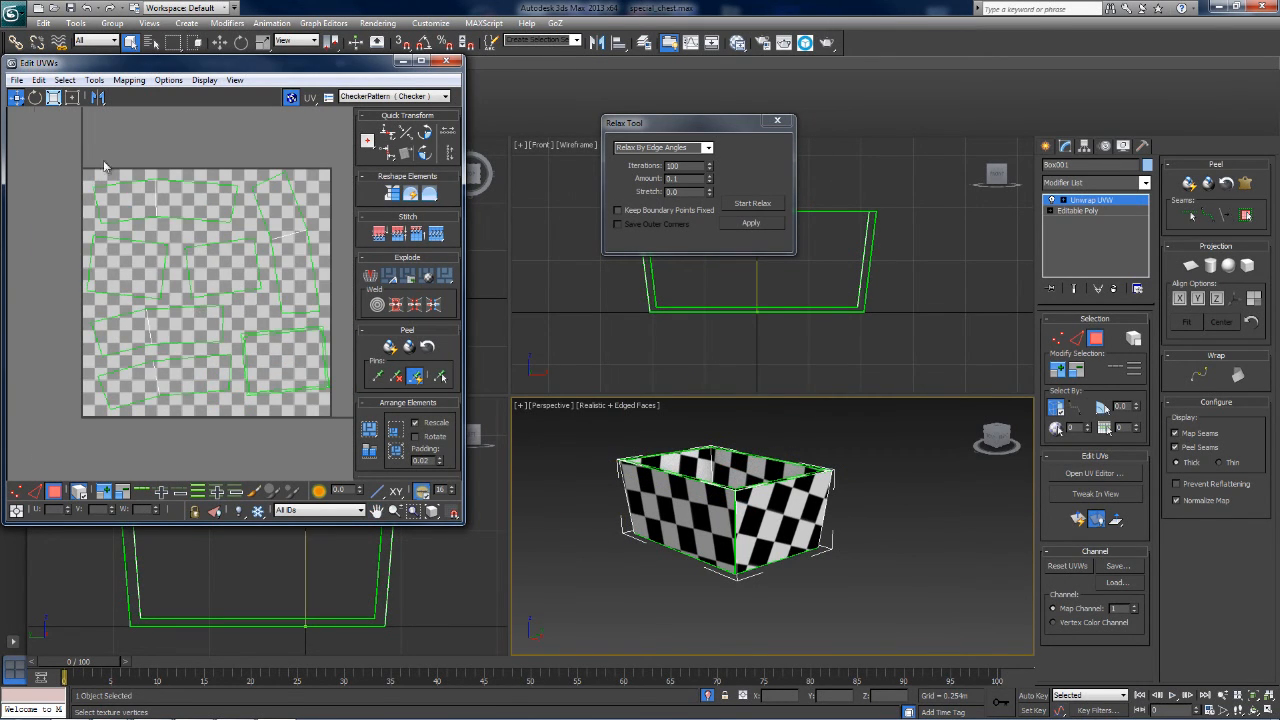
key("ctrl+a")
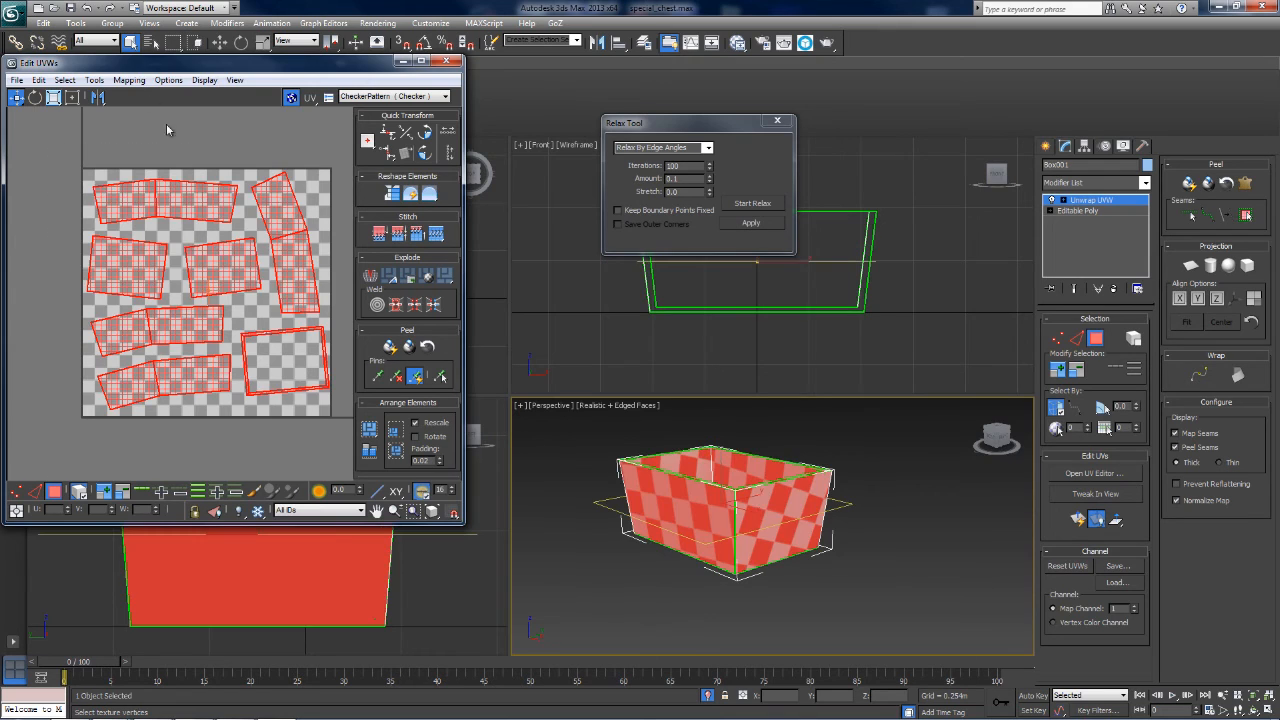
left_click(105, 80)
left_click(90, 268)
left_click(77, 284)
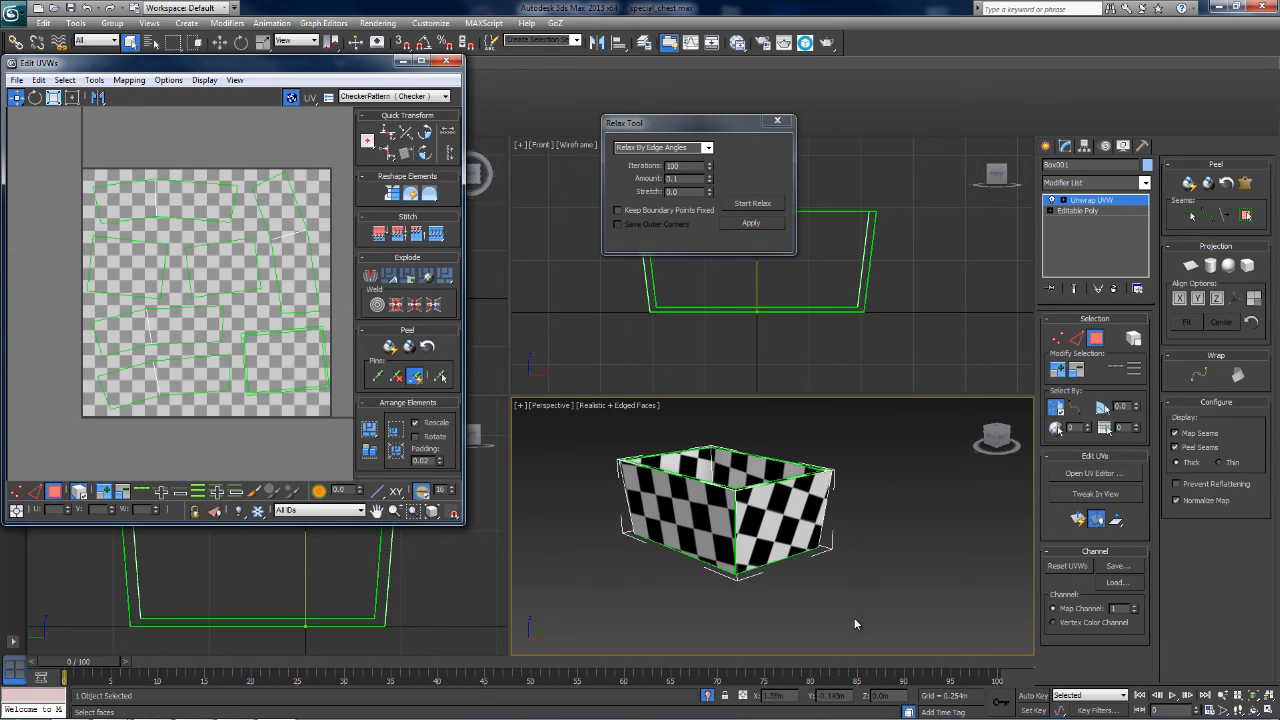
Step: Check the checker pattern on the box's other sides and close the Relax Tool and the UV editor
middle_click_drag(855, 622, 889, 514, "alt")
middle_click_drag(915, 418, 840, 441, "alt")
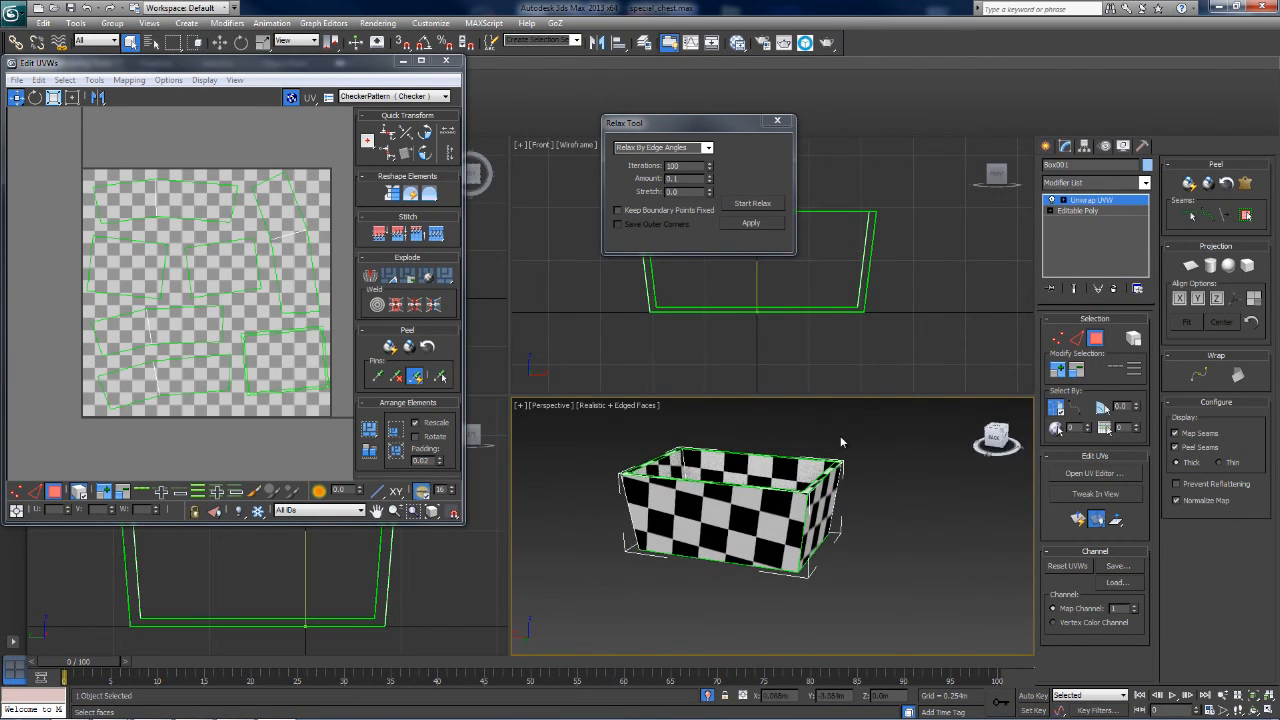
middle_click_drag(172, 288, 160, 294)
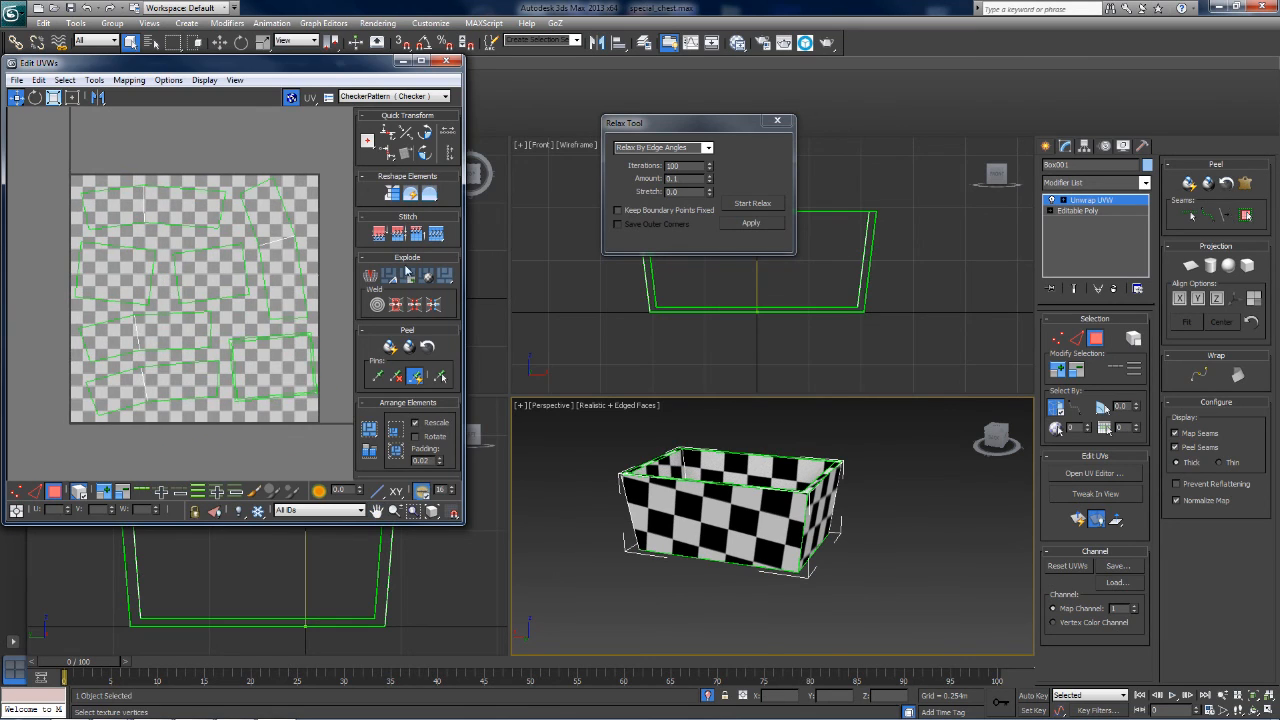
left_click(777, 121)
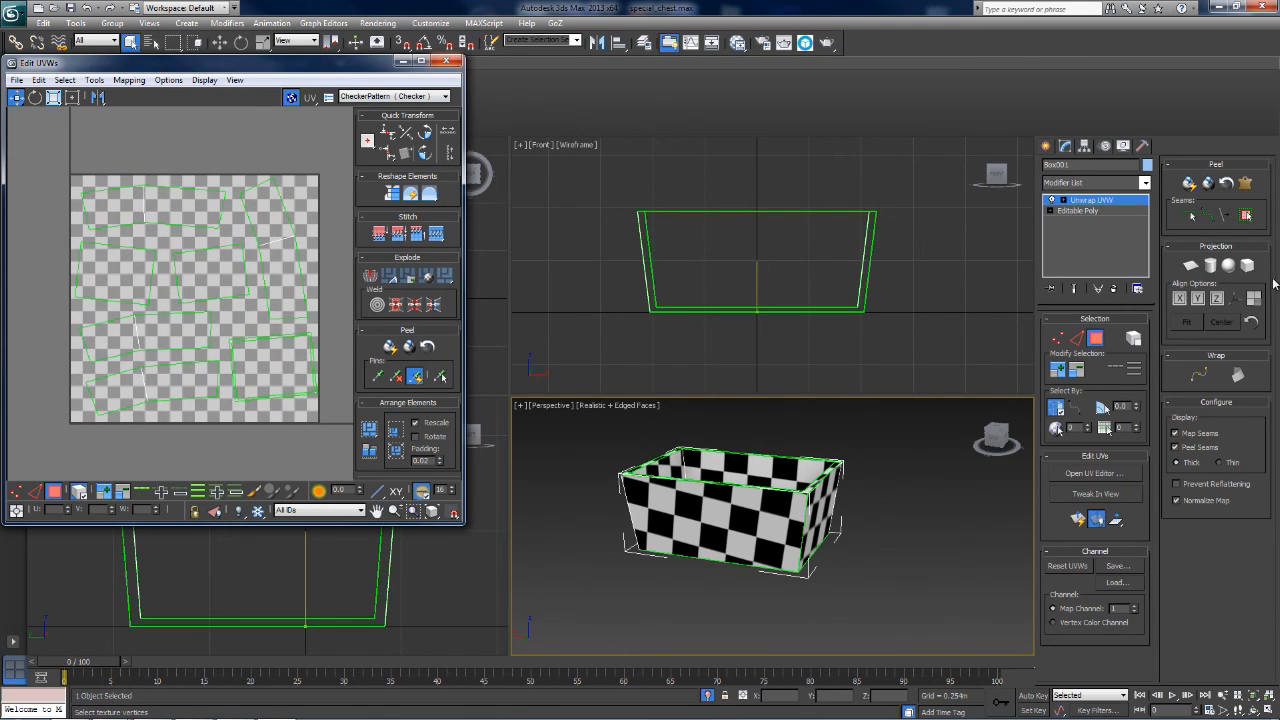
Step: Collapse the box's stack to Unwrap UVW, accept the warning, and deselect the box
left_click(1100, 201)
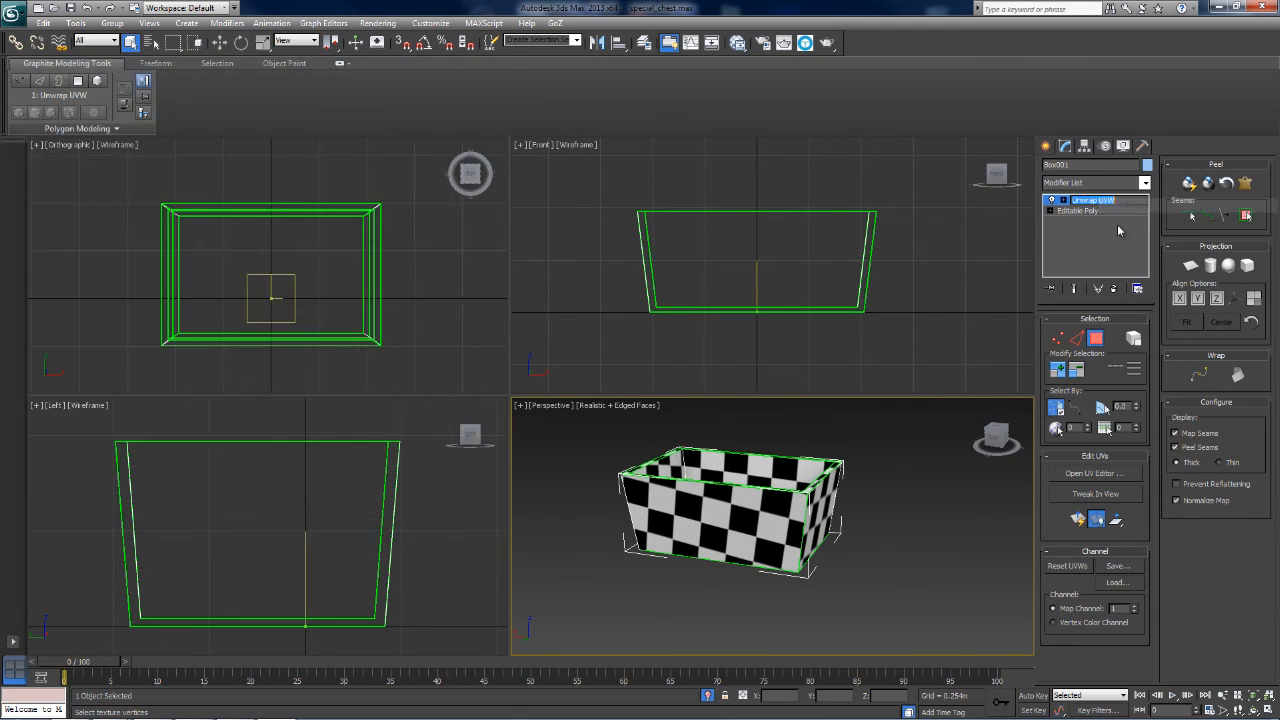
left_click(1072, 254)
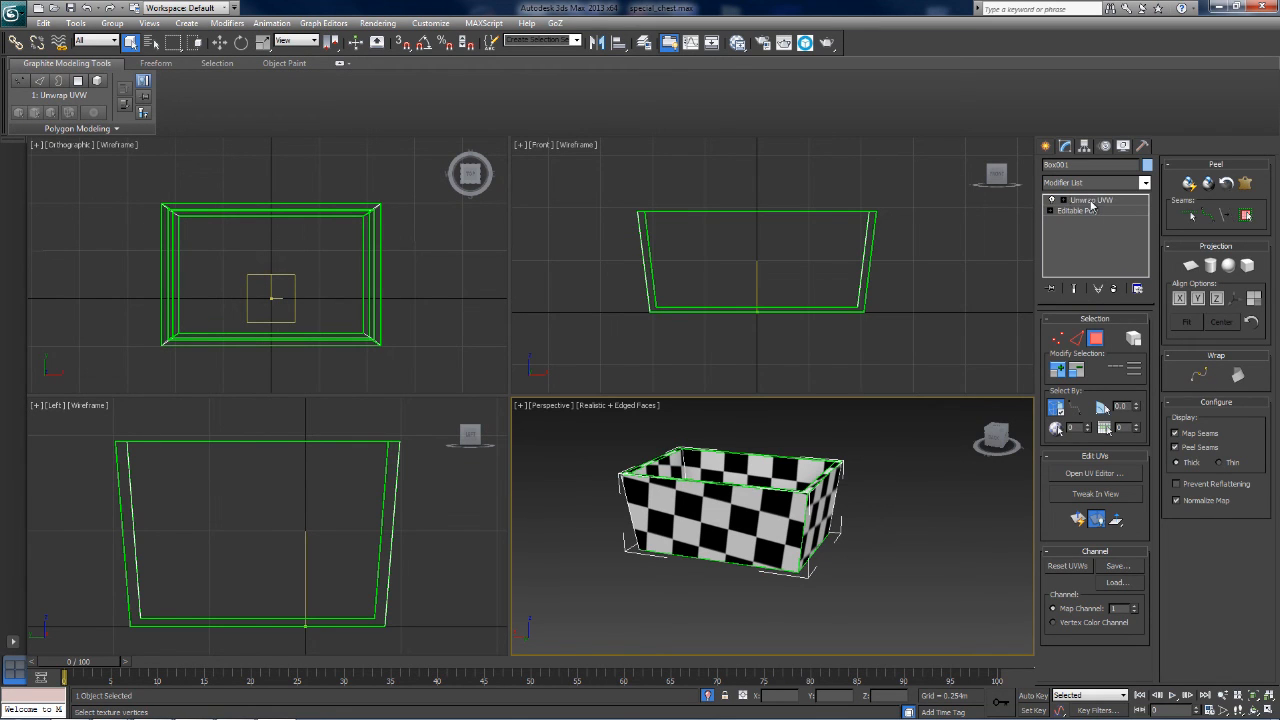
right_click(1091, 205)
left_click(1105, 322)
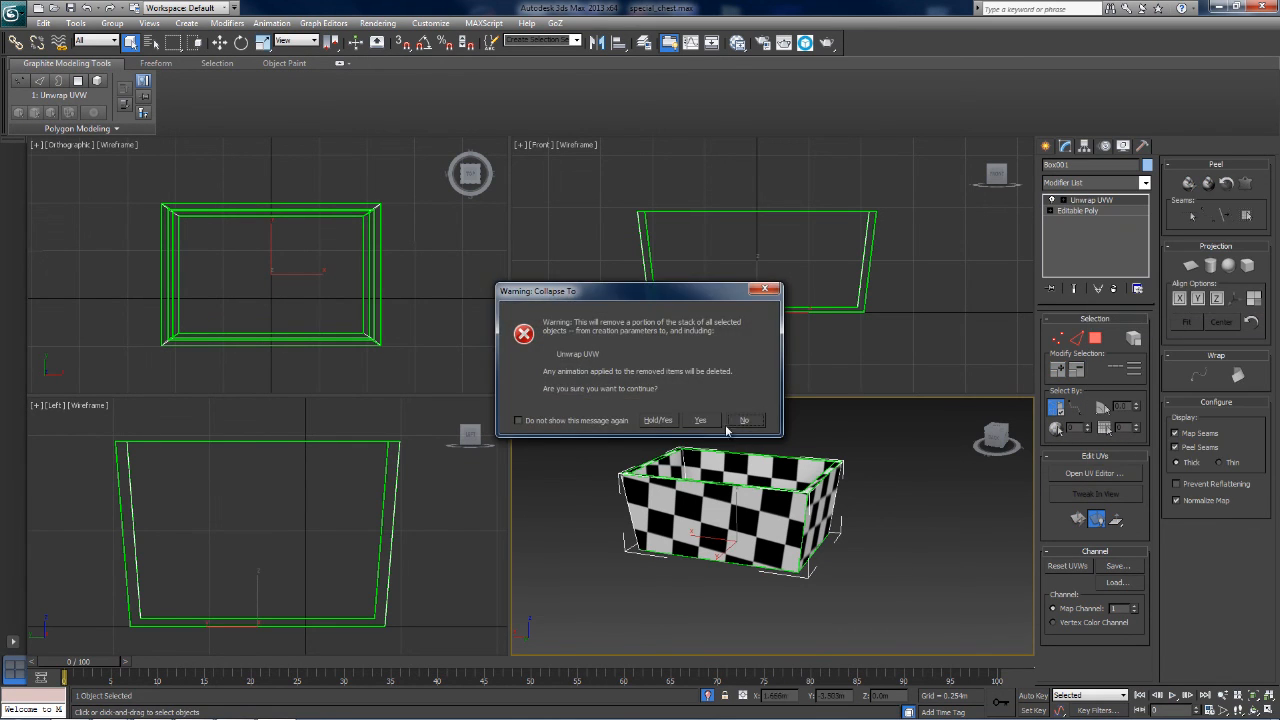
left_click(700, 420)
left_click(524, 440)
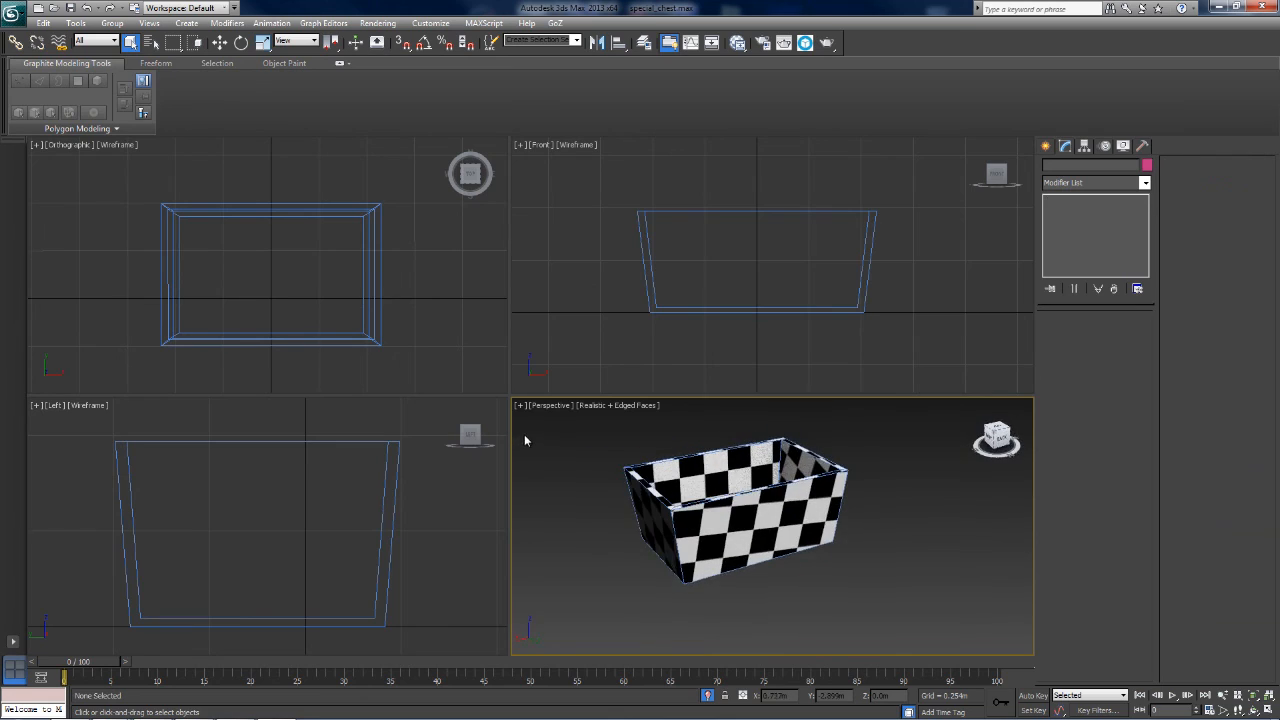